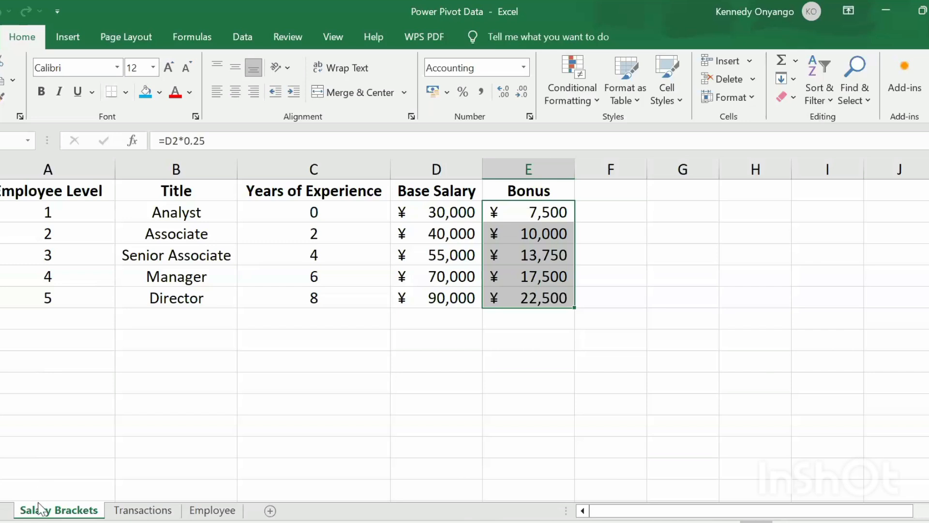
- Select the Employee Level values 1 to 5 on the Salary Brackets sheet
click(133, 514)
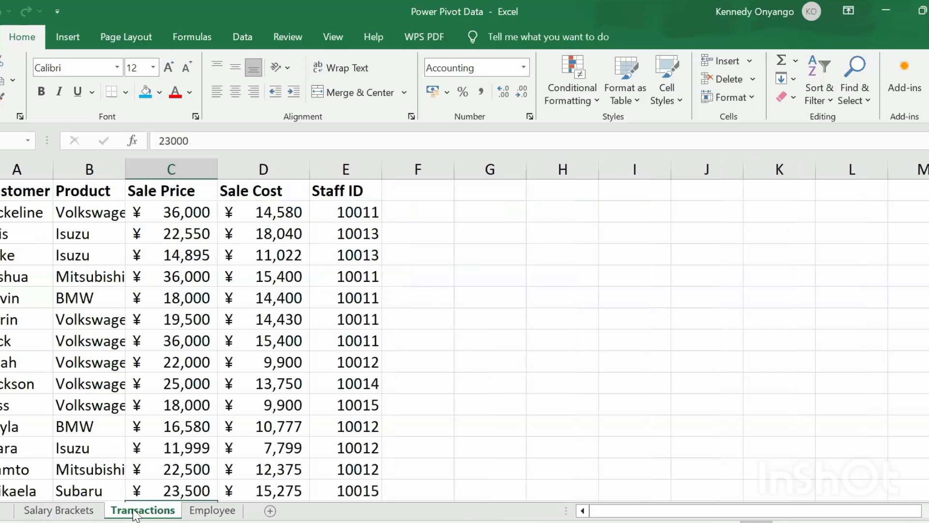
click(208, 512)
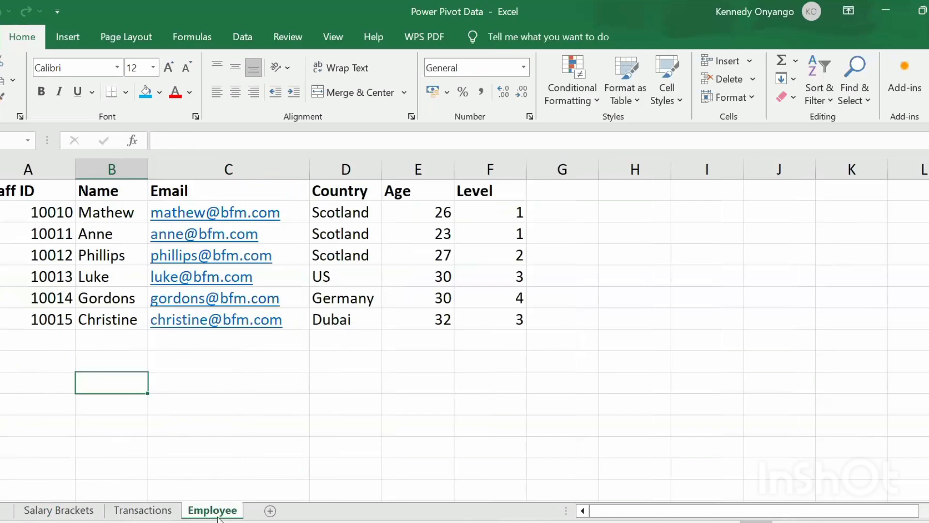
click(169, 512)
click(58, 511)
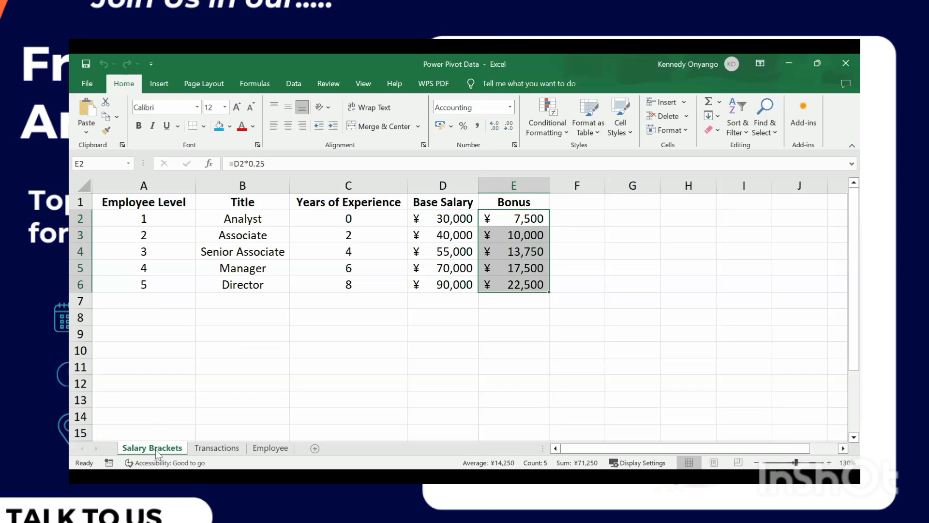
click(142, 187)
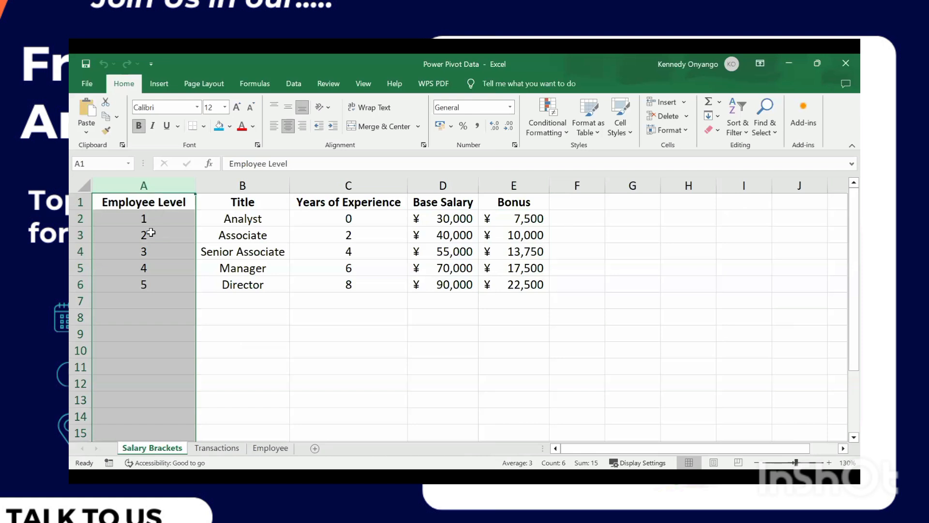
drag(147, 218, 158, 278)
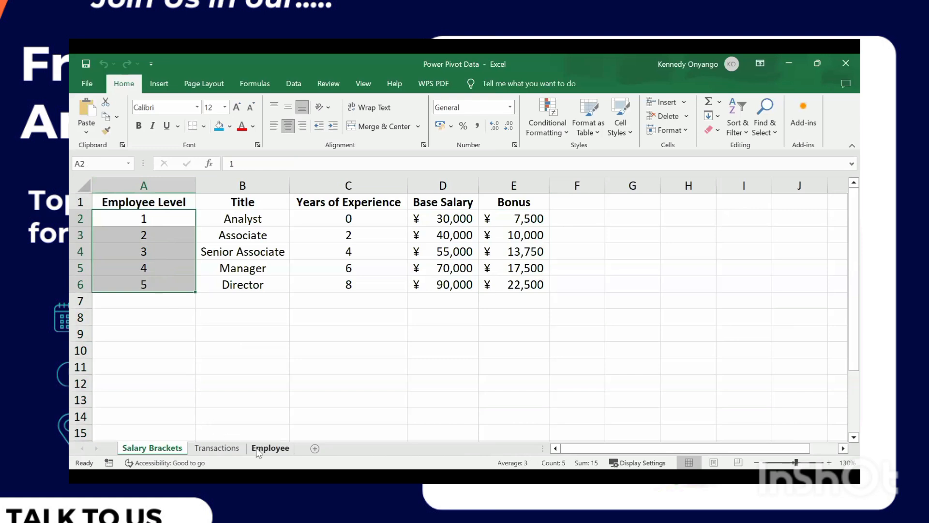
- Check each Level value in F1:F7 on the Employee sheet, then return to Transactions
click(270, 448)
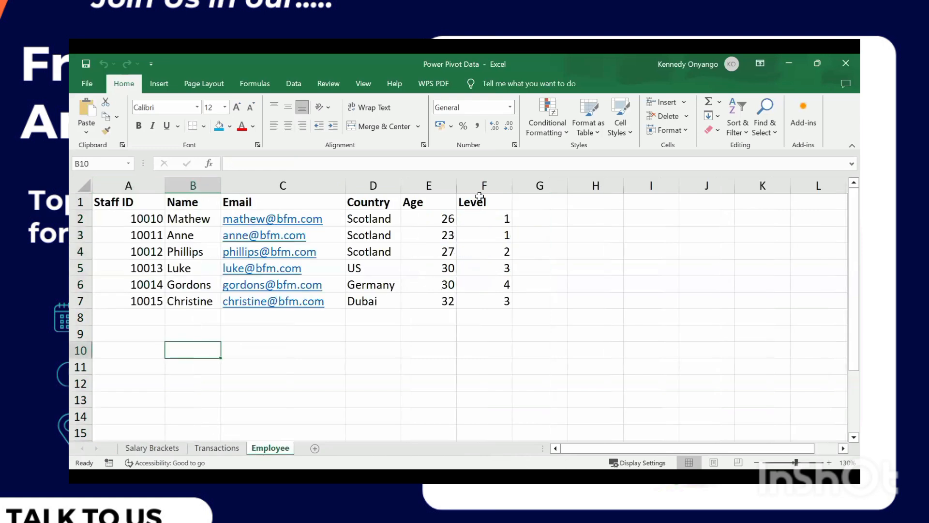
click(481, 202)
drag(483, 216, 498, 300)
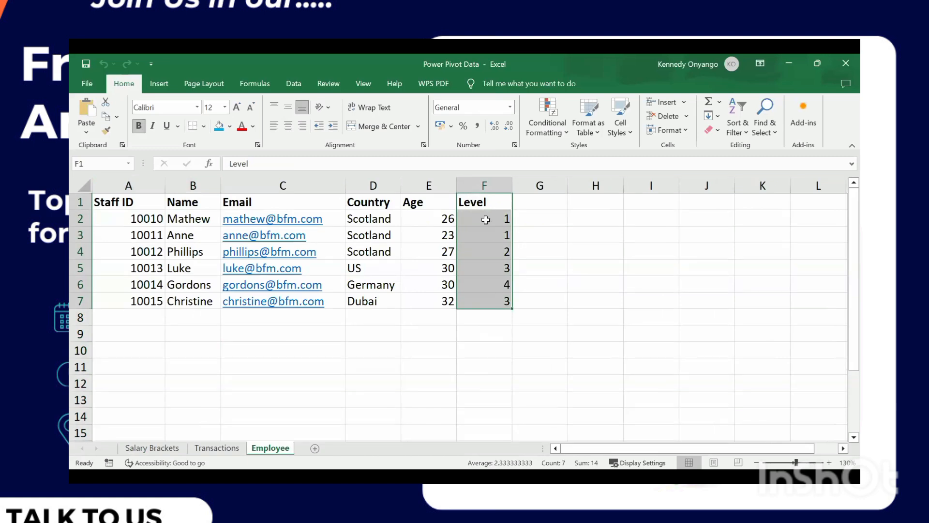
click(484, 219)
click(486, 236)
click(489, 252)
click(491, 268)
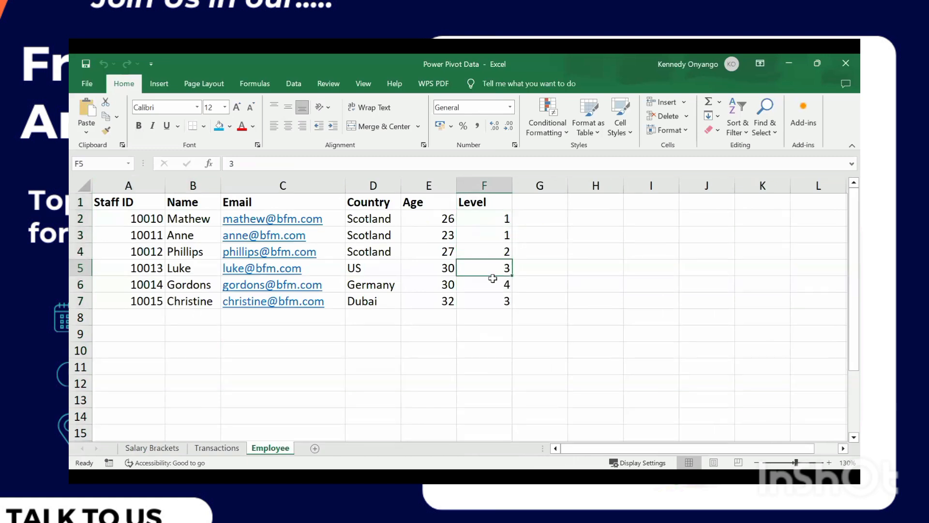
click(491, 286)
click(486, 298)
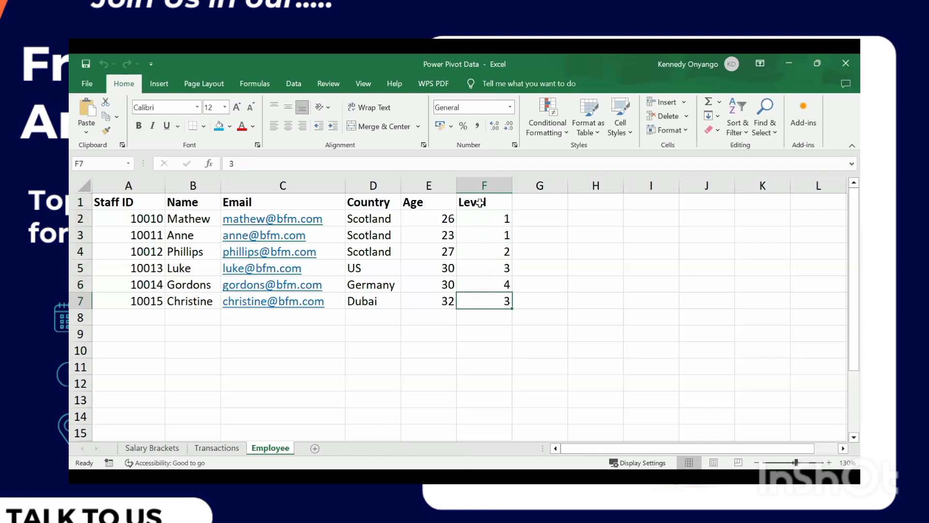
drag(483, 205, 502, 300)
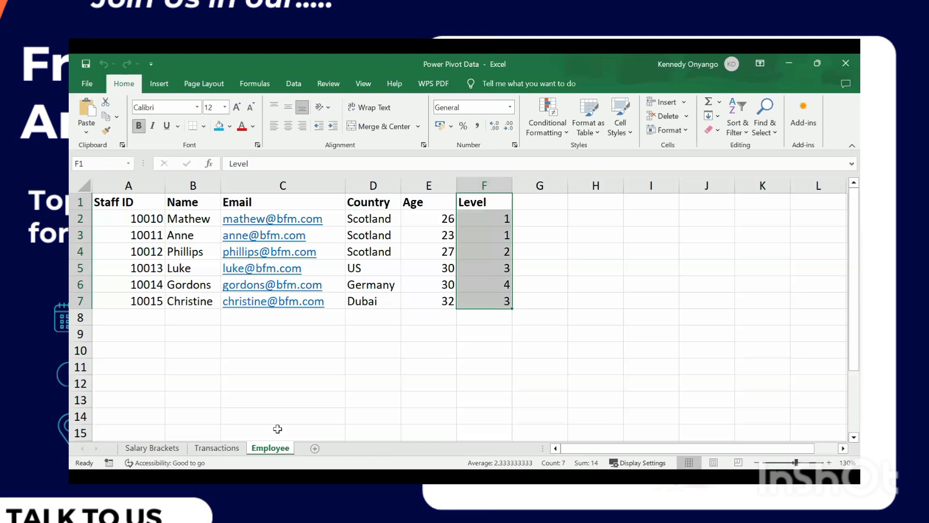
click(164, 450)
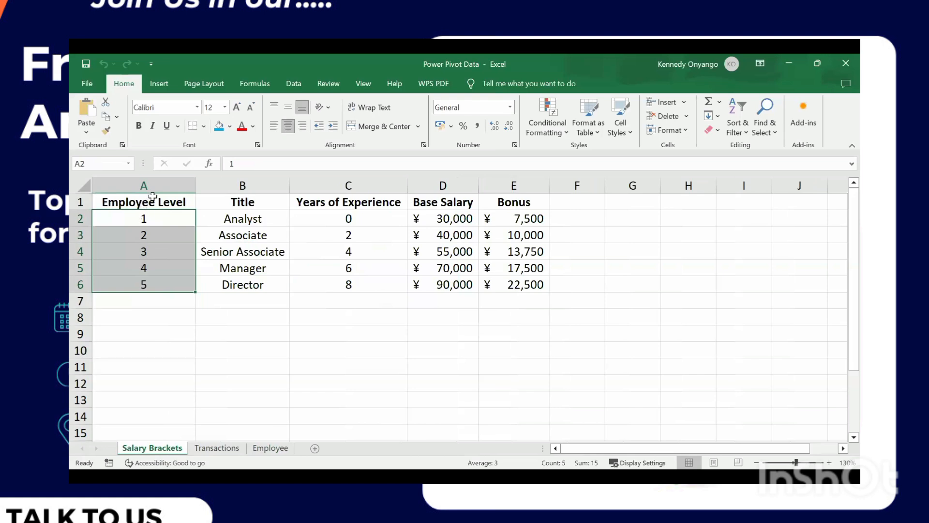
click(235, 447)
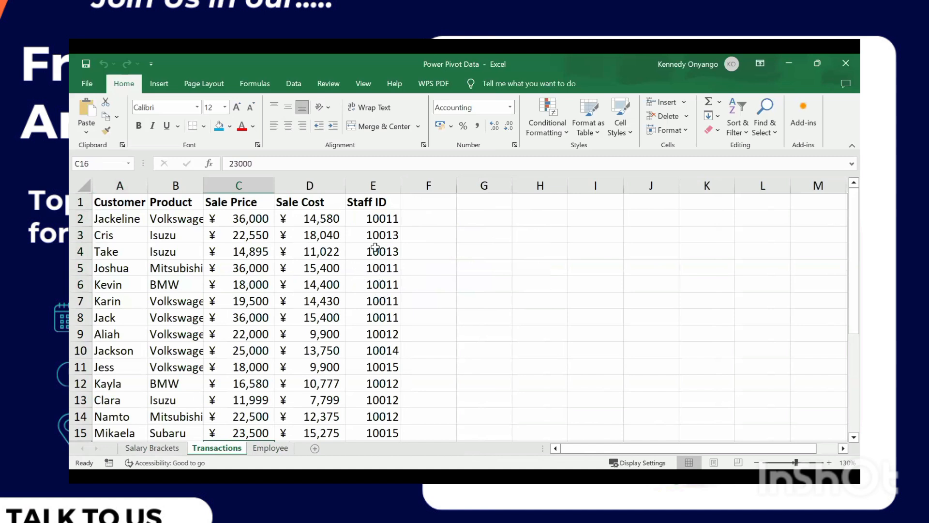
drag(373, 202, 389, 420)
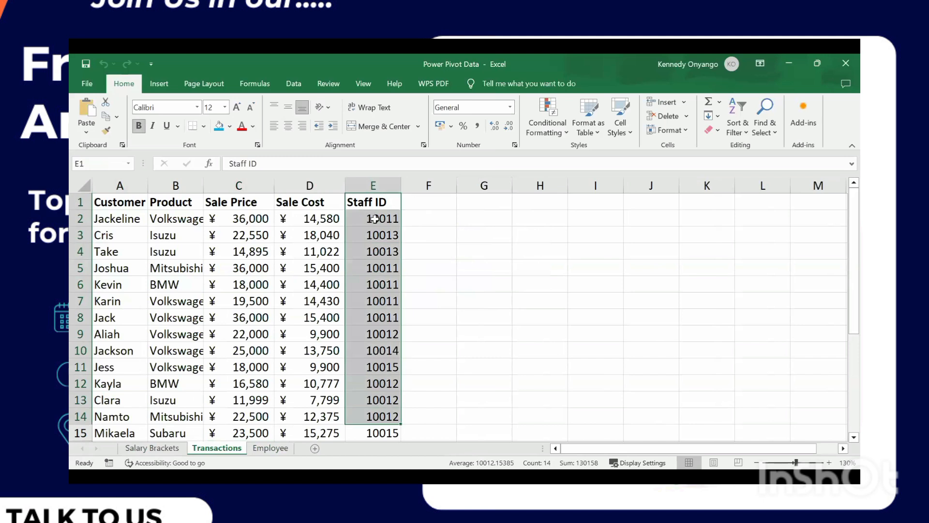
click(270, 448)
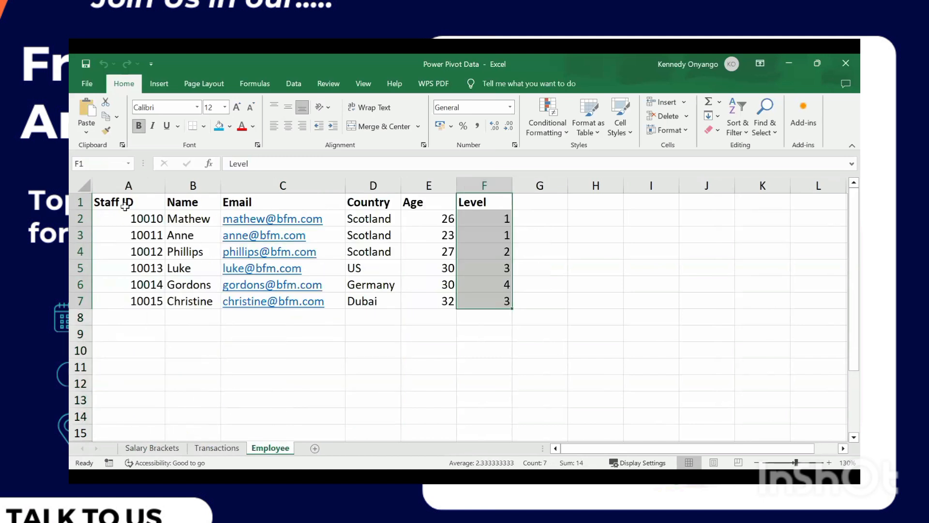
click(127, 201)
drag(127, 201, 138, 300)
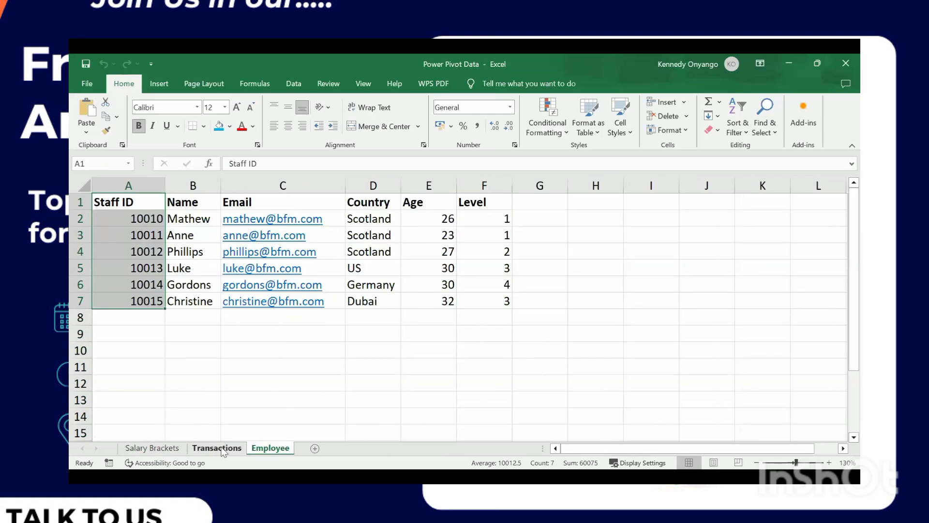
click(223, 449)
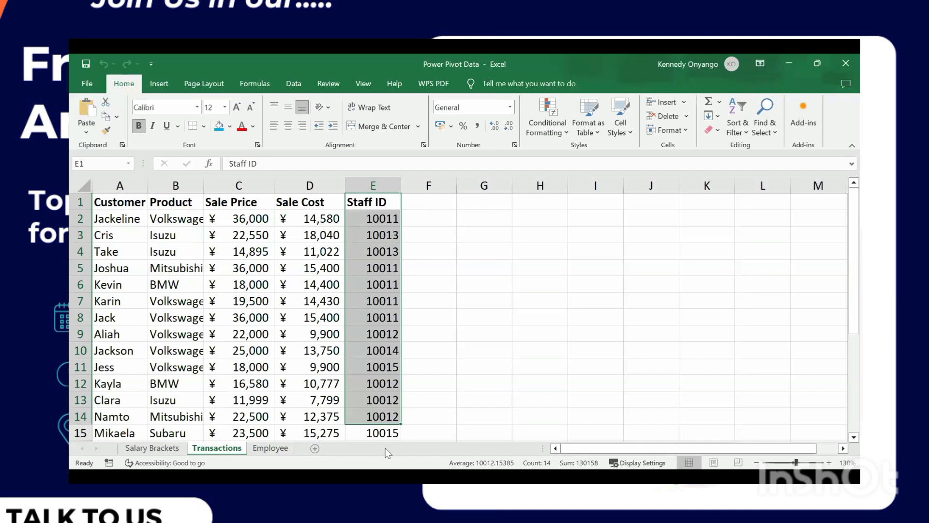
click(386, 449)
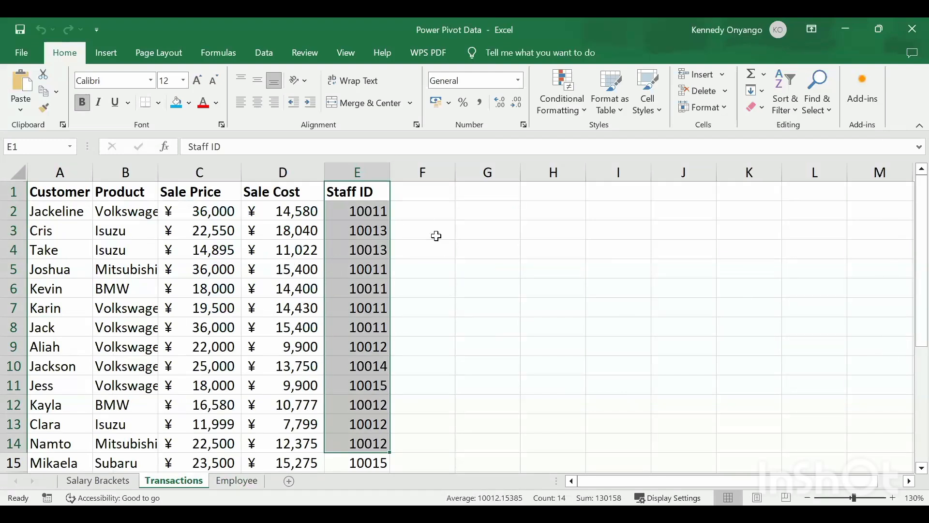
- Clear the earlier selections and select the Transactions sales data B2:E14
click(448, 227)
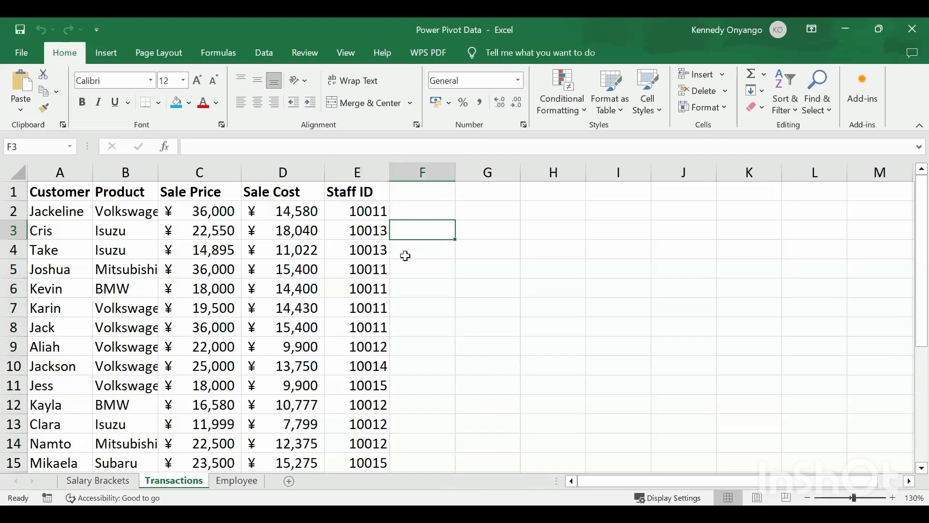
click(237, 481)
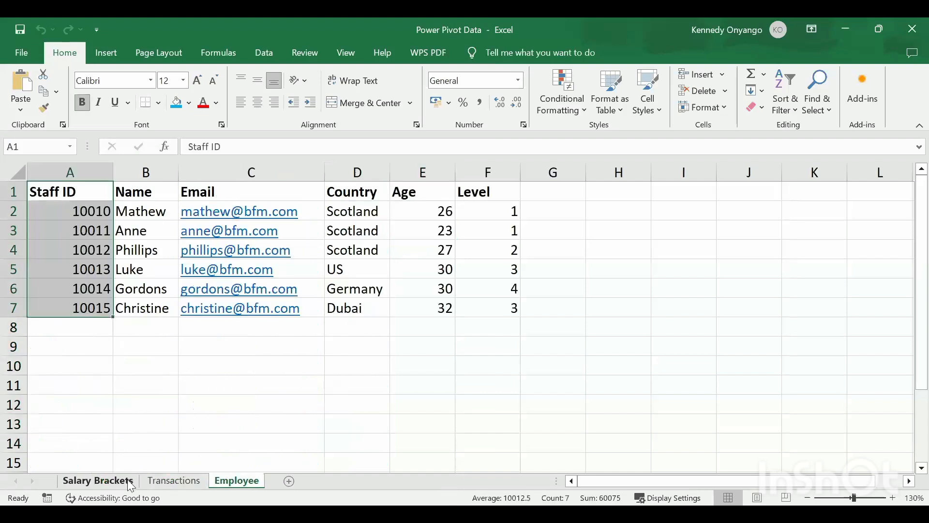
click(127, 482)
click(357, 320)
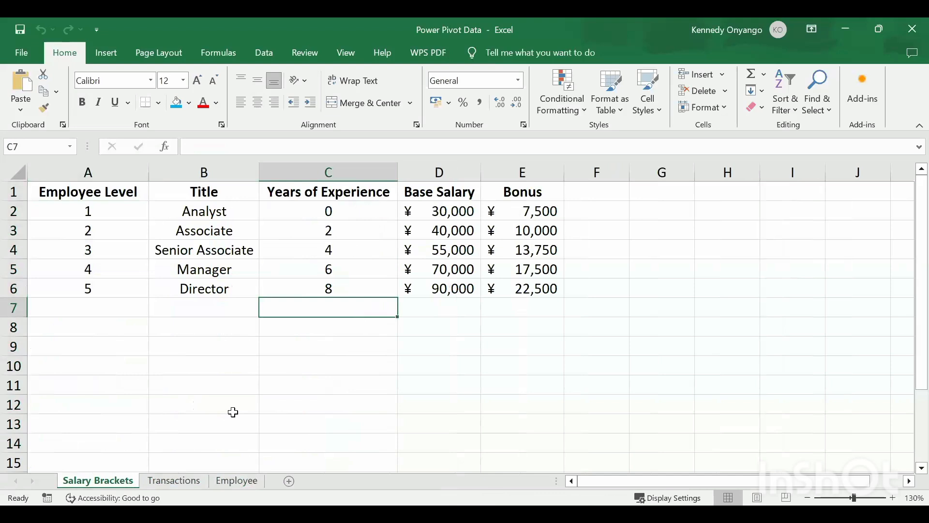
click(167, 482)
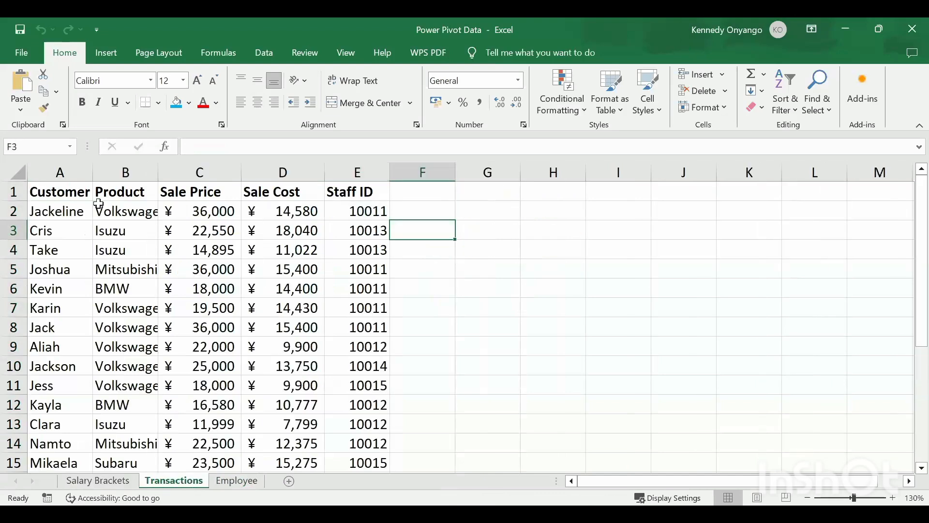
drag(99, 207, 364, 445)
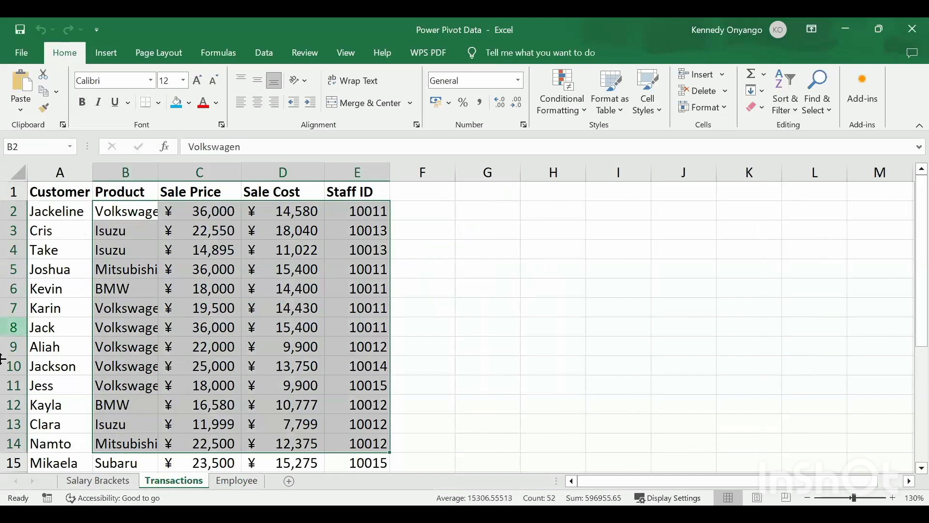
- Select the Employee staff table A1:F7, then go back to Salary Brackets
click(133, 481)
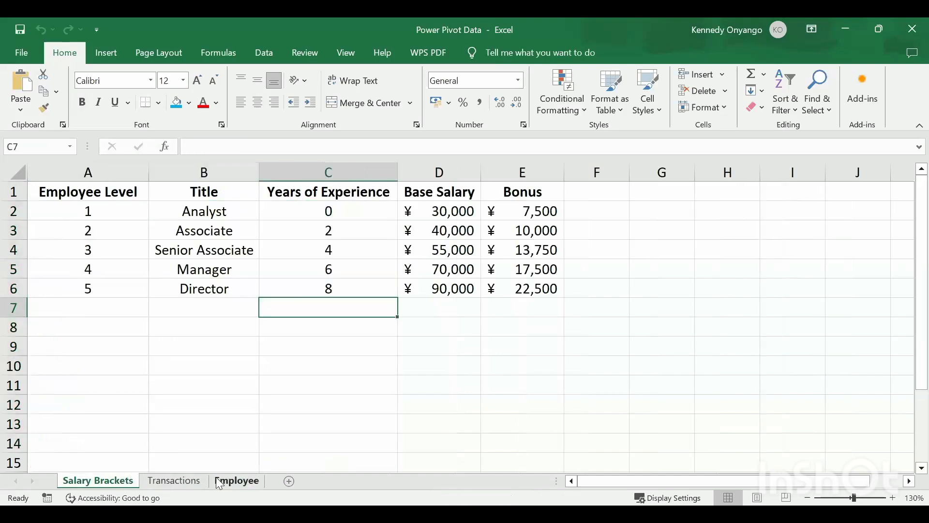
click(232, 481)
drag(78, 192, 493, 307)
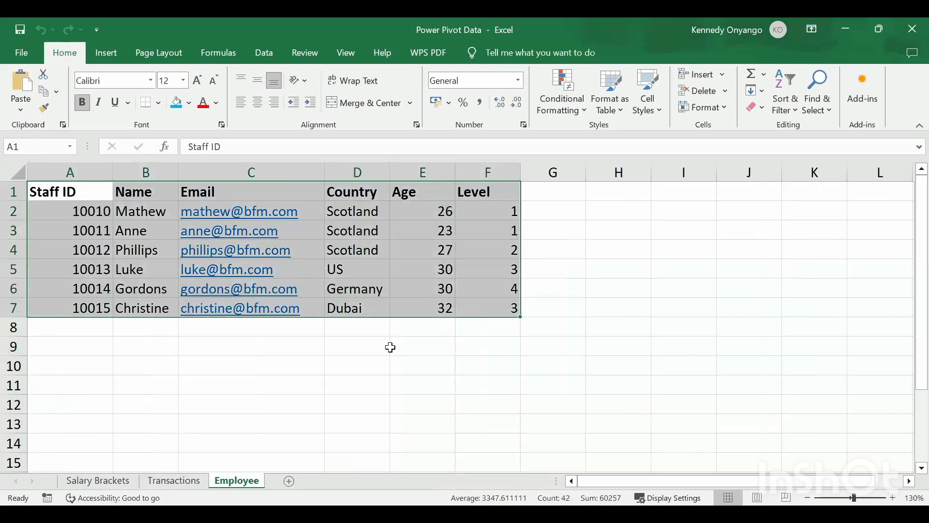
click(98, 481)
drag(180, 311, 478, 455)
click(585, 348)
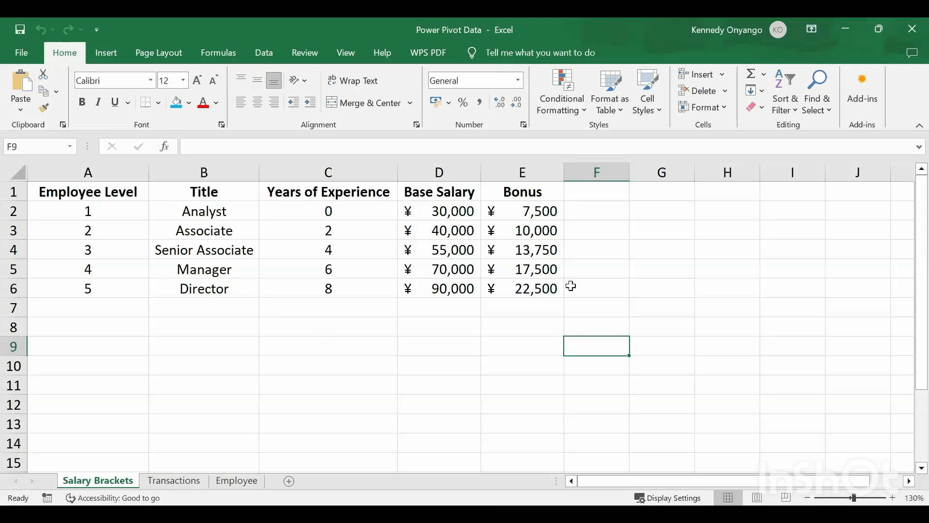
- Clear the staff and sales table selections and insert a new blank worksheet
click(198, 481)
click(236, 481)
click(320, 370)
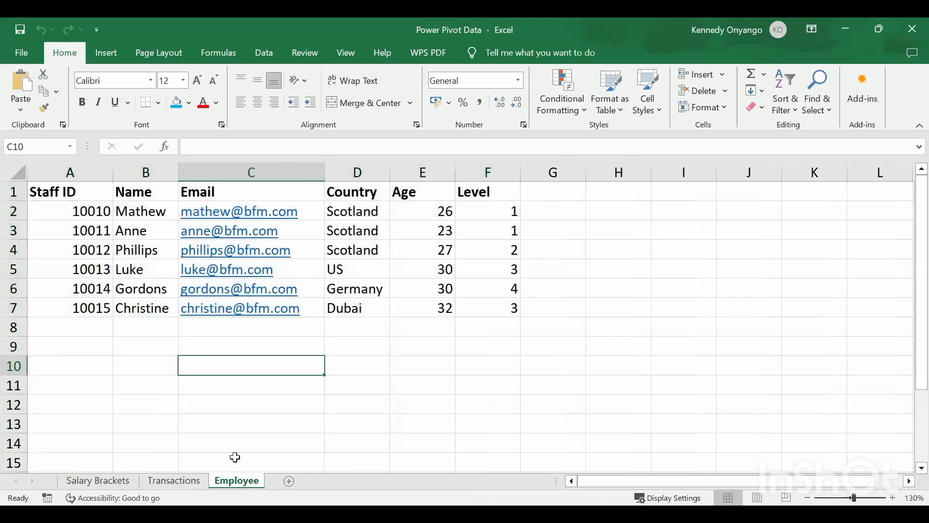
click(175, 480)
click(438, 372)
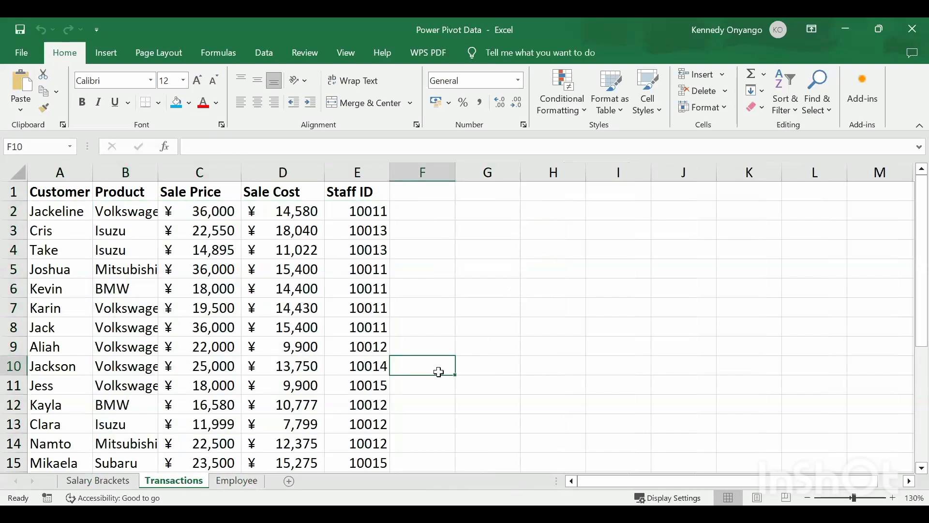
click(289, 480)
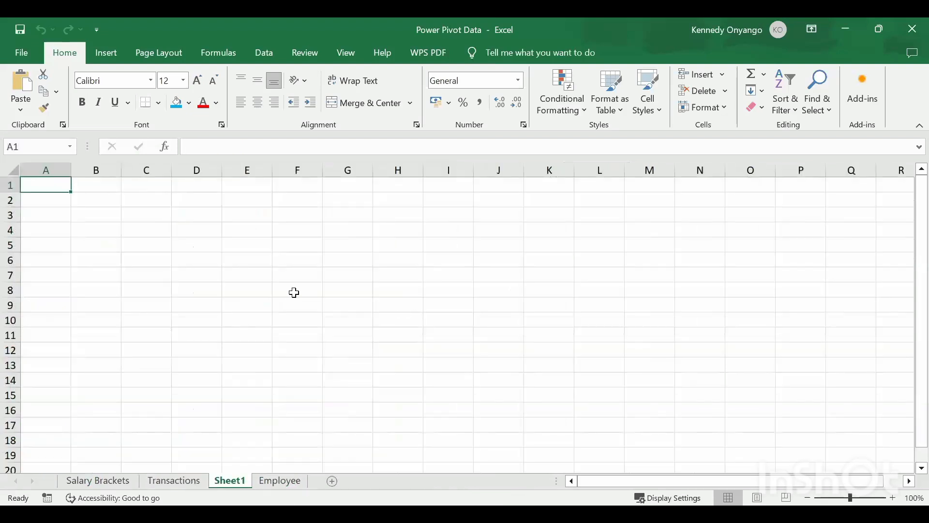
- Delete the blank Sheet1 and select an empty cell below the Employee table
click(175, 480)
click(105, 481)
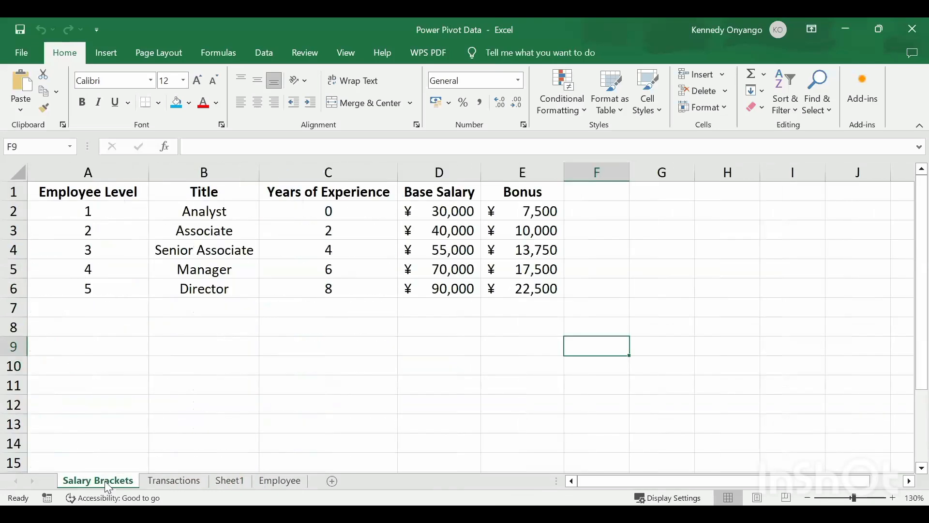
click(272, 482)
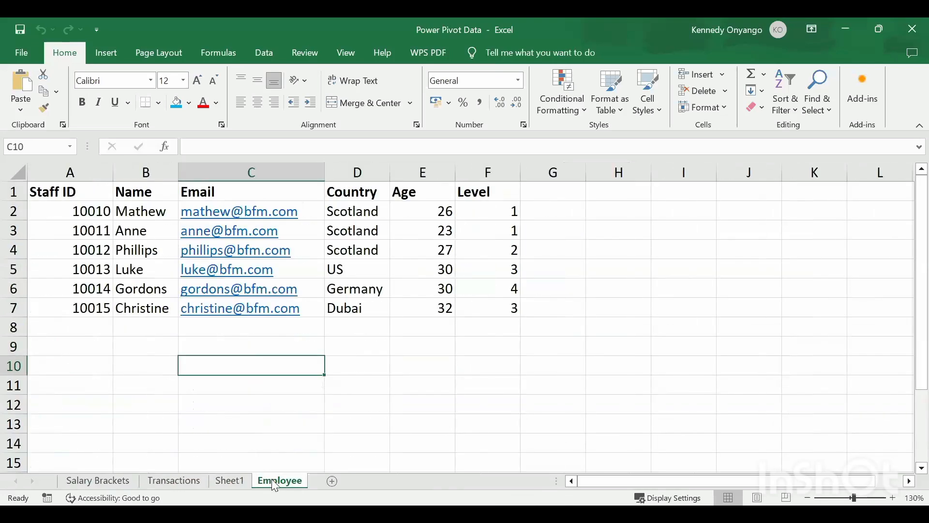
click(230, 482)
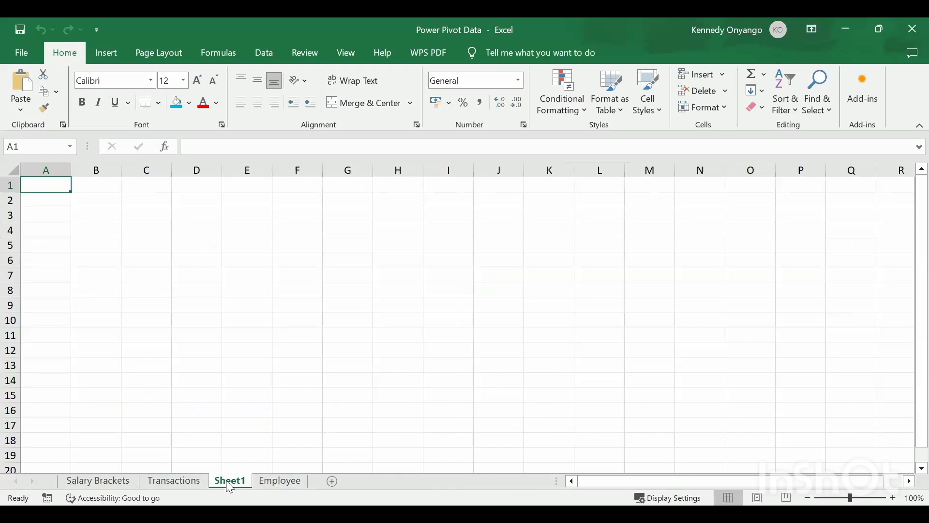
right_click(226, 482)
click(274, 325)
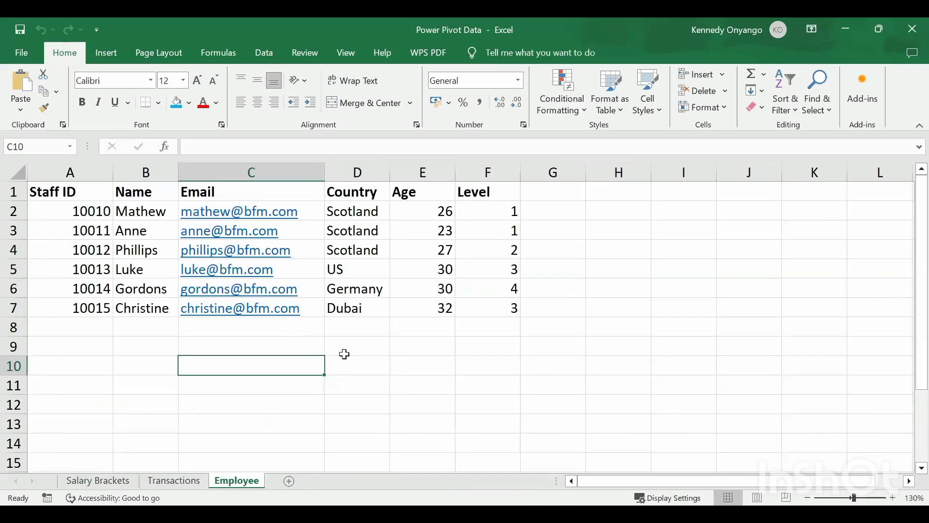
click(401, 379)
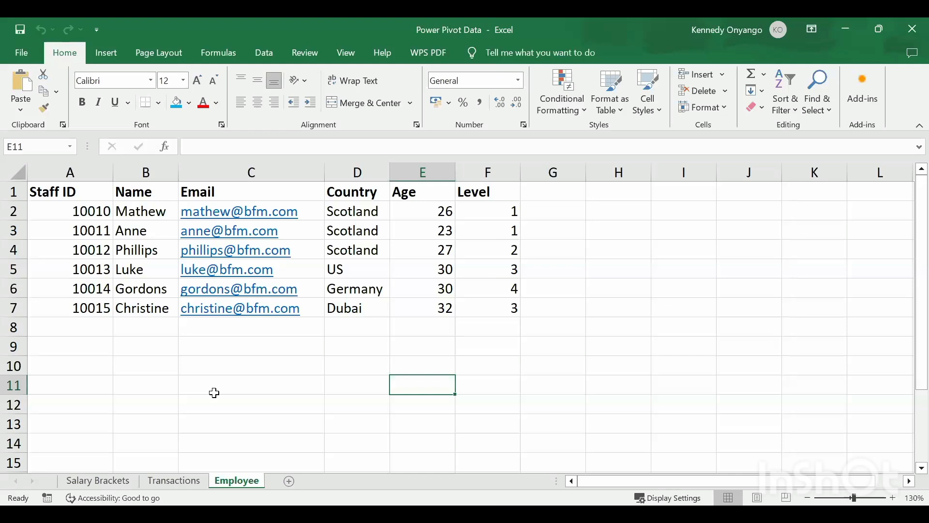
- Compare Salary Brackets' Years of Experience C1:C6 with Transactions' Sale Cost D1:D10
click(111, 481)
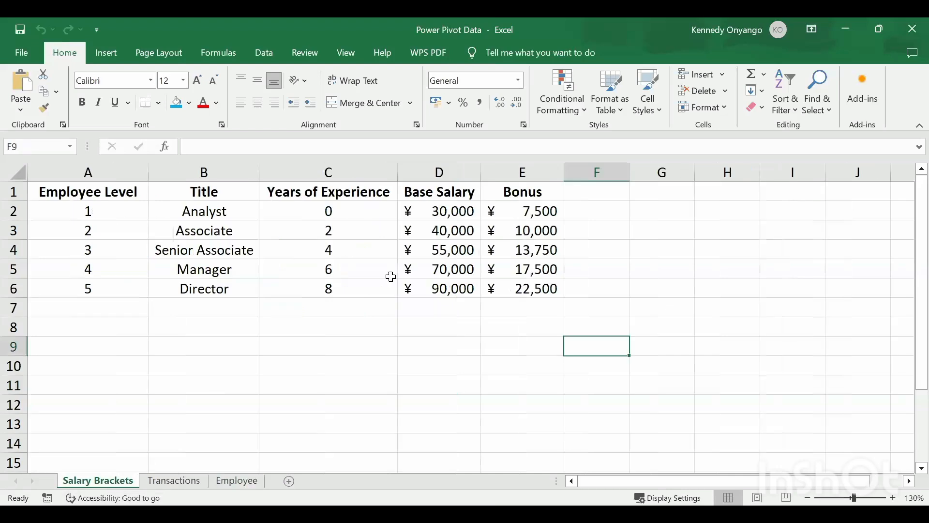
drag(338, 191, 340, 314)
click(175, 481)
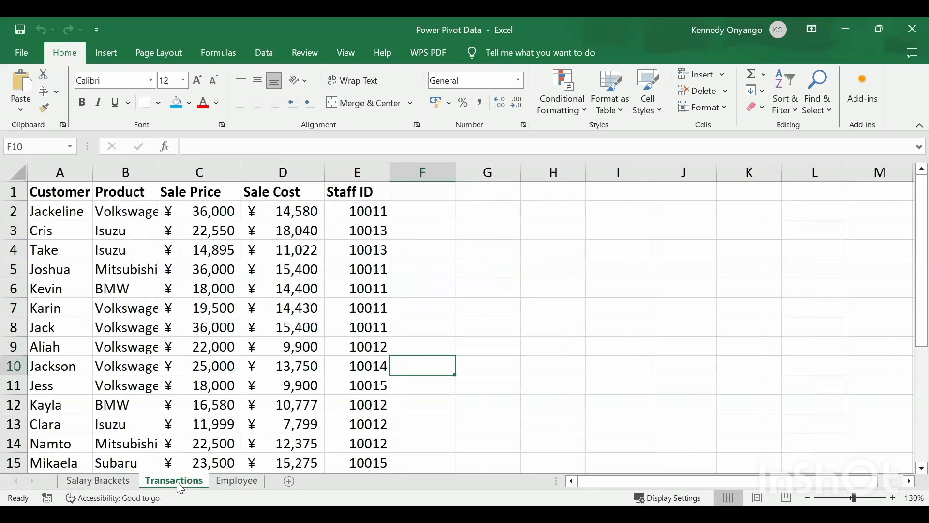
drag(284, 192, 272, 357)
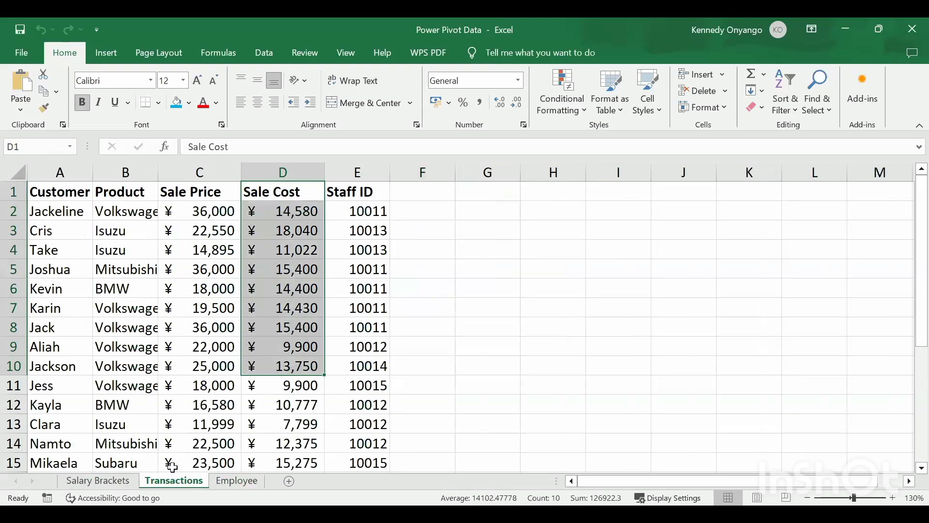
click(124, 480)
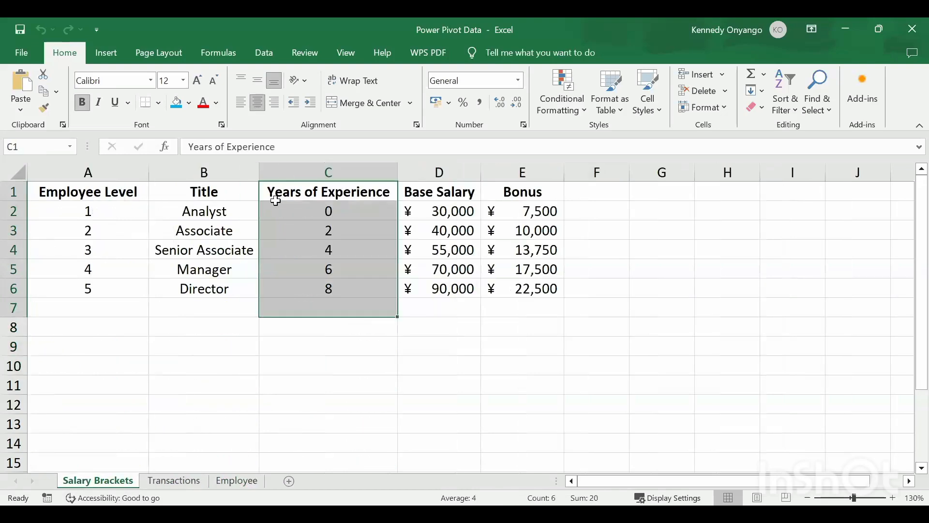
drag(290, 194, 304, 289)
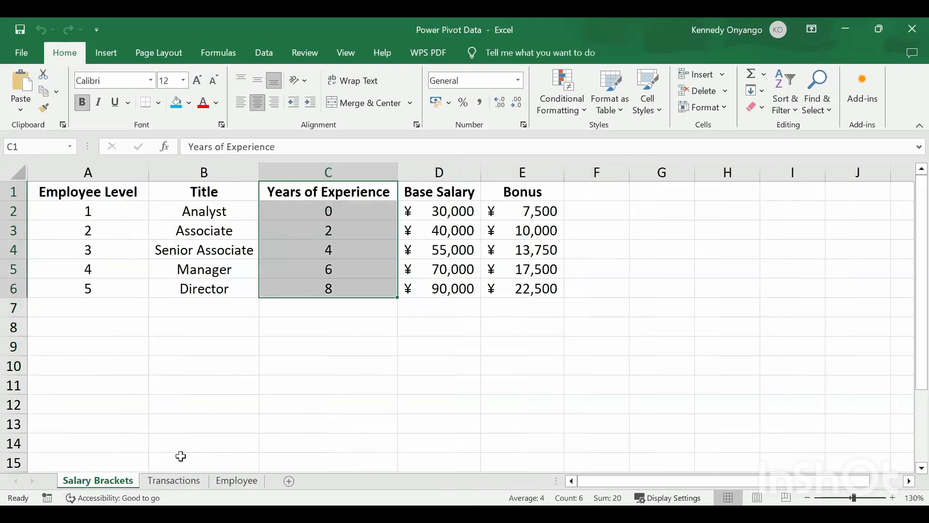
click(174, 481)
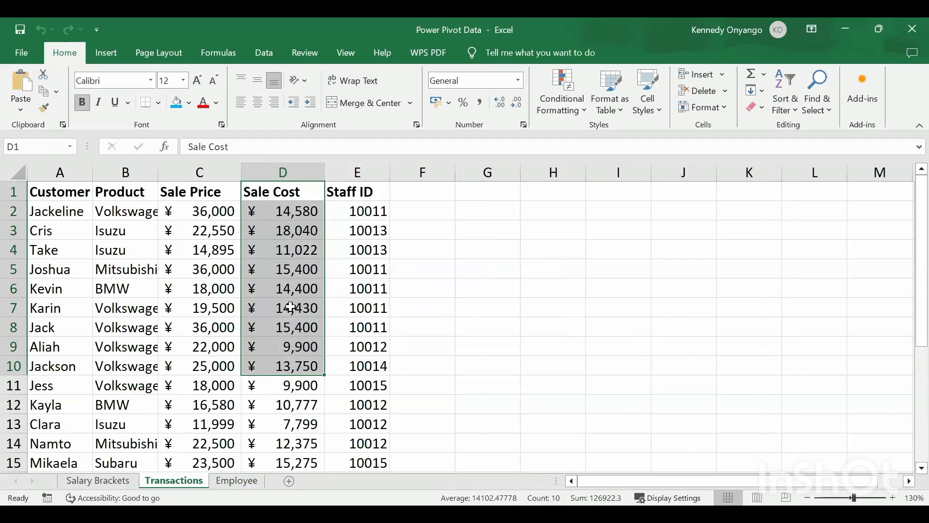
- Clear the Years of Experience and Sale Cost selections, ending on Transactions
click(109, 484)
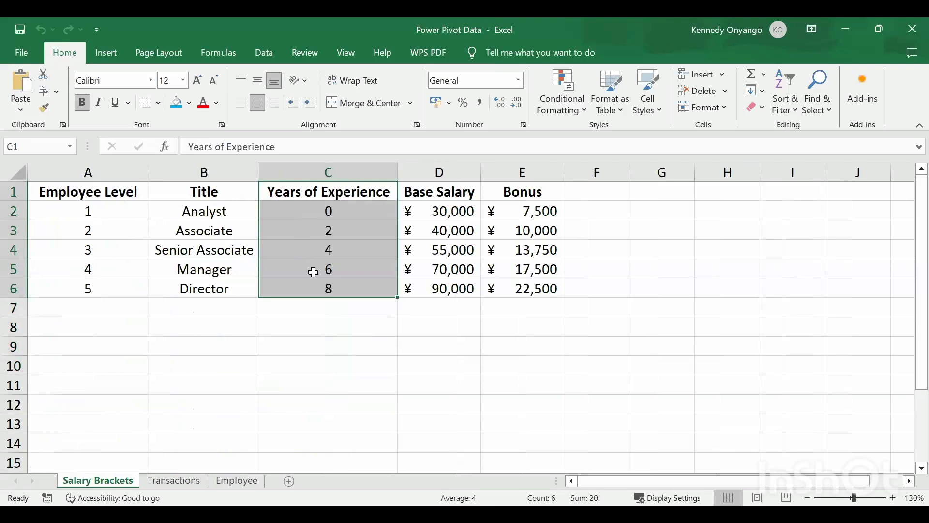
click(437, 328)
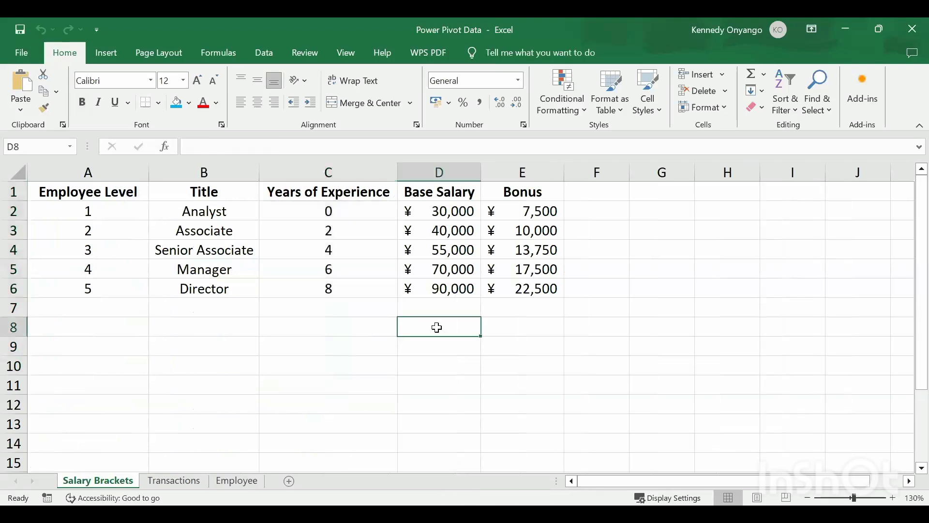
click(191, 480)
click(514, 284)
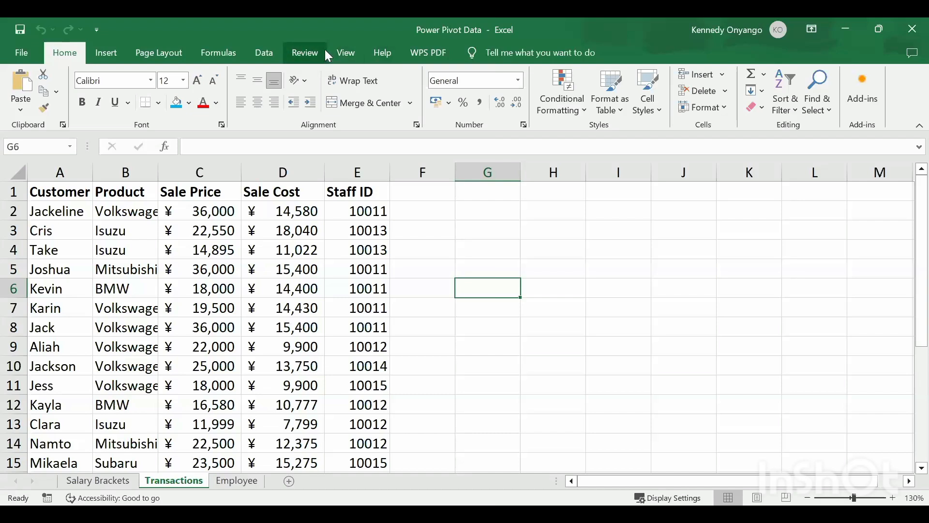
- In Excel Options Add-ins, set Manage to COM Add-ins and choose Go
click(20, 53)
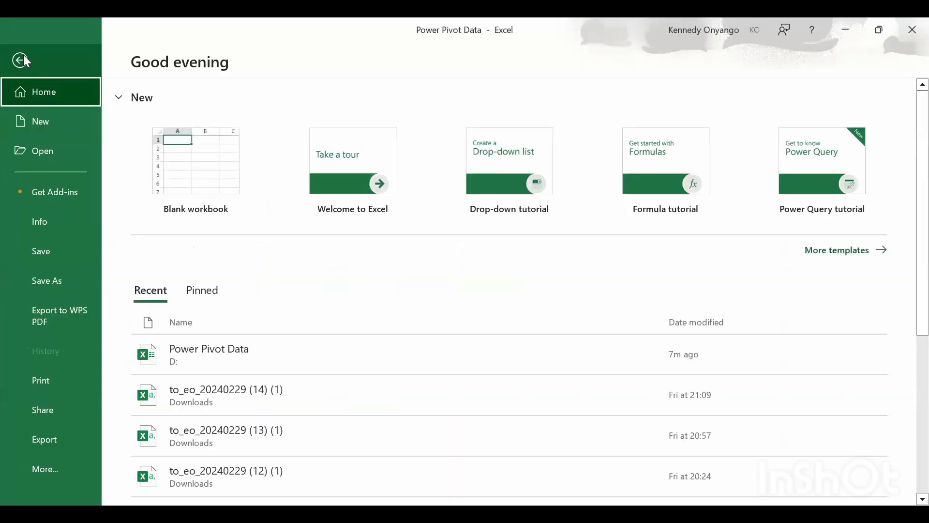
click(22, 59)
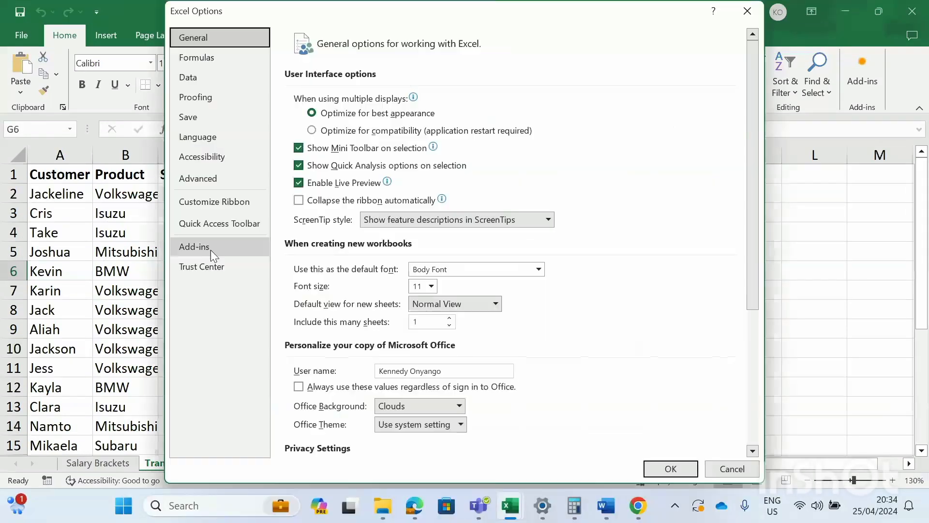
click(210, 250)
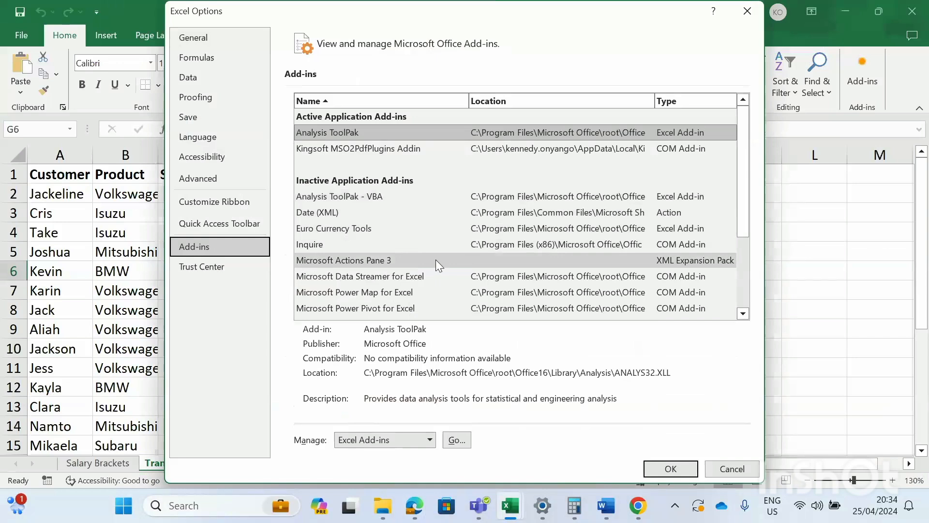
scroll(439, 242, down, 1)
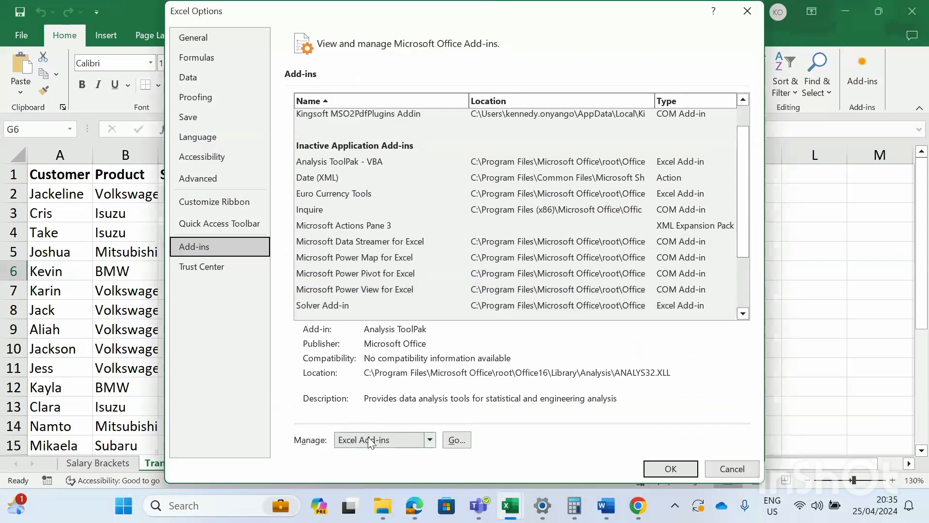
click(428, 440)
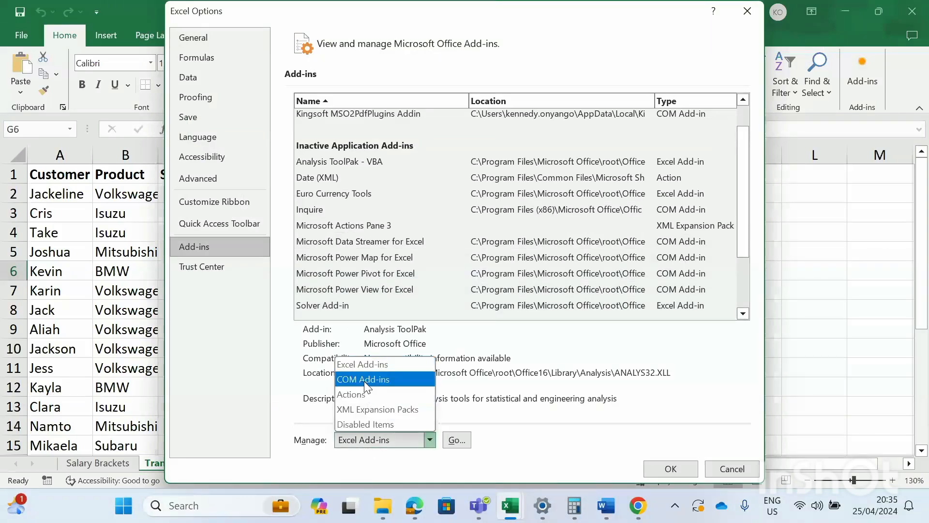
click(367, 380)
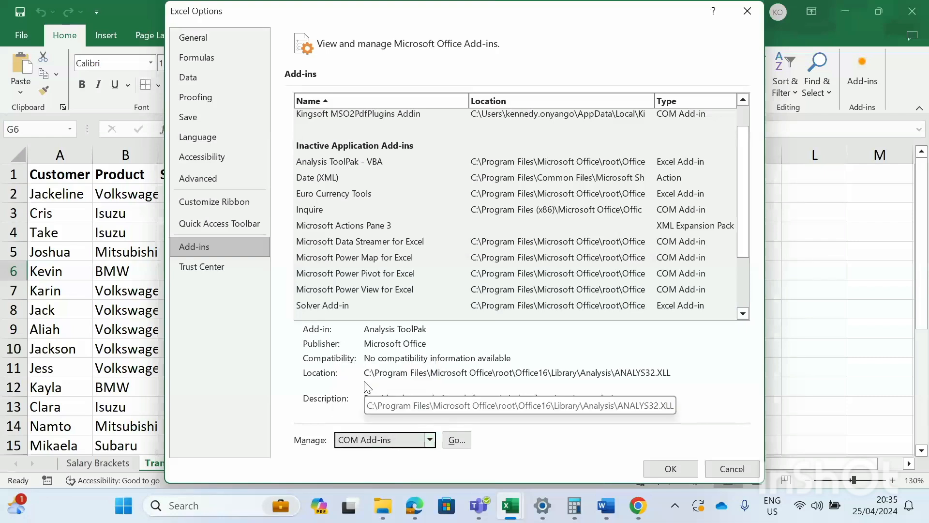
click(455, 441)
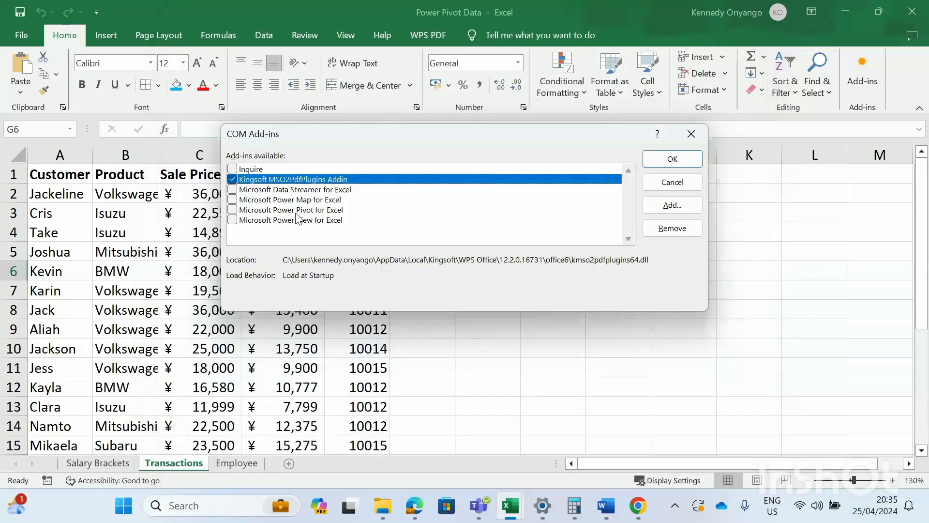
- Enable Microsoft Power Pivot for Excel with OK, then bring the meeting window forward
click(233, 210)
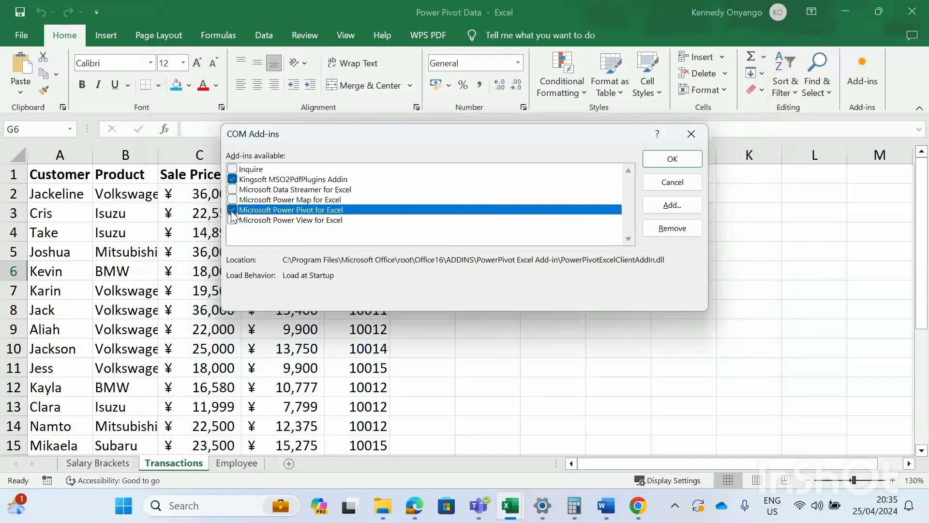
click(664, 162)
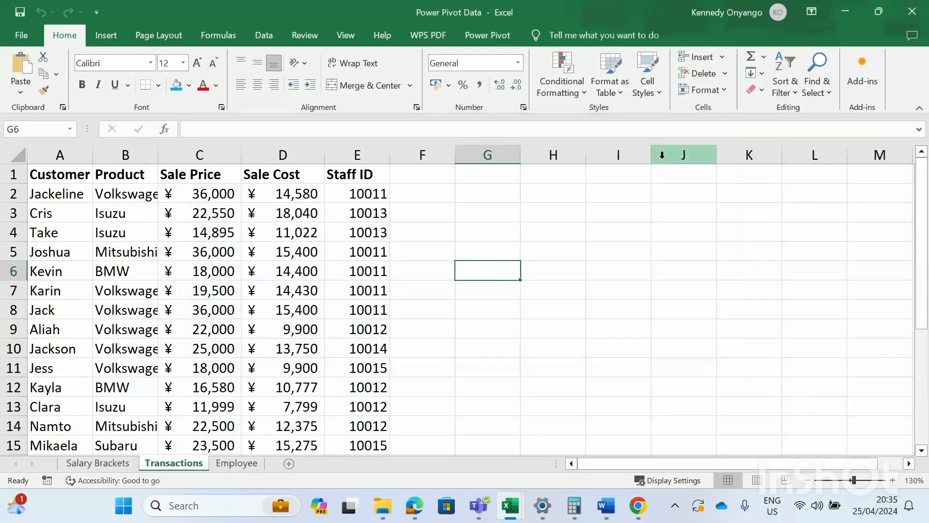
mouse_move(420, 506)
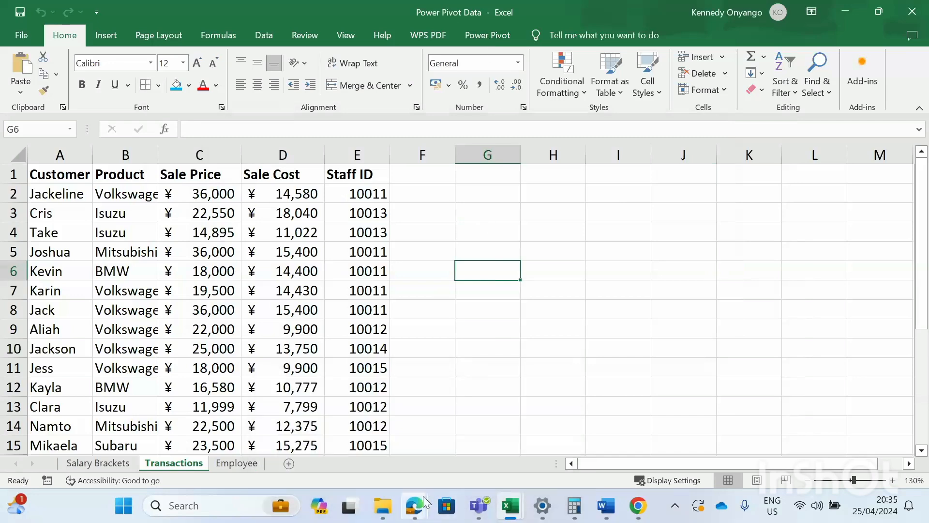
click(385, 474)
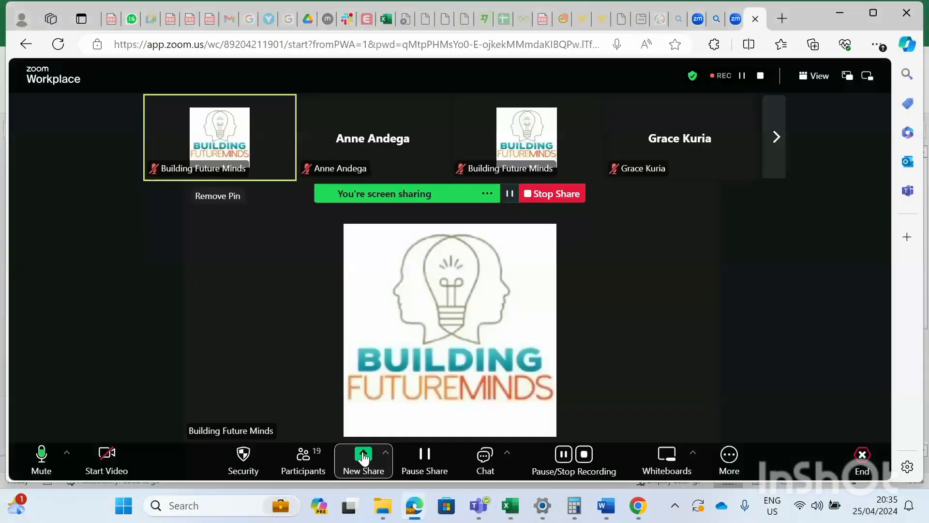
click(109, 456)
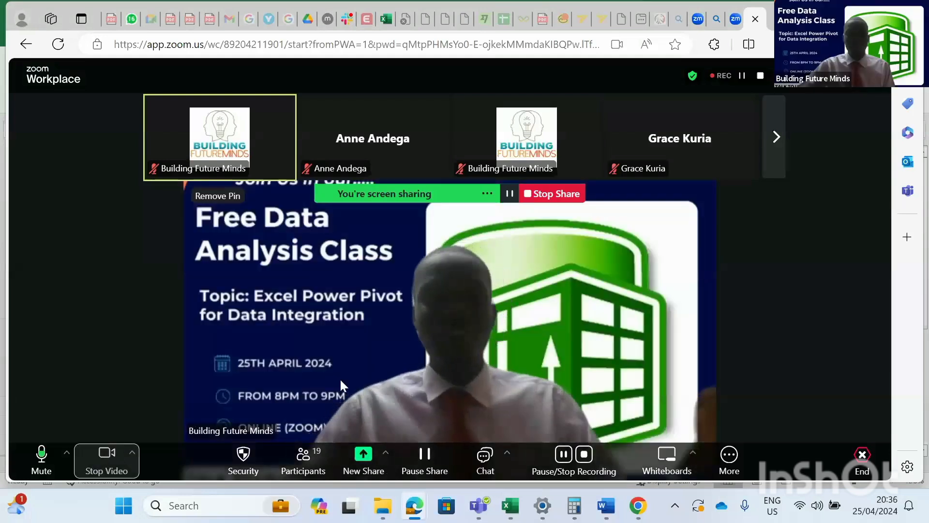
- Return to the Power Pivot Data workbook and show the Power Pivot ribbon tab
mouse_move(510, 505)
click(495, 465)
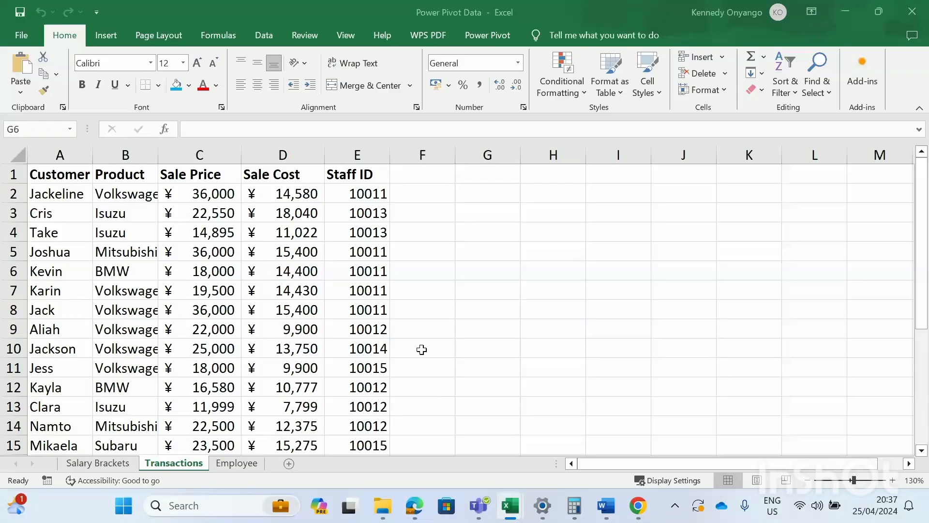
click(498, 42)
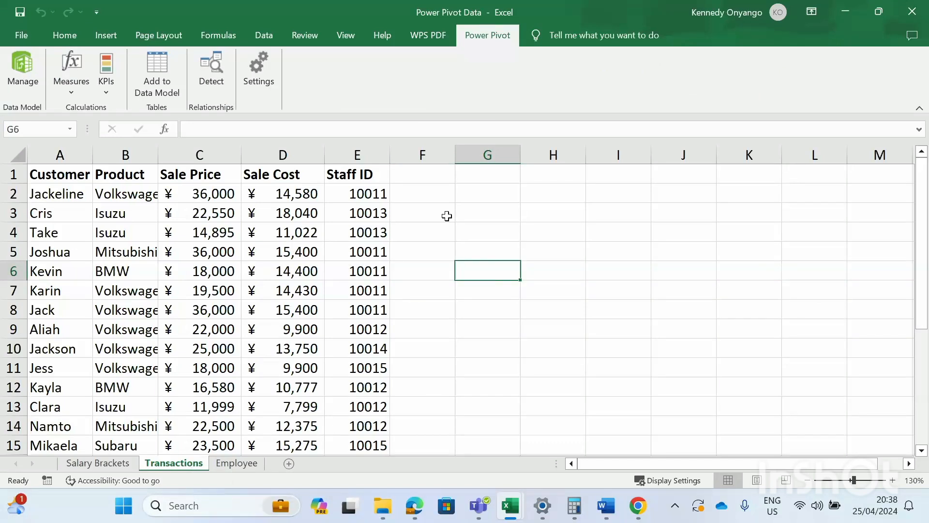
- Create blank Book5, close Power Pivot Data unsaved, and choose Manage on Power Pivot
key(ctrl+n)
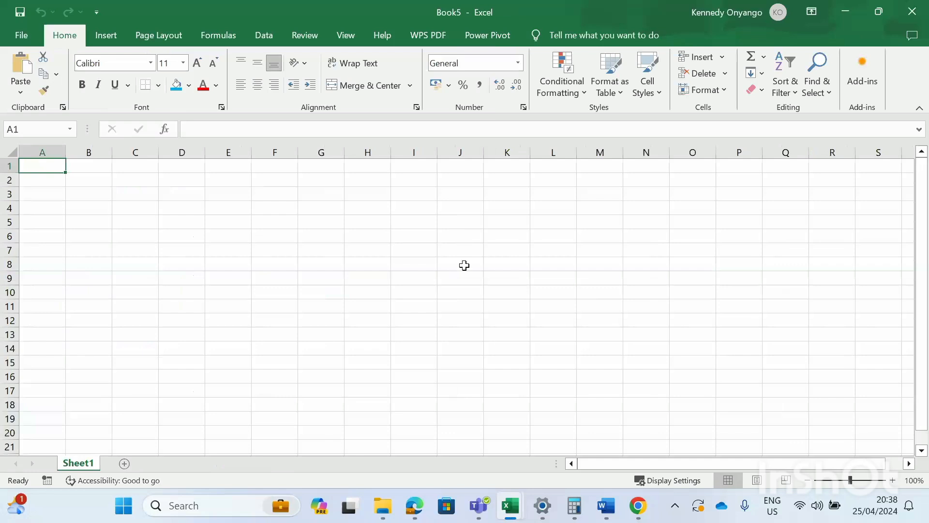
mouse_move(499, 485)
mouse_move(533, 442)
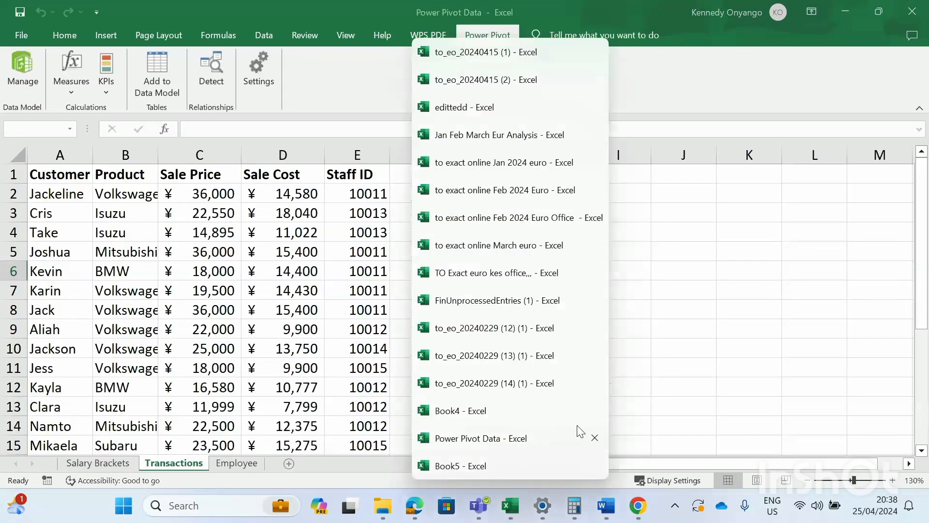
click(595, 439)
click(486, 271)
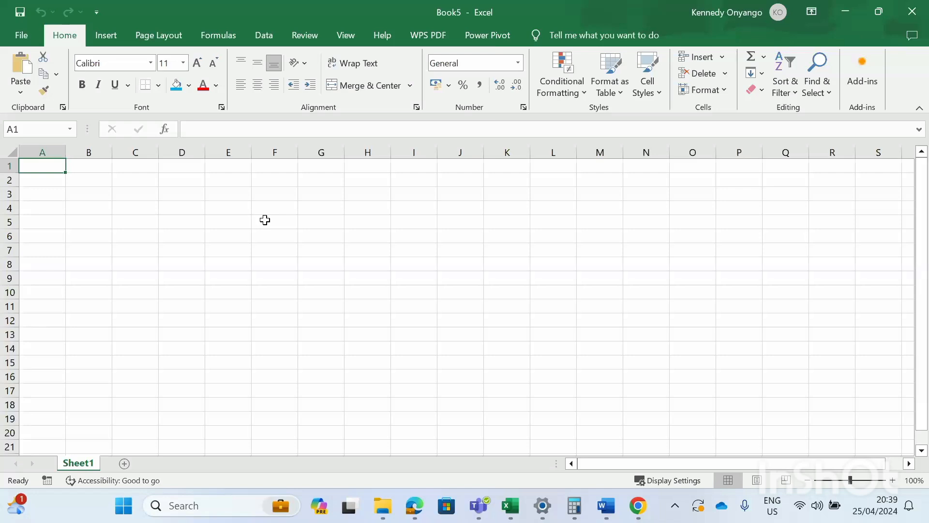
click(482, 37)
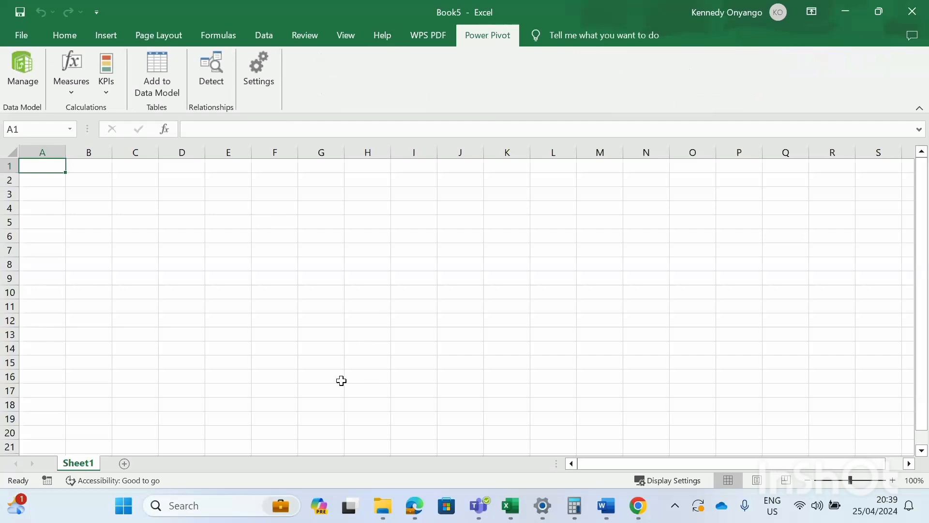
click(19, 65)
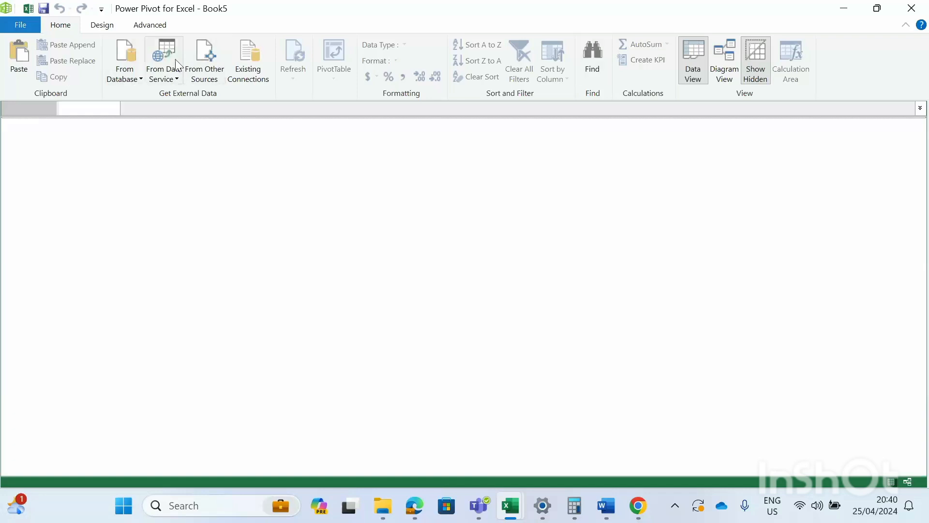
- Preview the From Database and From Data Service options, then choose From Other Sources
click(142, 81)
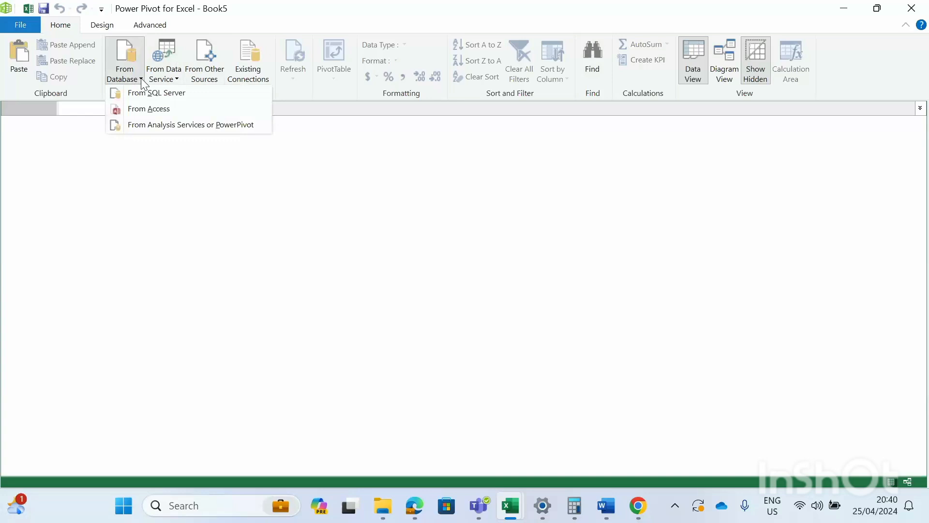
click(141, 170)
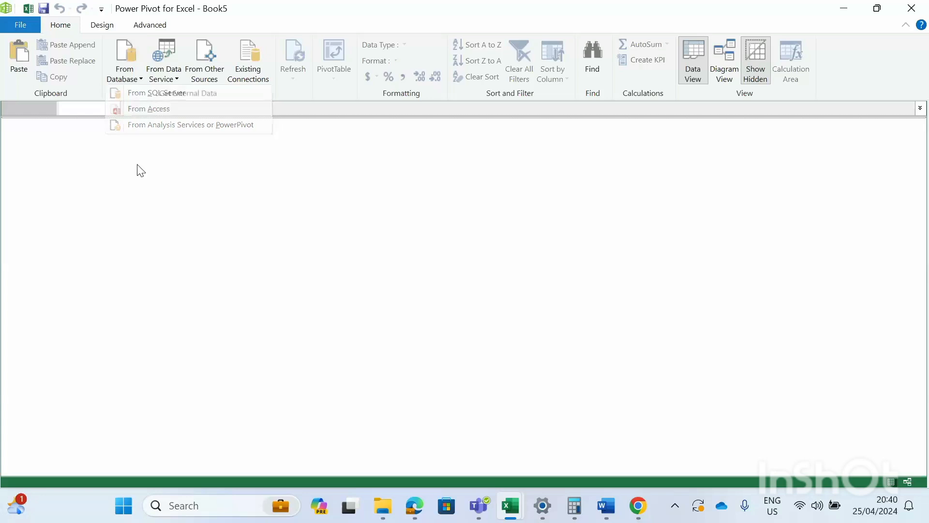
click(176, 78)
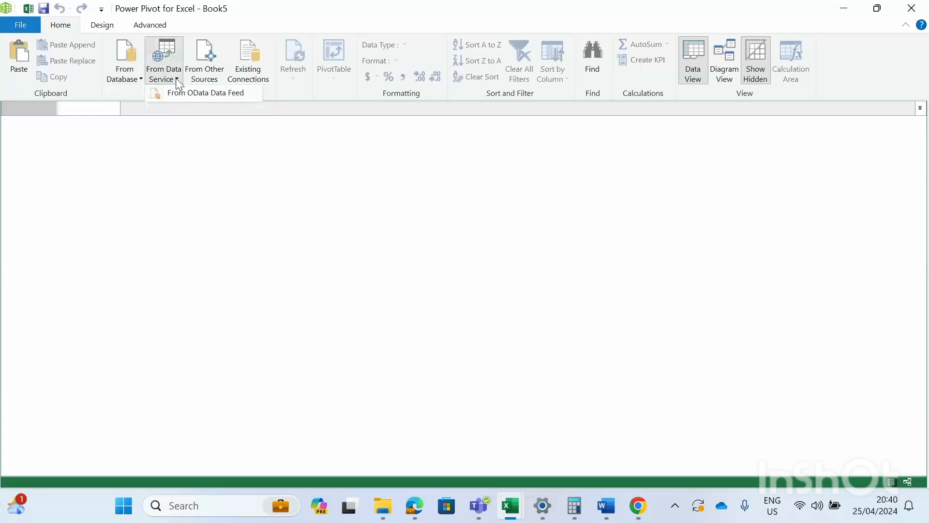
click(207, 164)
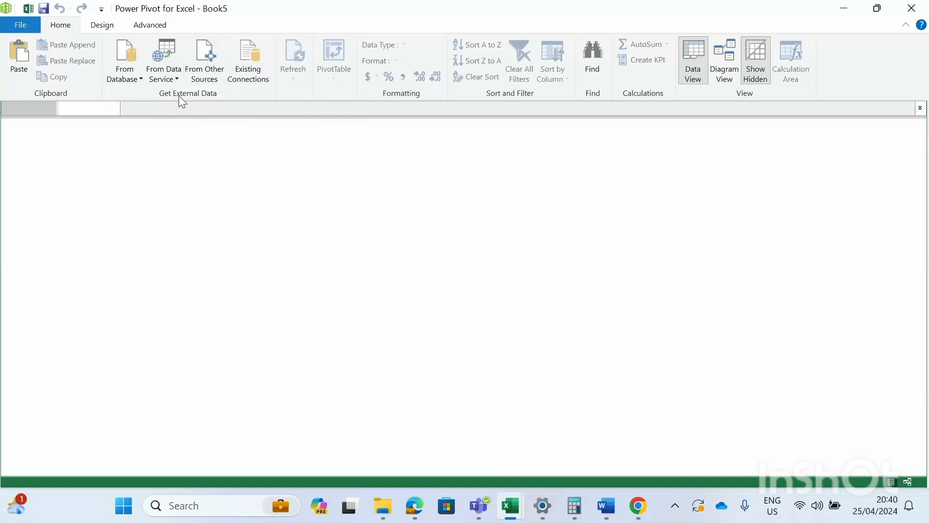
click(210, 56)
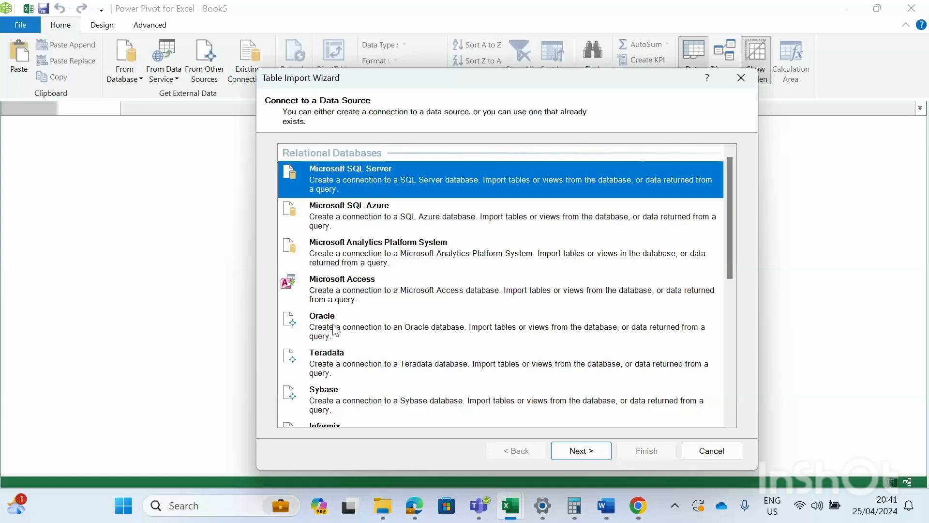
- Pick Excel File as the Table Import Wizard source and continue with Next
scroll(335, 331, down, 10)
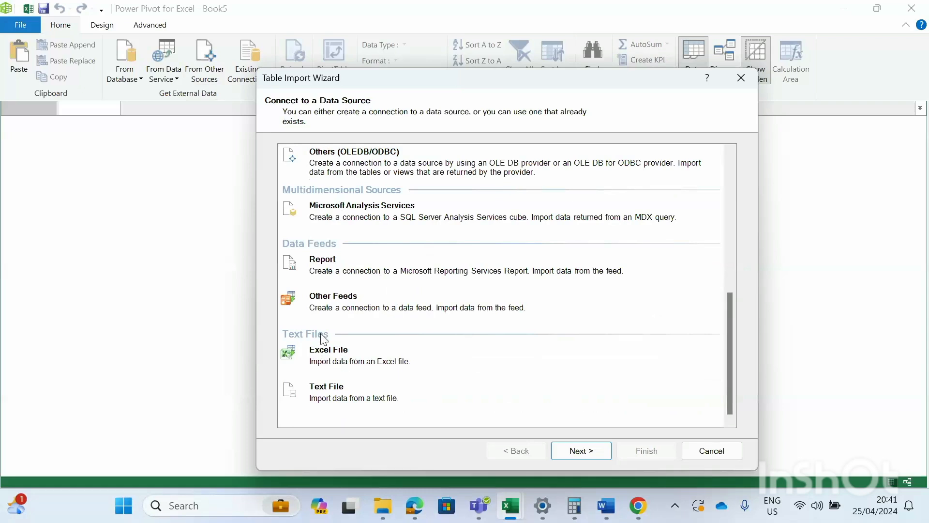
click(329, 356)
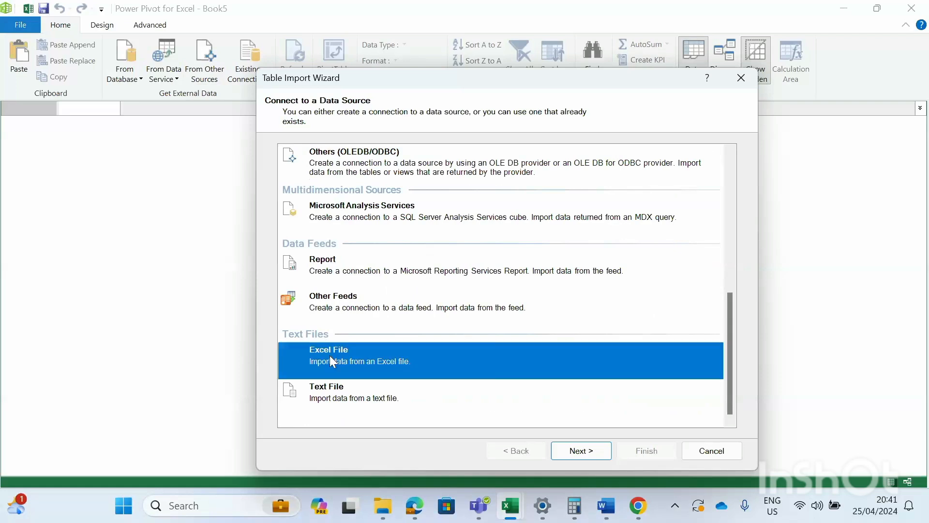
click(565, 450)
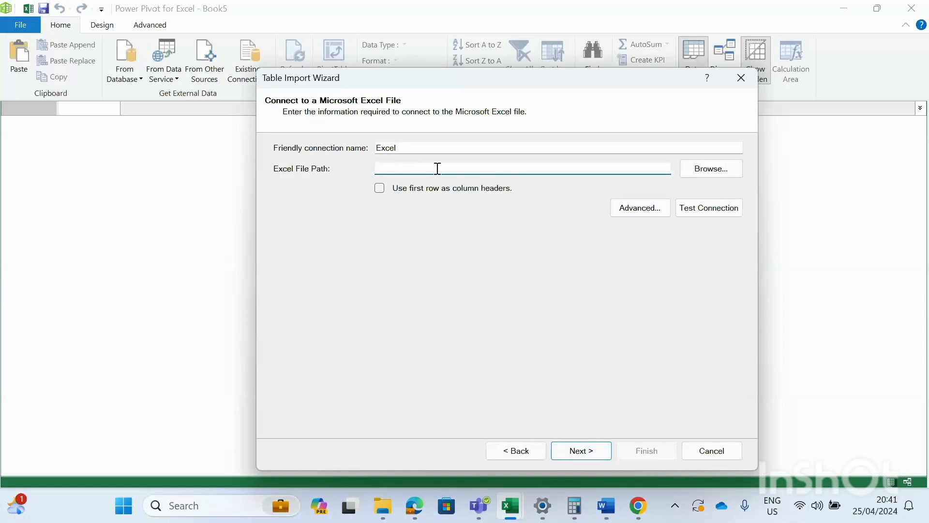
- Choose the Power Pivot Data workbook on the Desktop as the source, using its first row as column headers
click(697, 169)
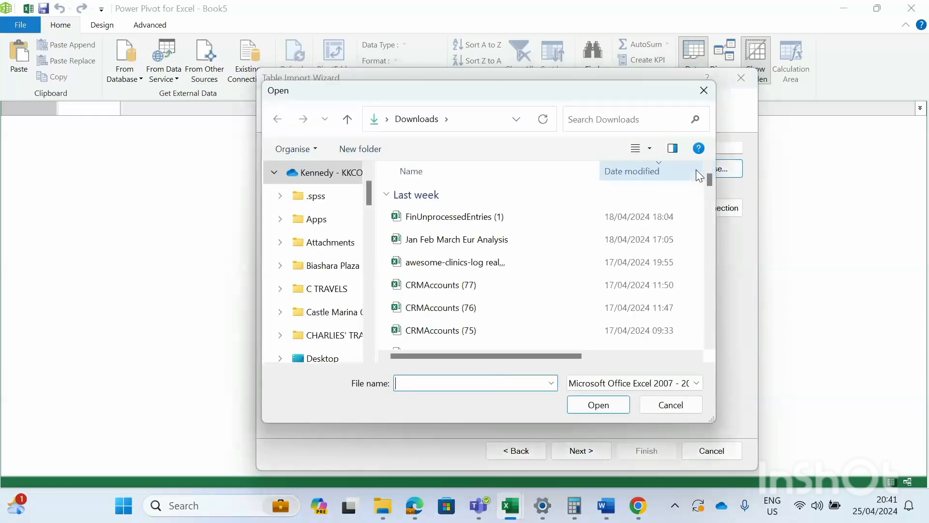
scroll(337, 256, down, 2)
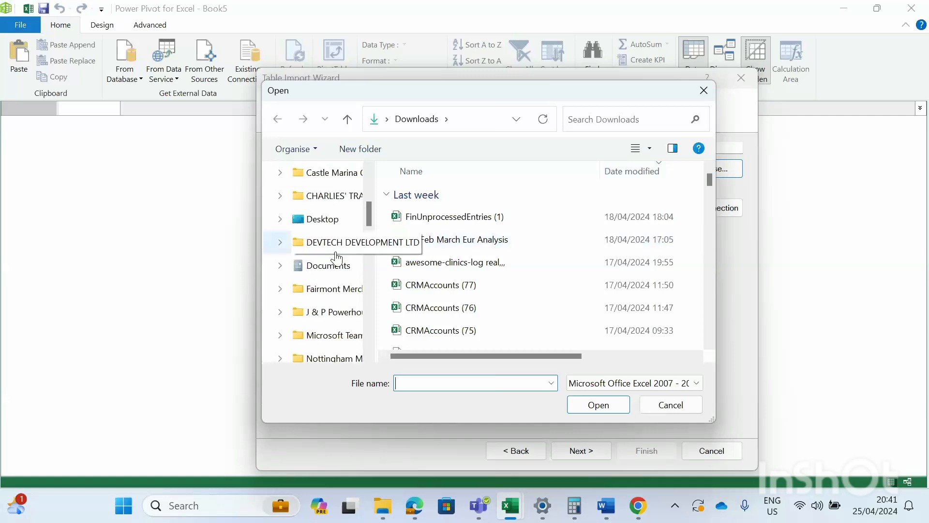
click(320, 223)
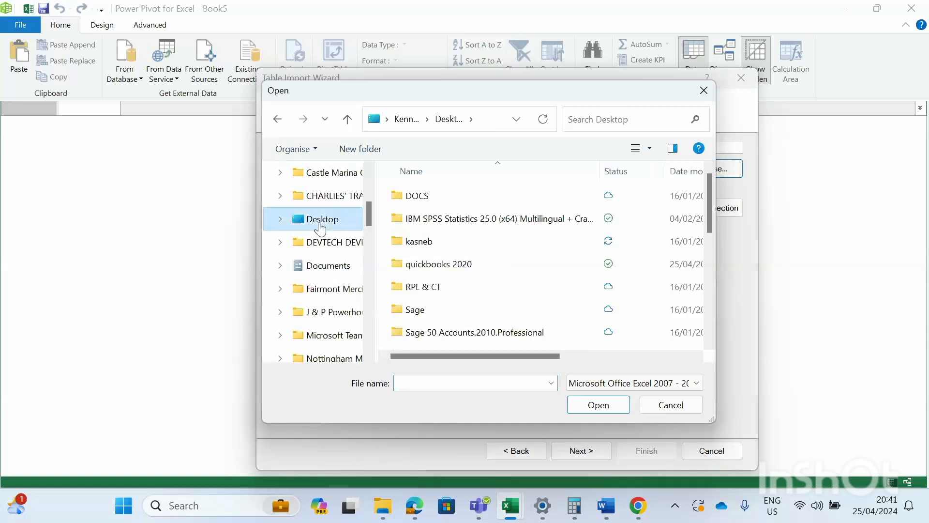
scroll(463, 217, down, 5)
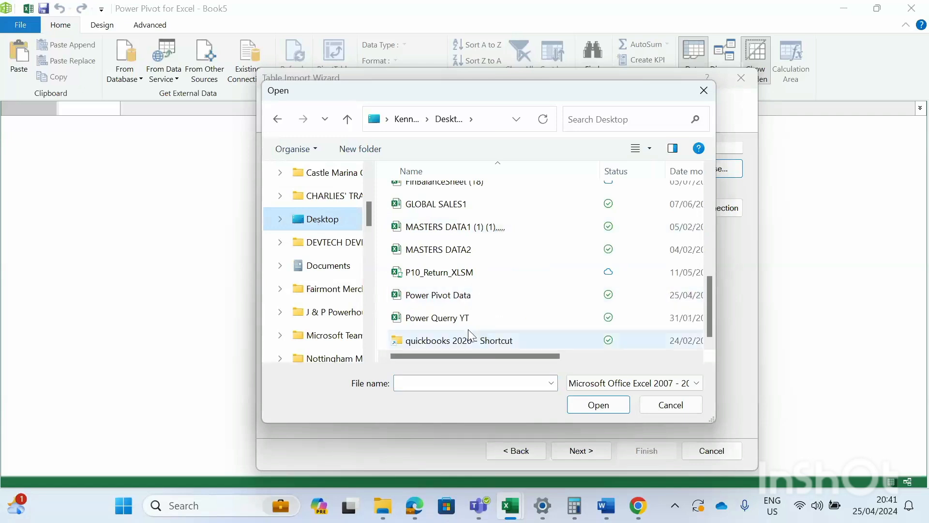
click(441, 297)
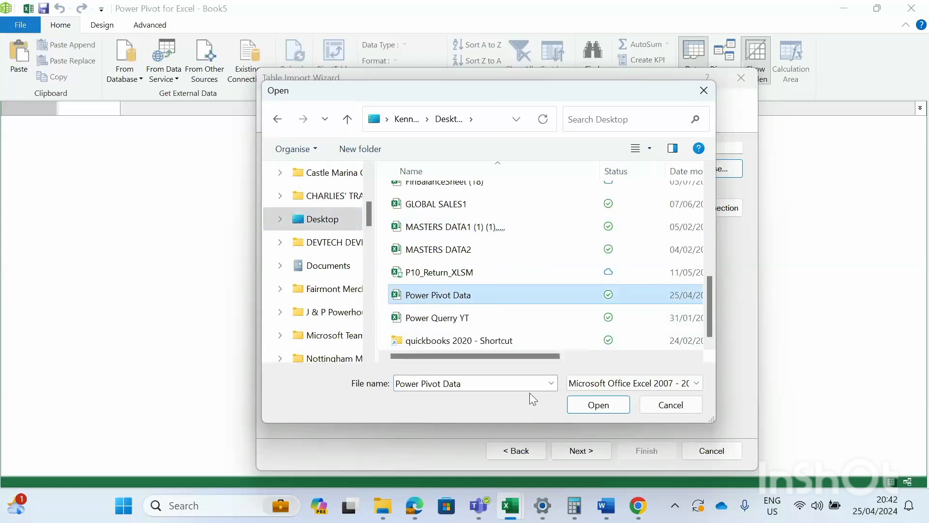
click(579, 404)
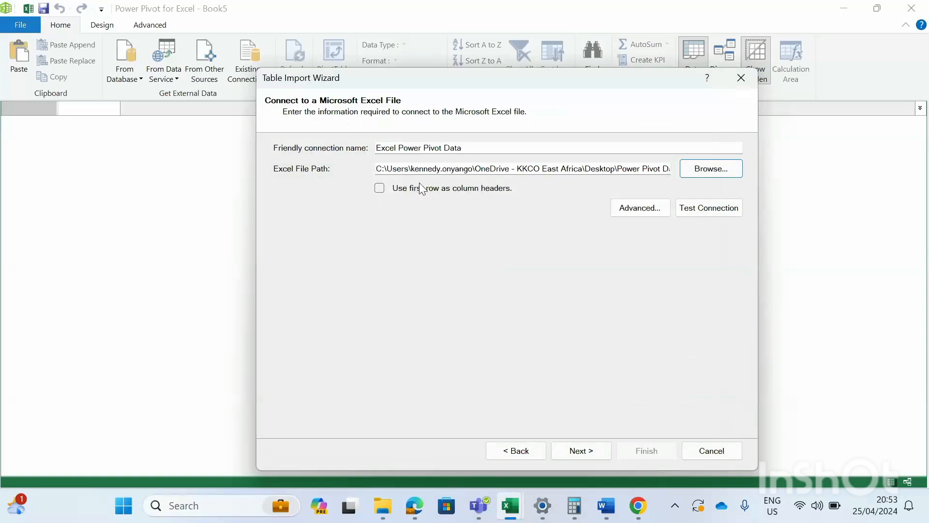
click(379, 188)
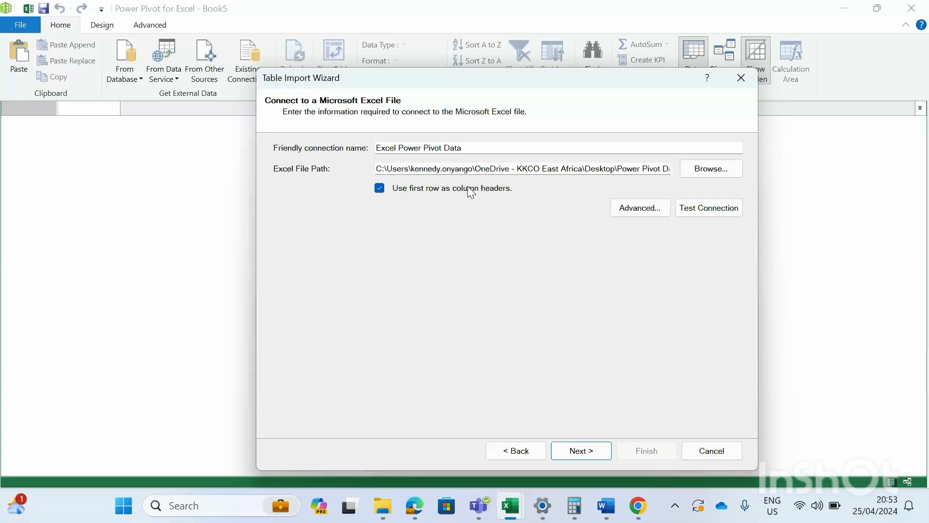
- Select all three tables (Employee, Salary Brackets, Transactions) and finish the import
click(575, 450)
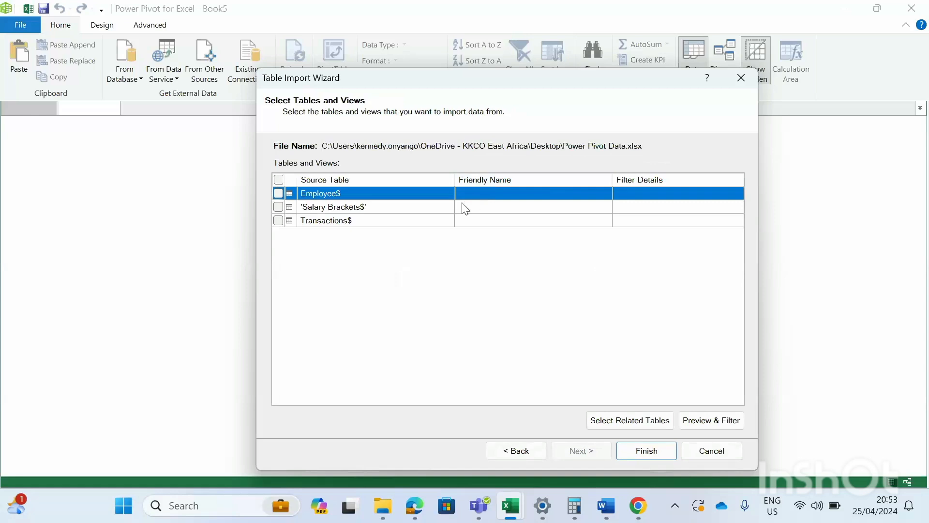
click(278, 179)
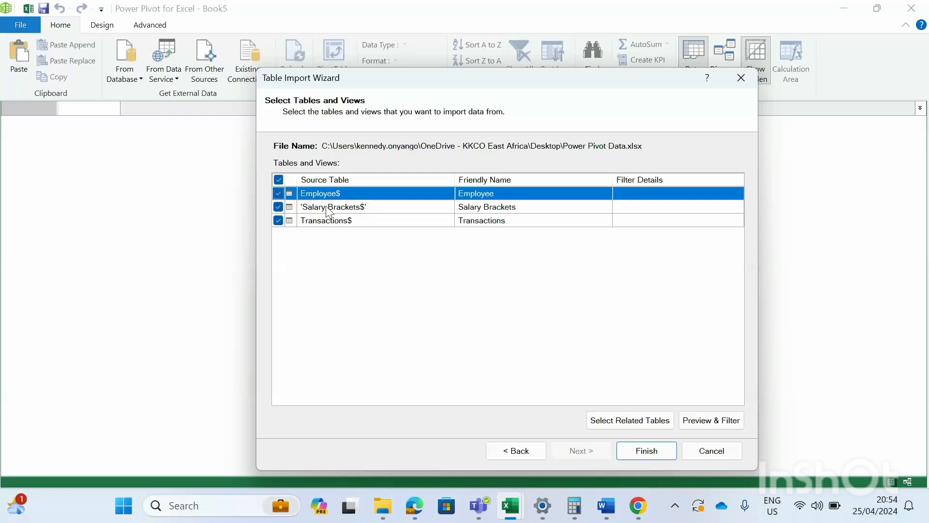
click(632, 452)
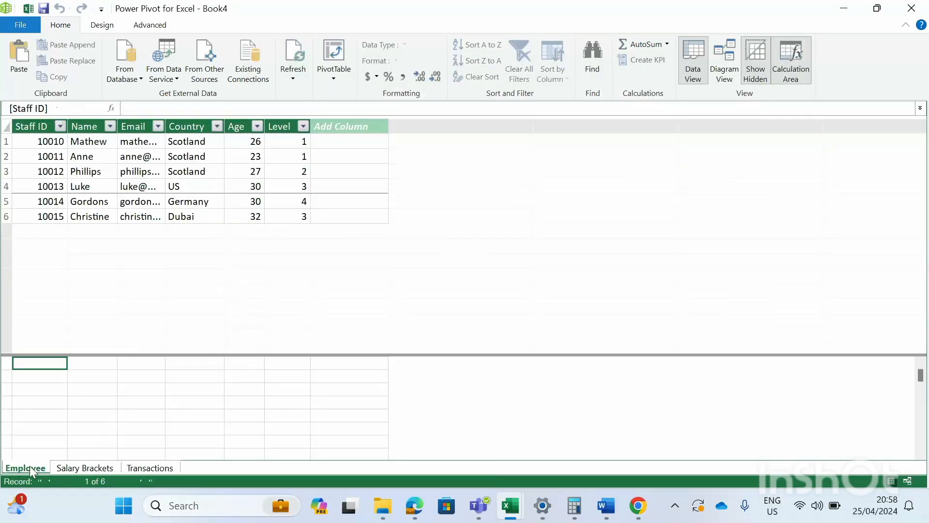
- Look through the Salary Brackets and Transactions tables, then switch to Diagram View
click(75, 466)
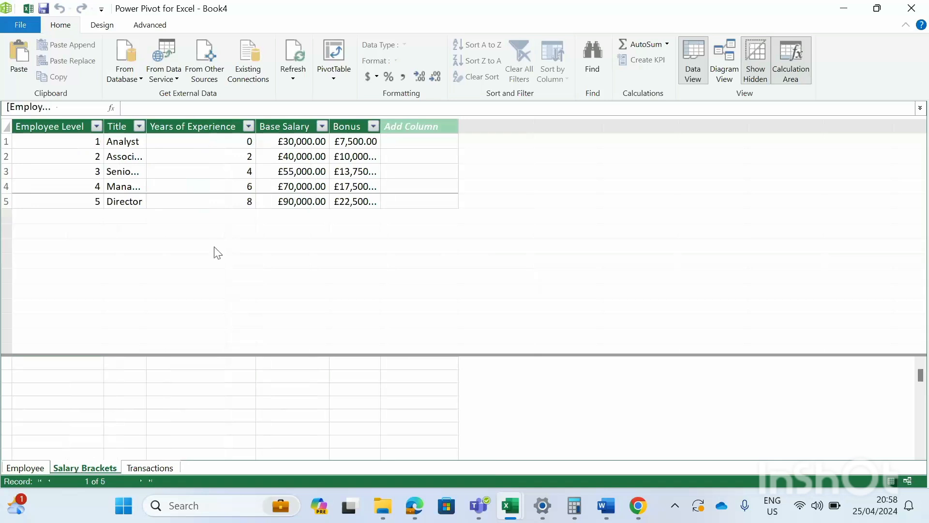
click(137, 470)
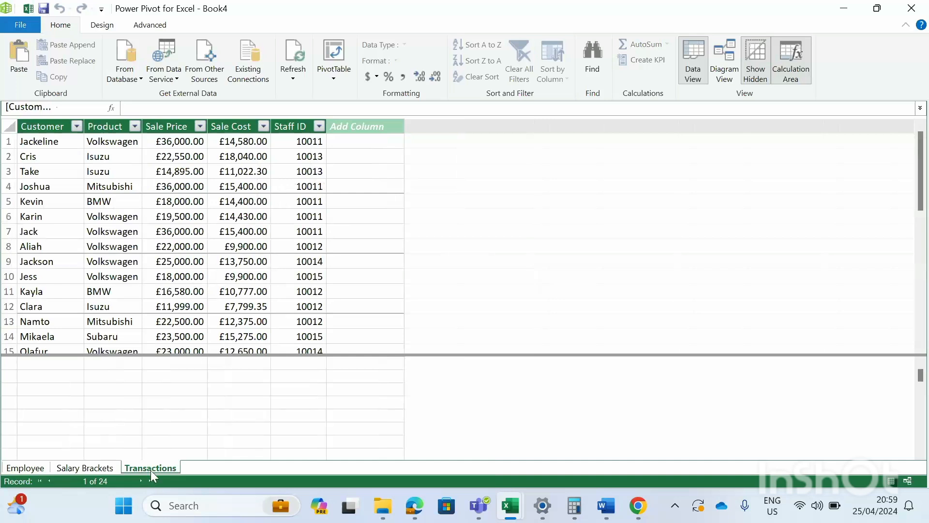
click(100, 468)
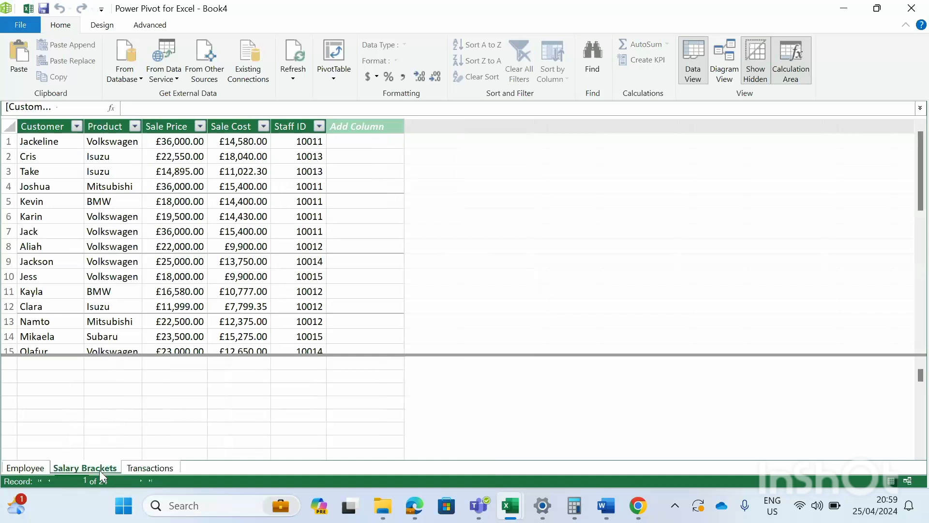
click(150, 468)
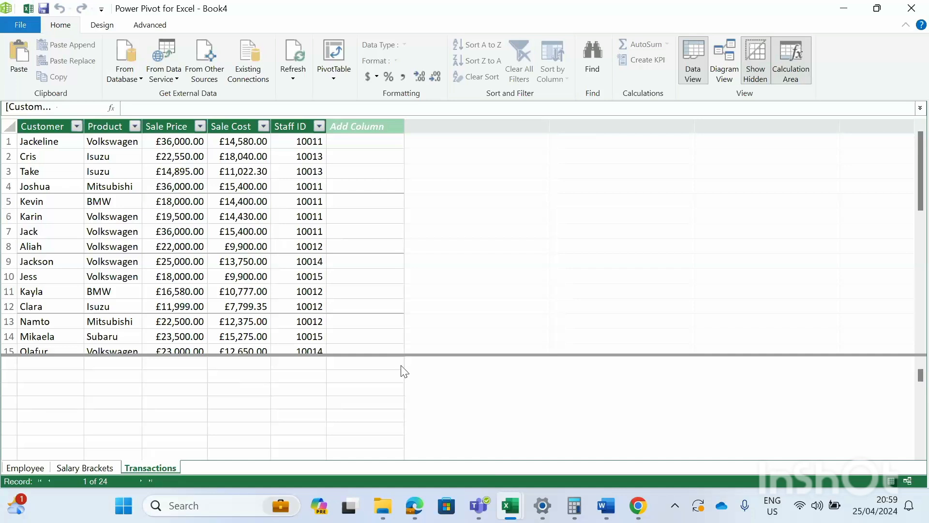
click(719, 57)
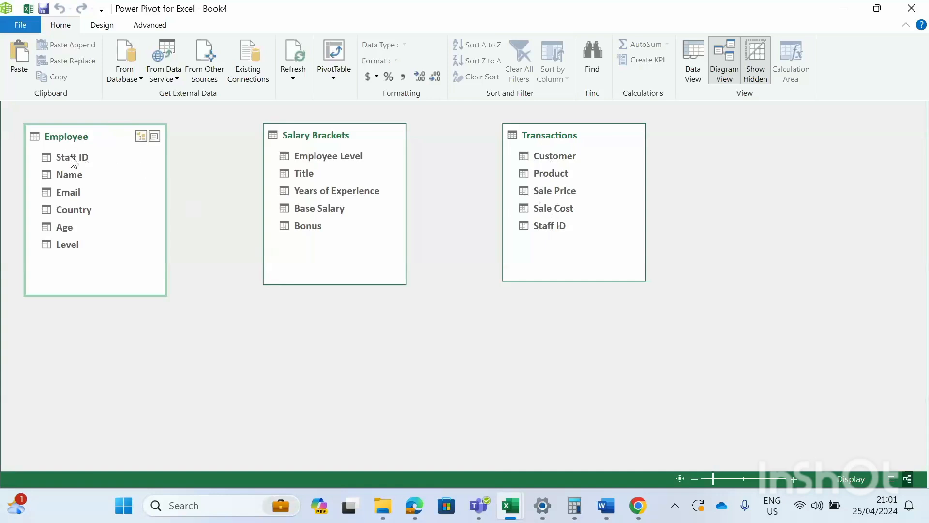
- Link Staff ID in Transactions to Staff ID in the Employee table
click(540, 229)
drag(537, 228, 508, 225)
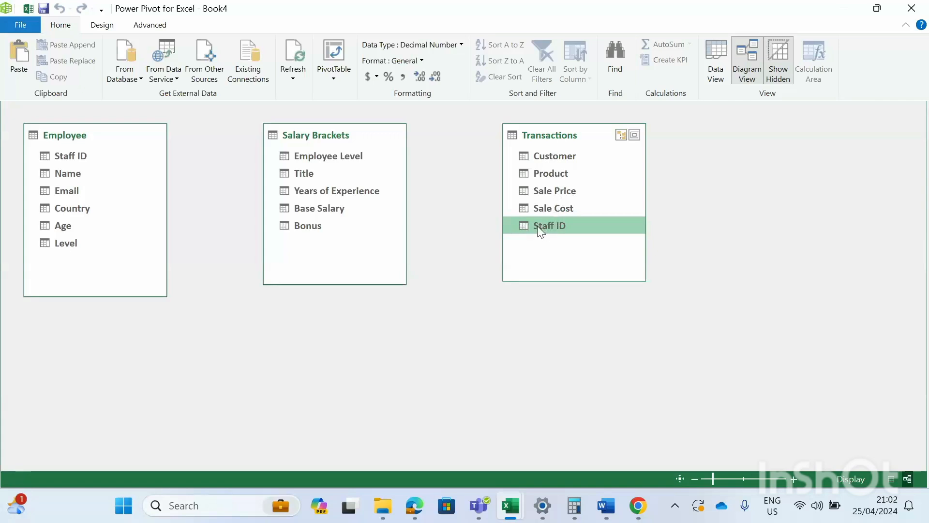
drag(538, 225, 132, 159)
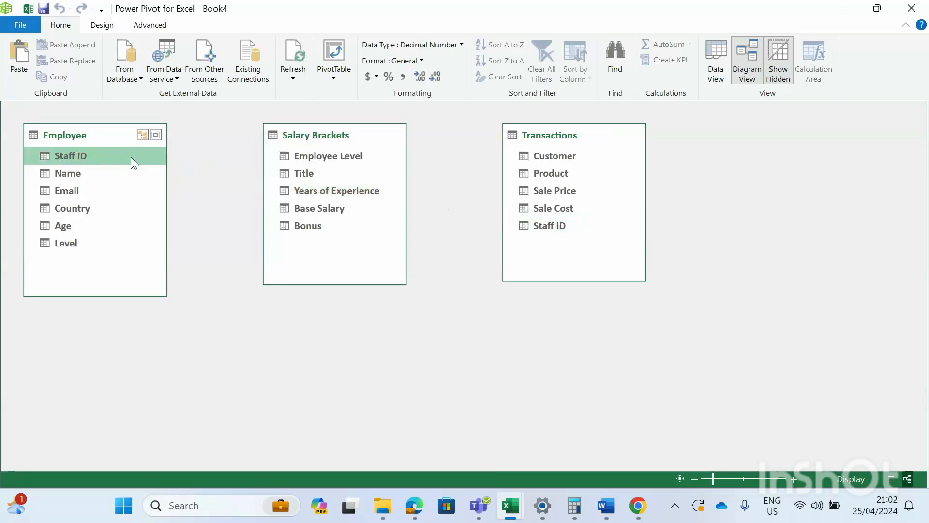
drag(541, 225, 86, 164)
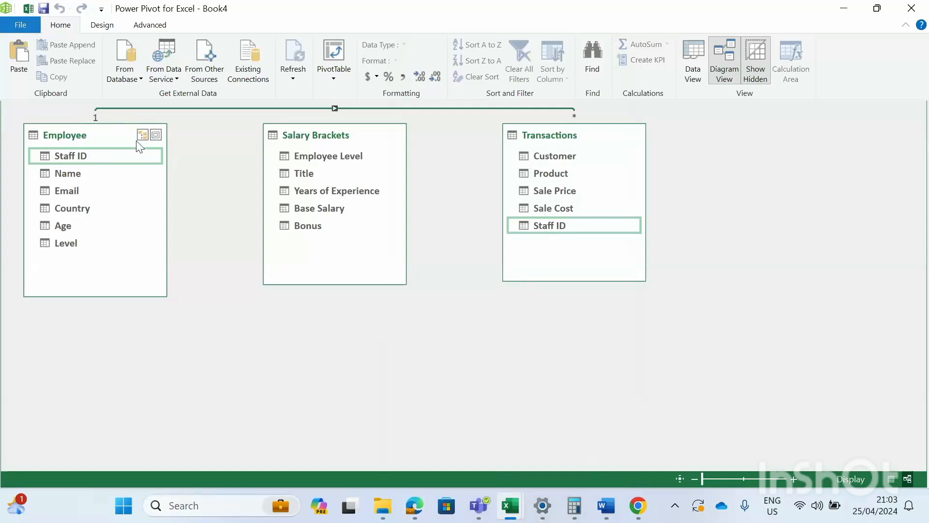
- Move the Employee table box lower and resize it in the diagram
drag(107, 125, 108, 150)
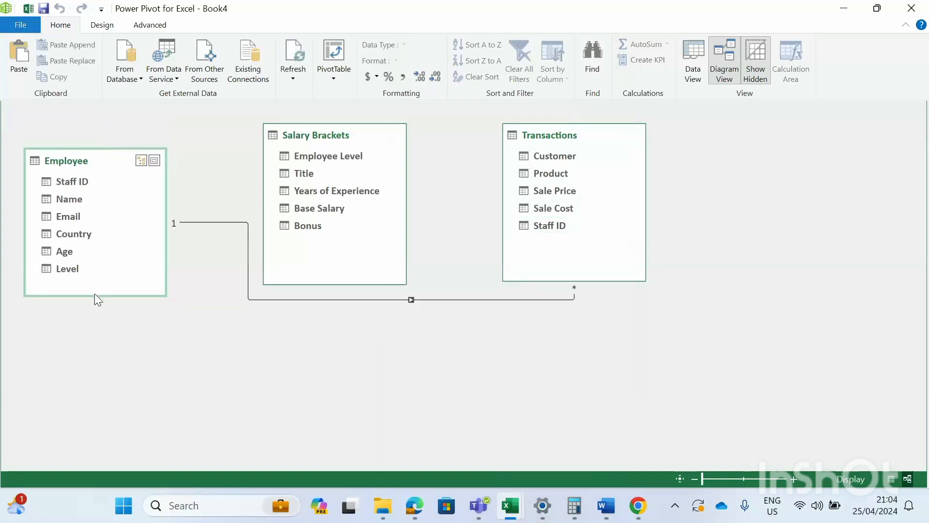
drag(94, 295, 87, 375)
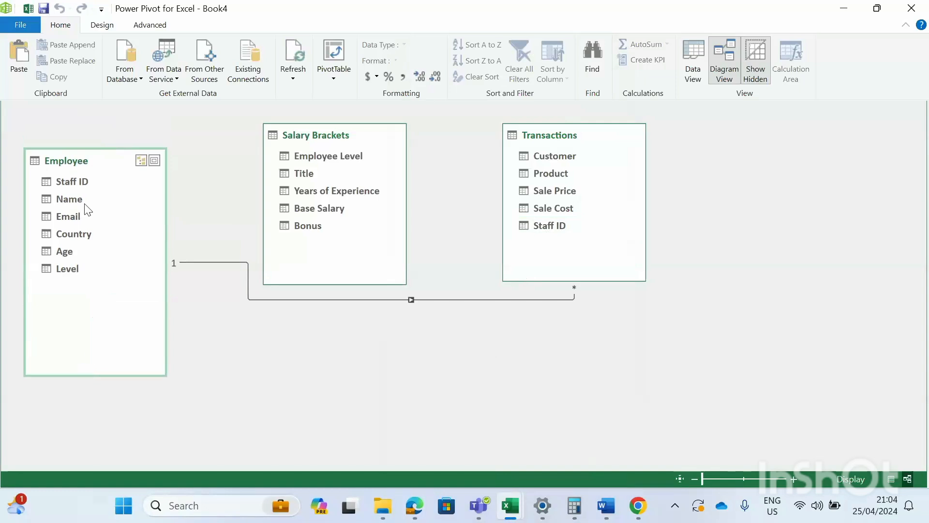
drag(89, 147, 103, 214)
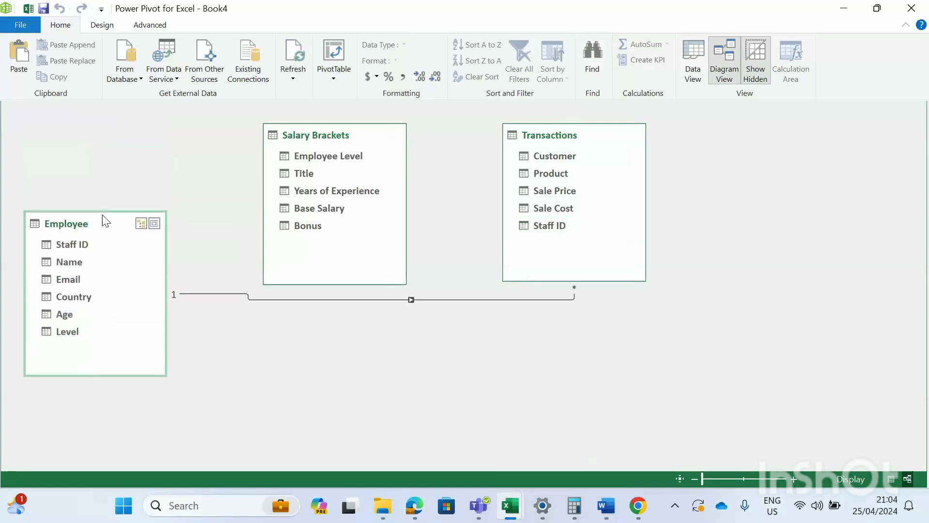
- Drag the Transactions table box's corner down so it shows more fields
drag(599, 286, 667, 416)
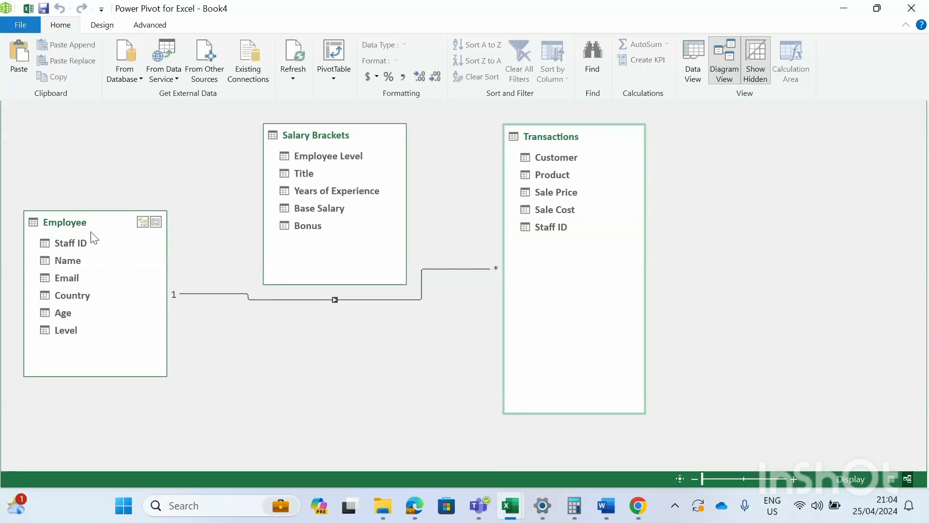
- Shorten the Employee and Transactions table boxes so they sit level and compact
drag(101, 206, 103, 104)
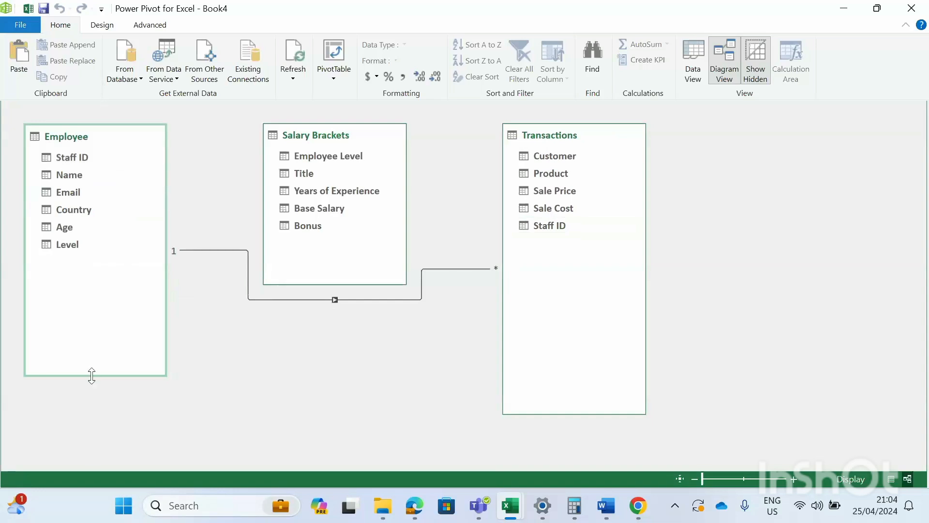
drag(92, 375, 95, 280)
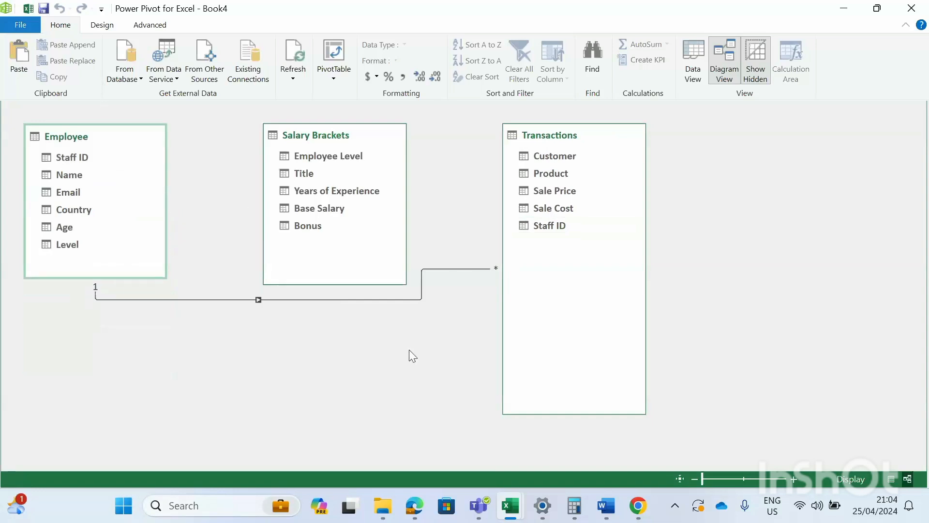
drag(547, 414, 552, 284)
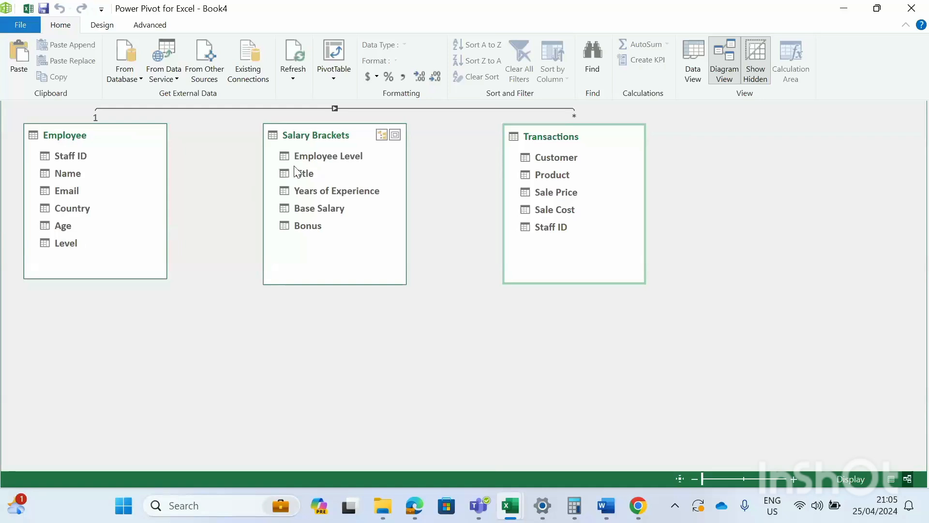
- Link Salary Brackets' Employee Level to Employee's Level, then resize the Salary Brackets box
click(316, 157)
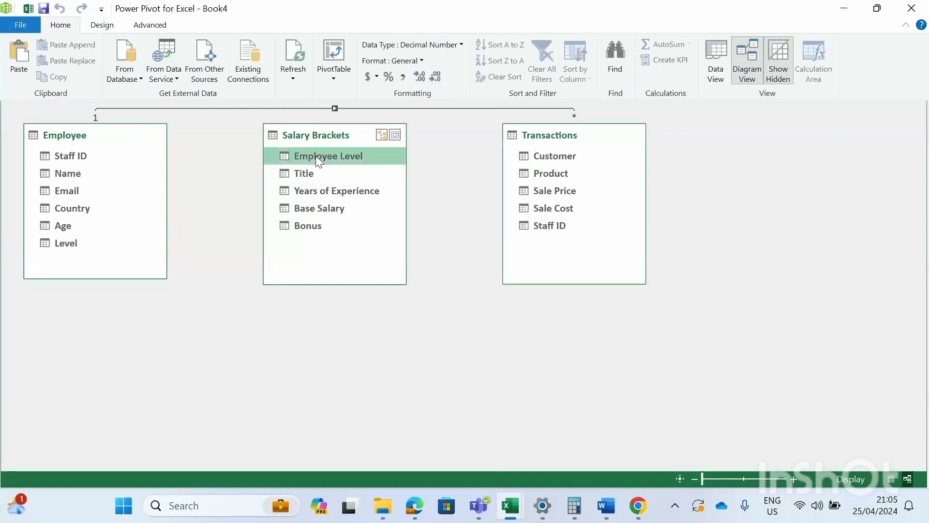
drag(315, 156, 62, 243)
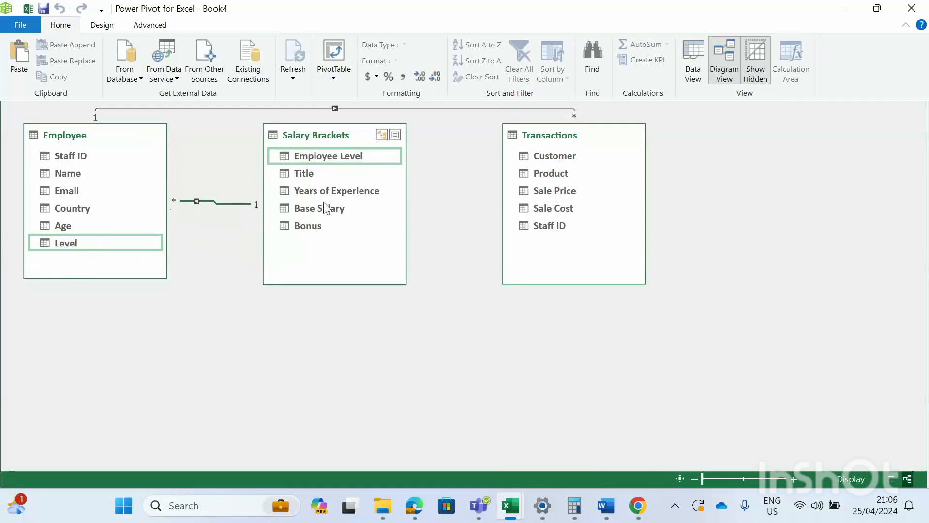
drag(406, 204, 457, 204)
drag(265, 203, 356, 205)
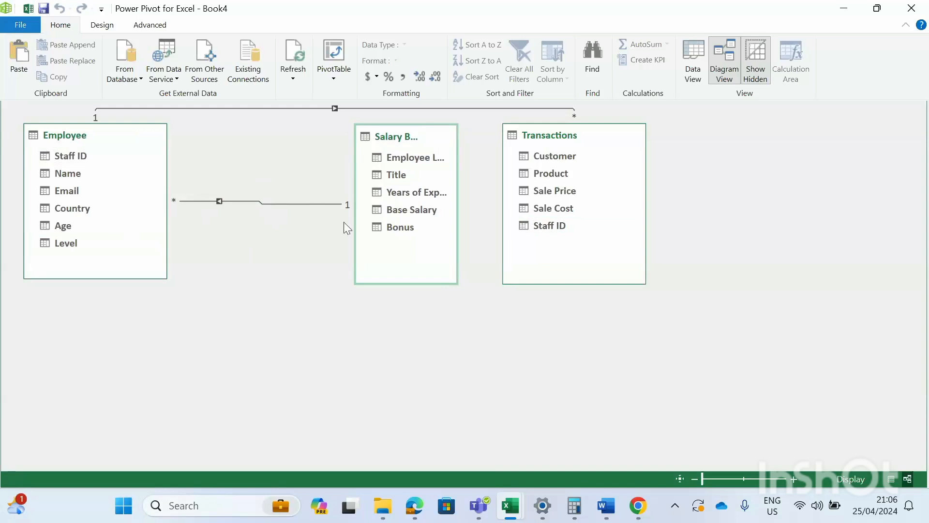
- Adjust the Salary Brackets box's left and right borders so every field name fits
drag(355, 192, 270, 180)
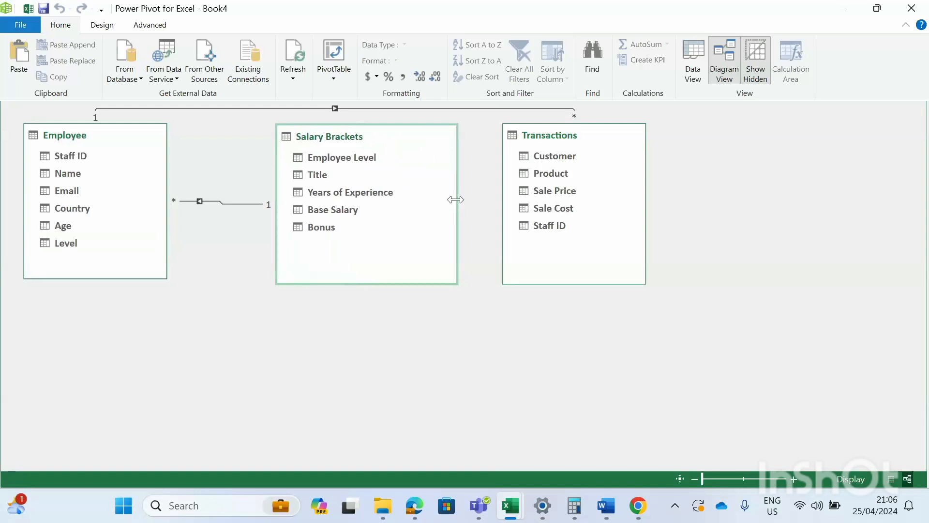
drag(456, 199, 420, 198)
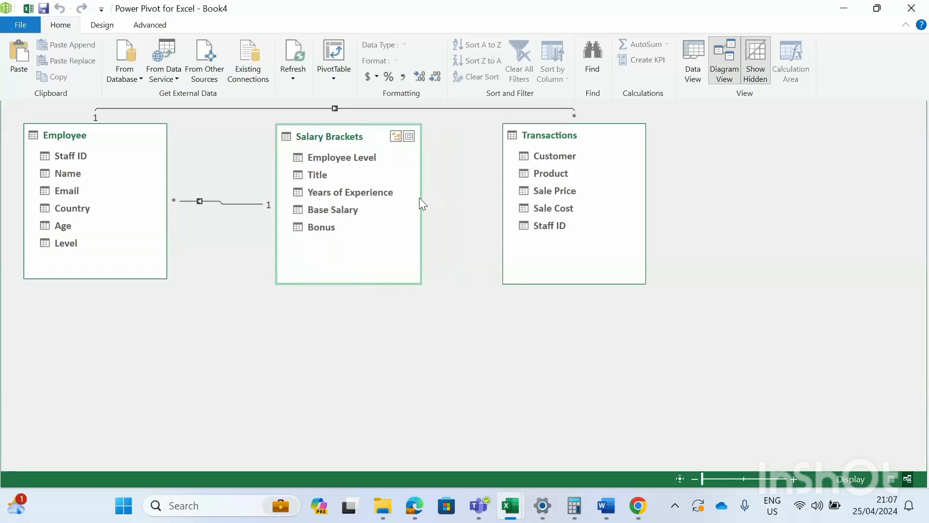
- Return to Data View and select the first Add Column cell in Transactions
click(694, 60)
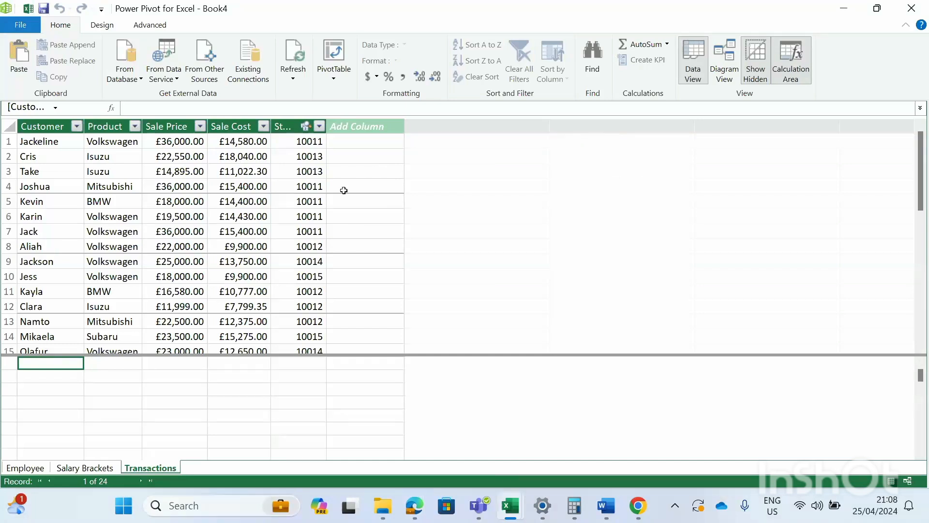
click(354, 142)
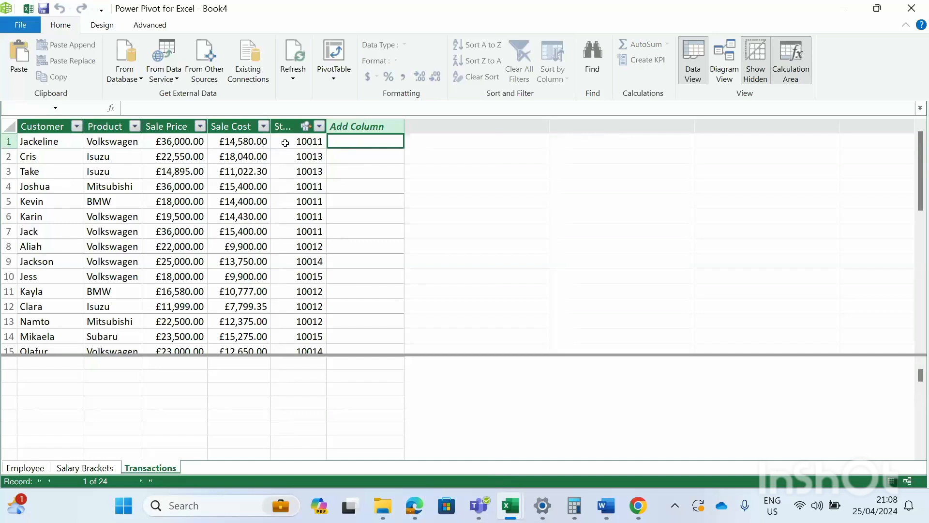
- Enter the formula =[Sale Price]-[Sale Cost] as a new calculated column
text(=)
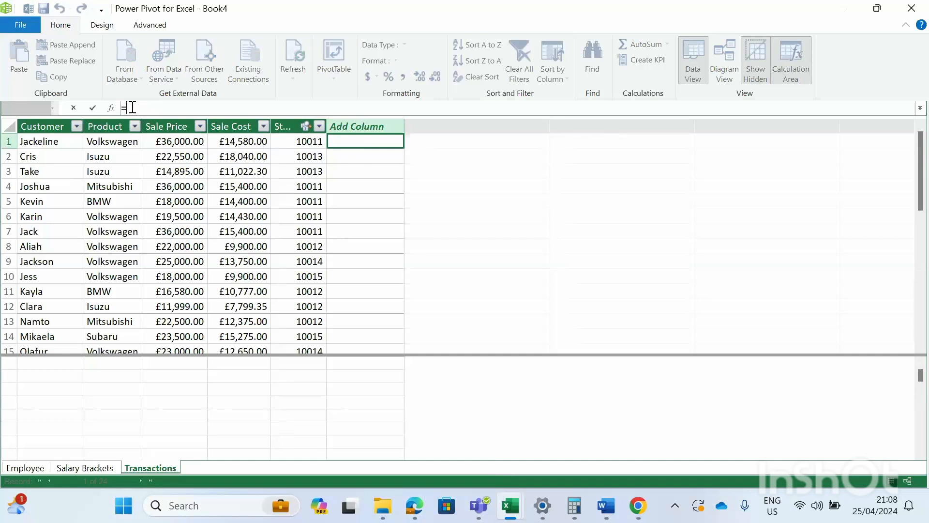
click(167, 144)
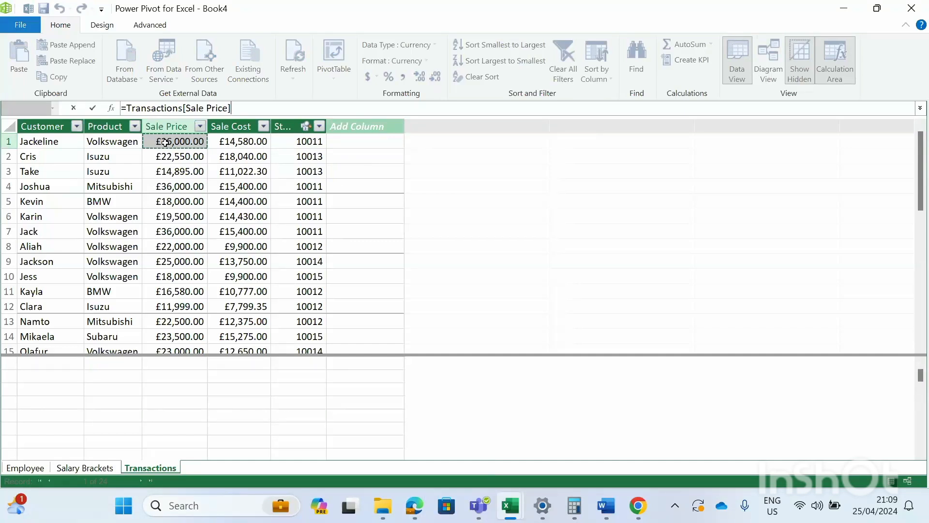
text(-)
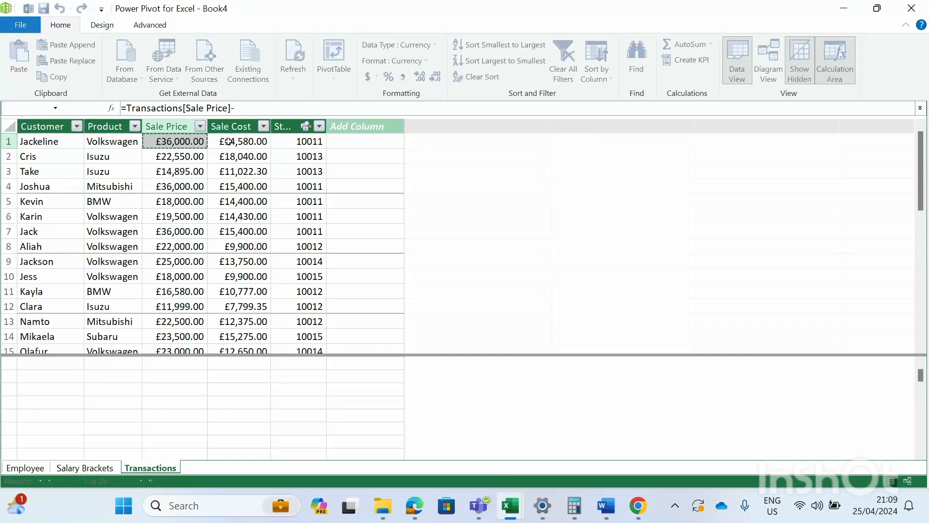
click(228, 141)
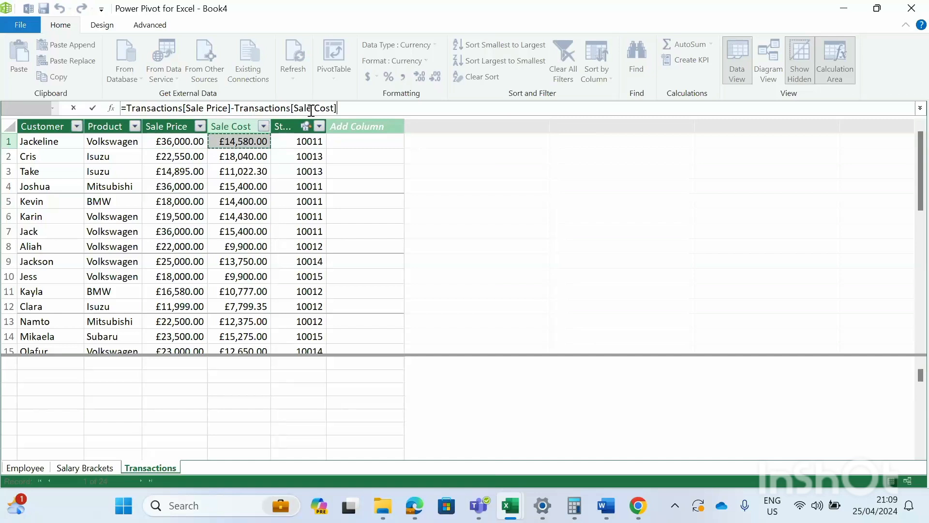
key(Return)
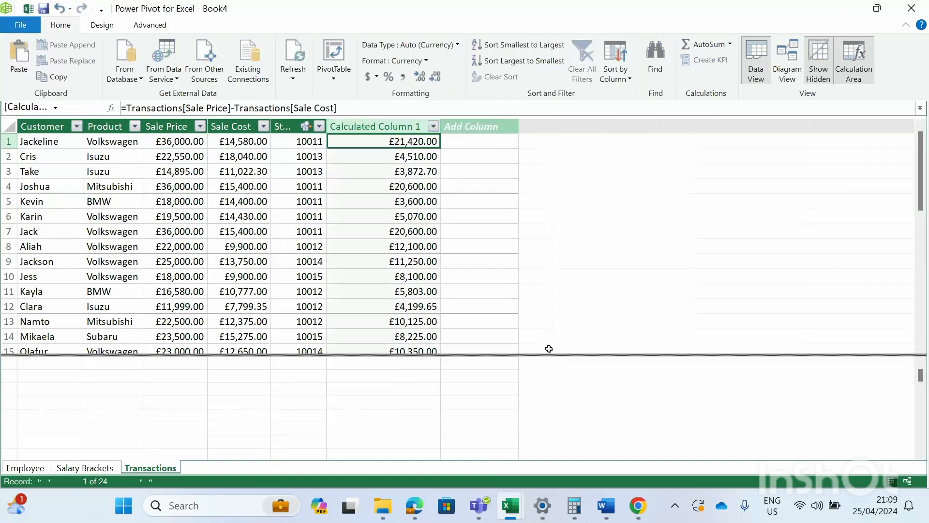
- Enlarge the data grid and scroll through the calculated profit values
drag(549, 354, 556, 433)
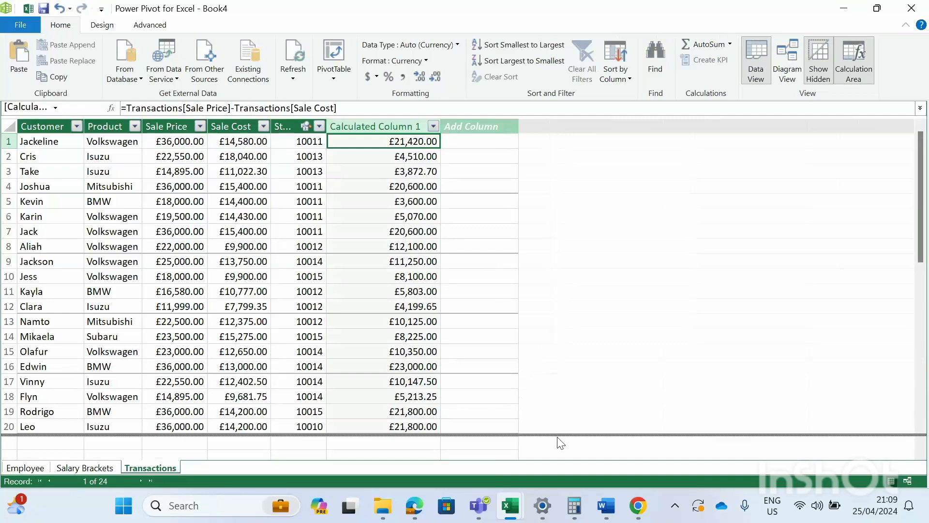
drag(556, 441, 557, 442)
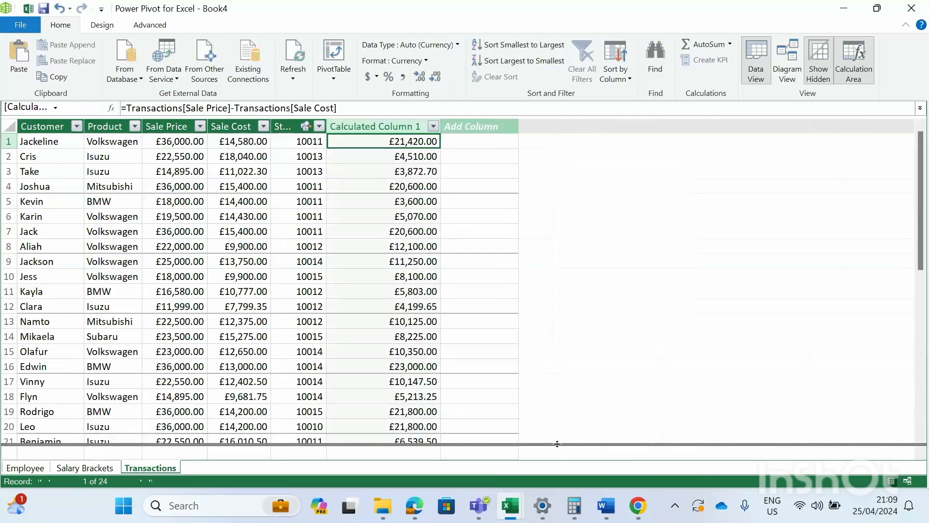
scroll(524, 322, down, 1)
scroll(524, 323, down, 7)
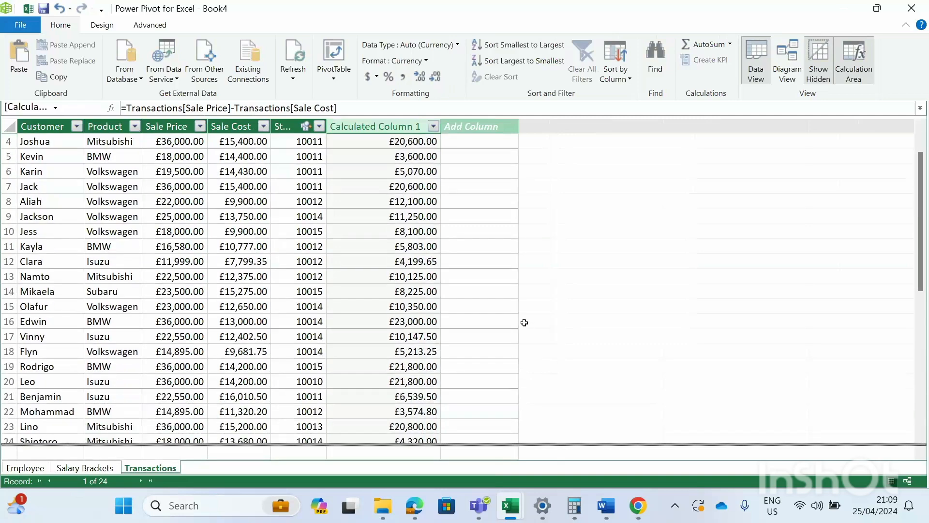
scroll(493, 320, up, 1)
scroll(492, 319, up, 7)
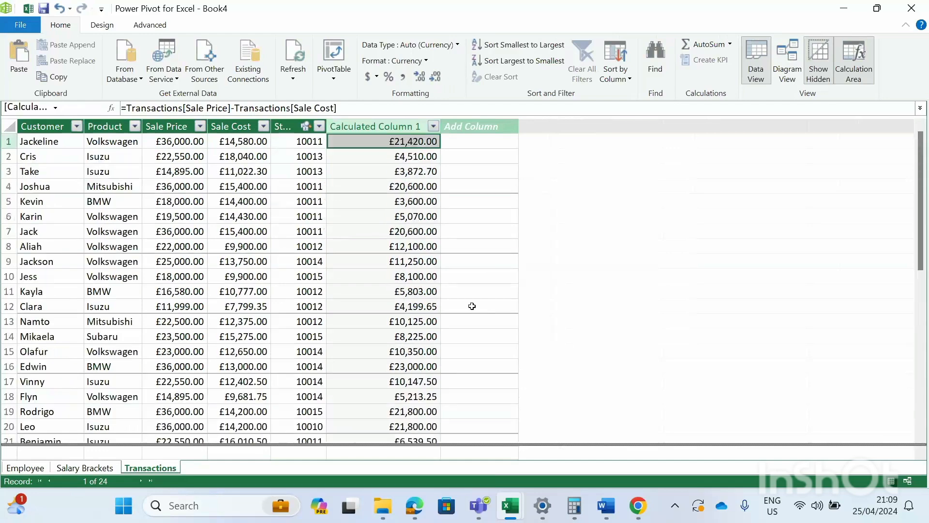
scroll(416, 265, down, 7)
scroll(416, 265, up, 7)
- Rename the Calculated Column 1 header to Profits
click(383, 125)
double_click(385, 125)
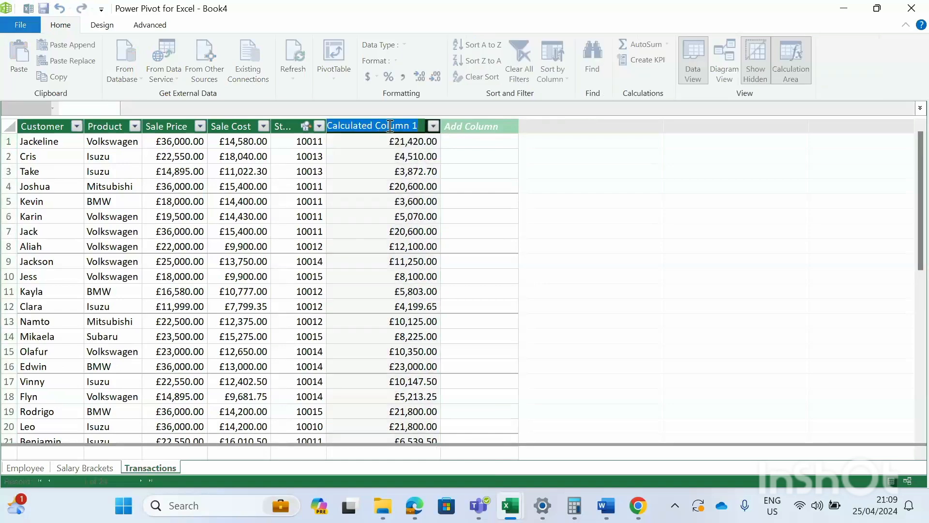
text(Profits)
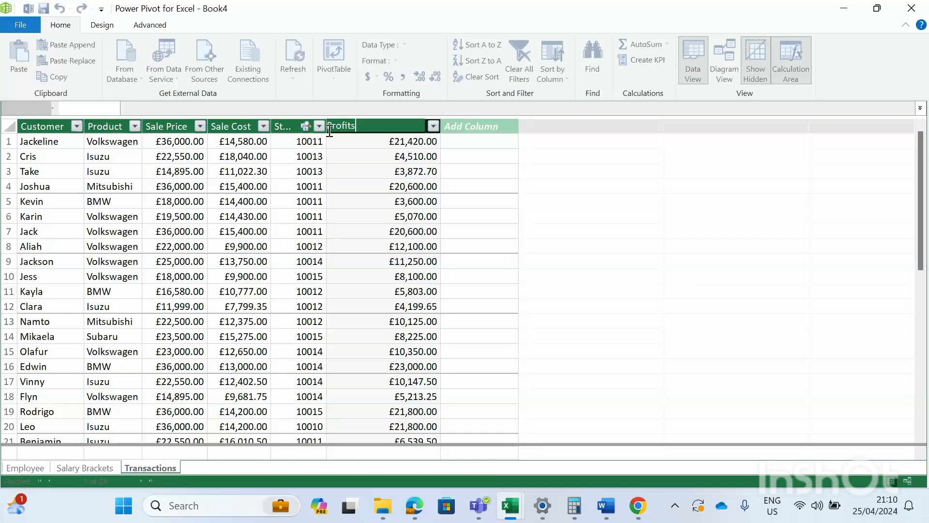
- Confirm the Profits name, check the Staff ID values, and select the first Add Column cell
key(Return)
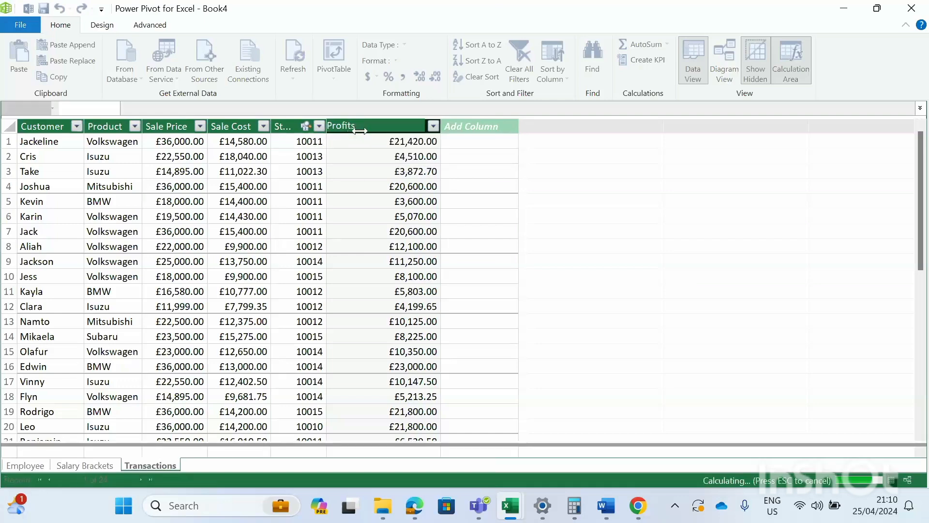
click(285, 128)
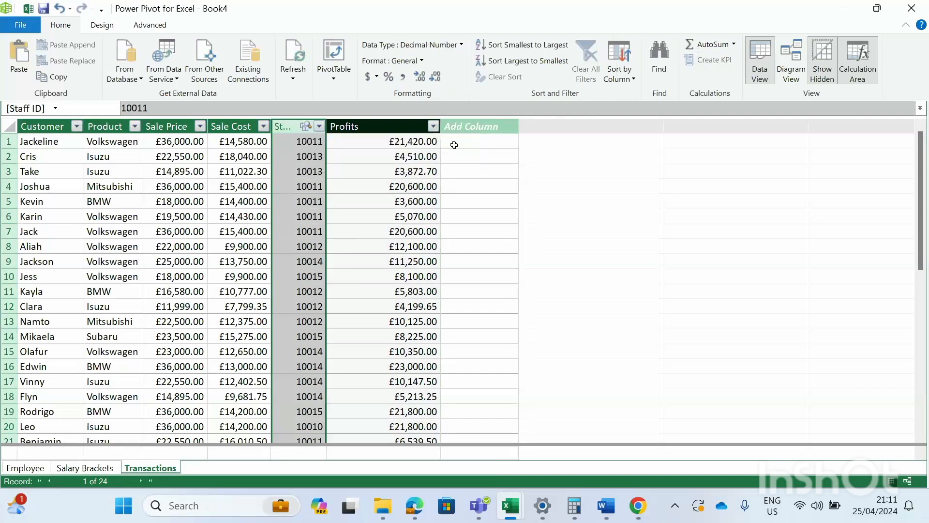
click(455, 145)
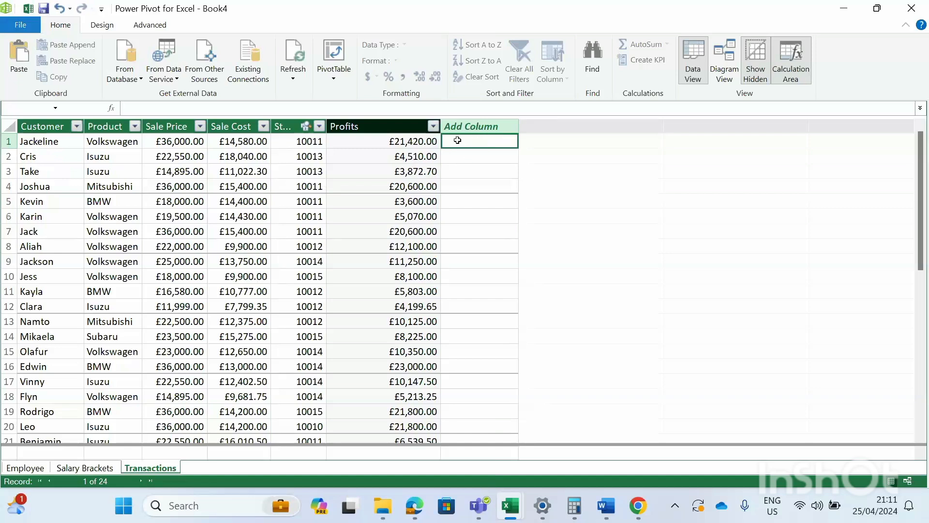
- Fill a new column with =RELATED(Employee[Name]) to show each sale's employee
text(=)
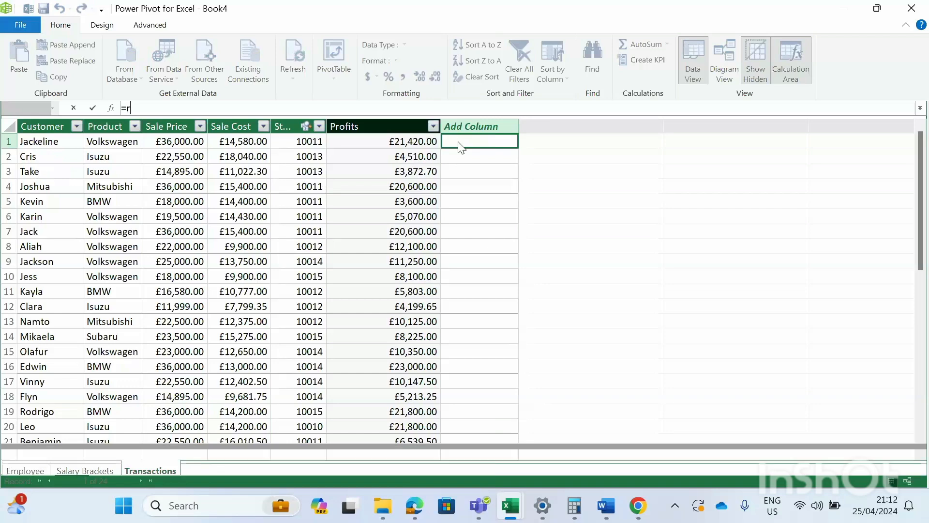
text(related)
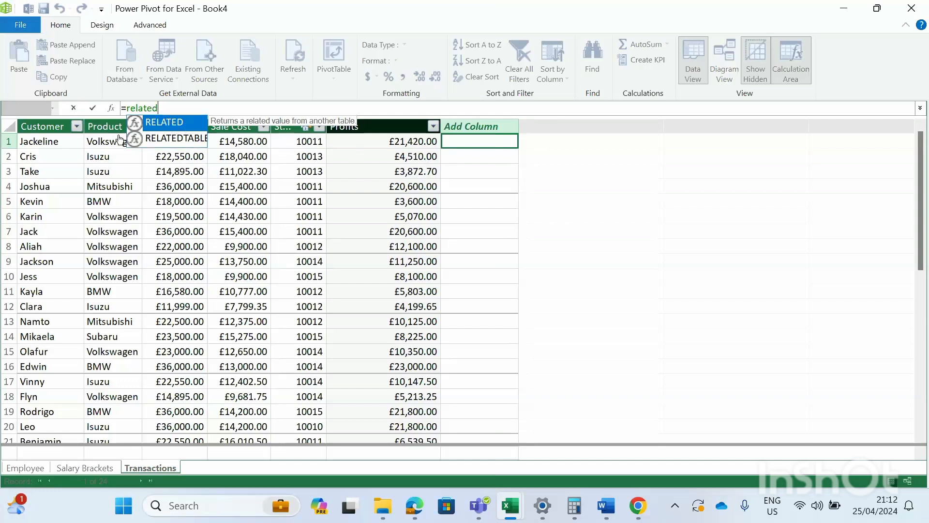
click(148, 107)
click(161, 111)
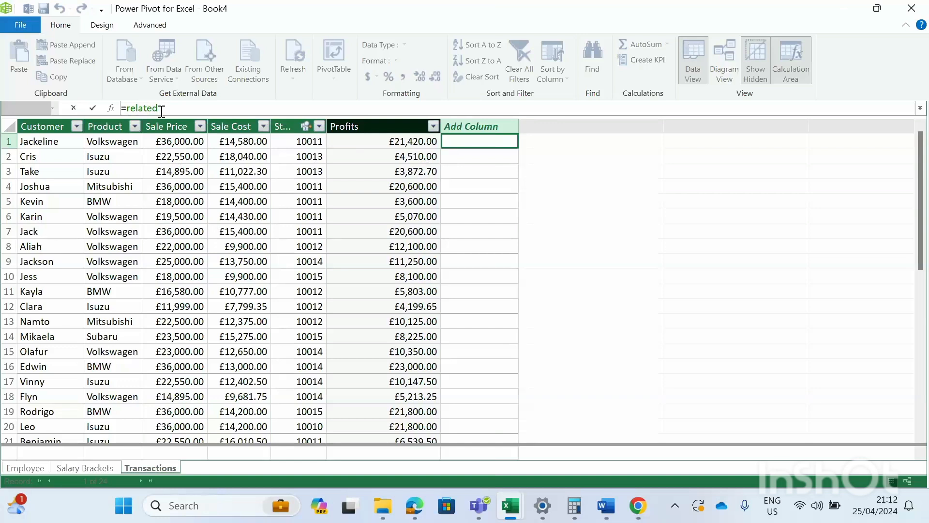
key(BackSpace)
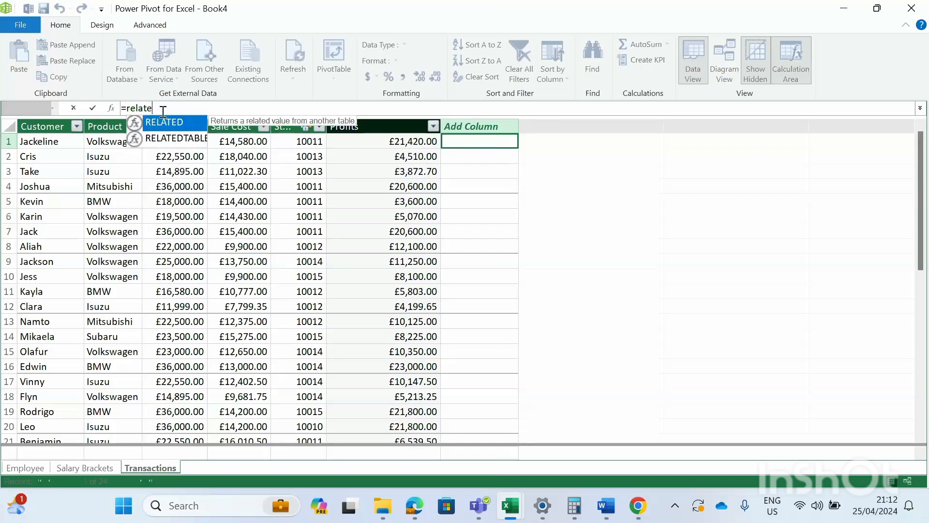
key(Tab)
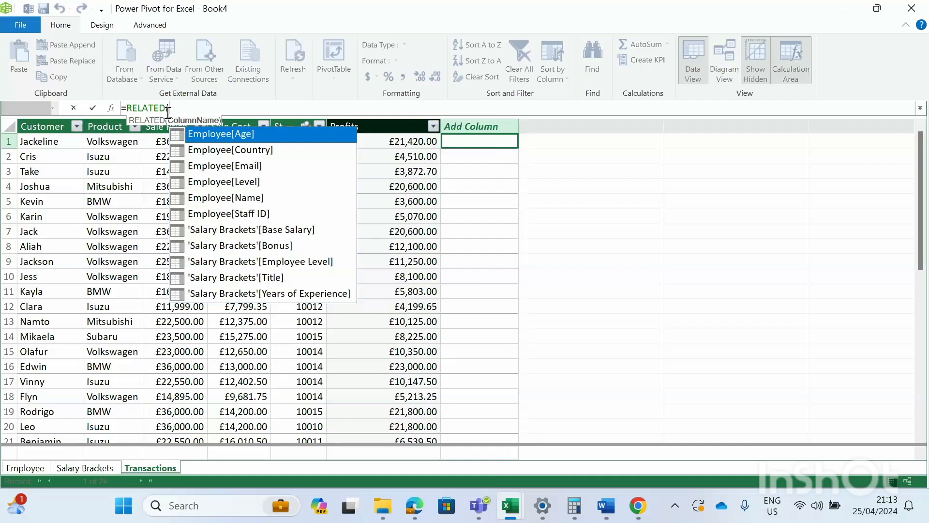
double_click(217, 198)
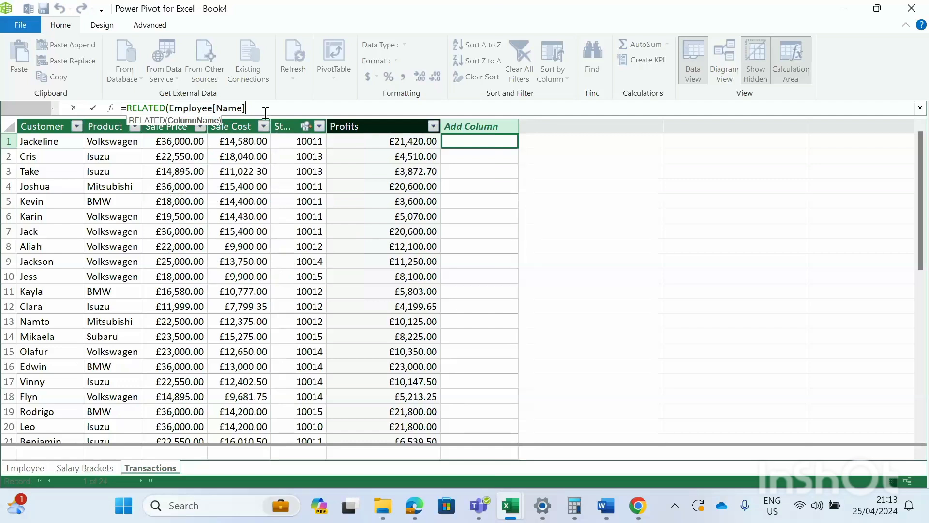
text())
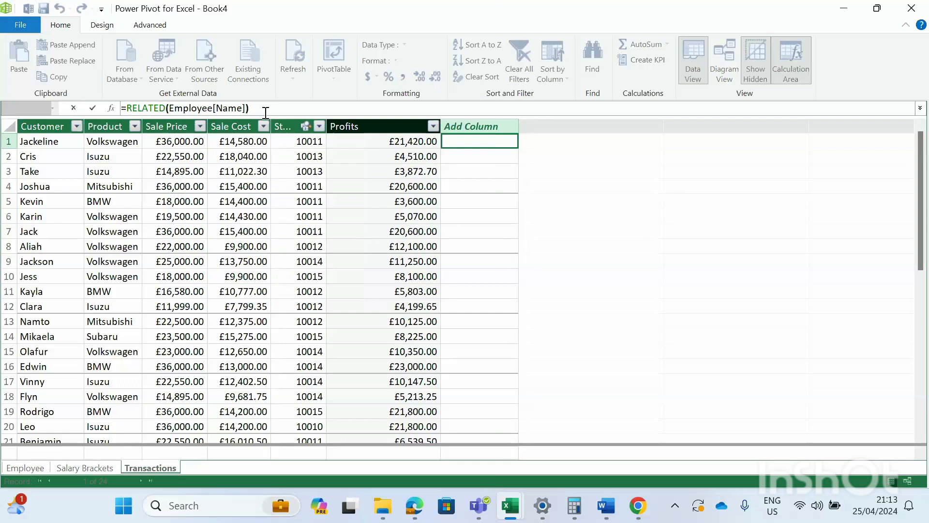
key(Return)
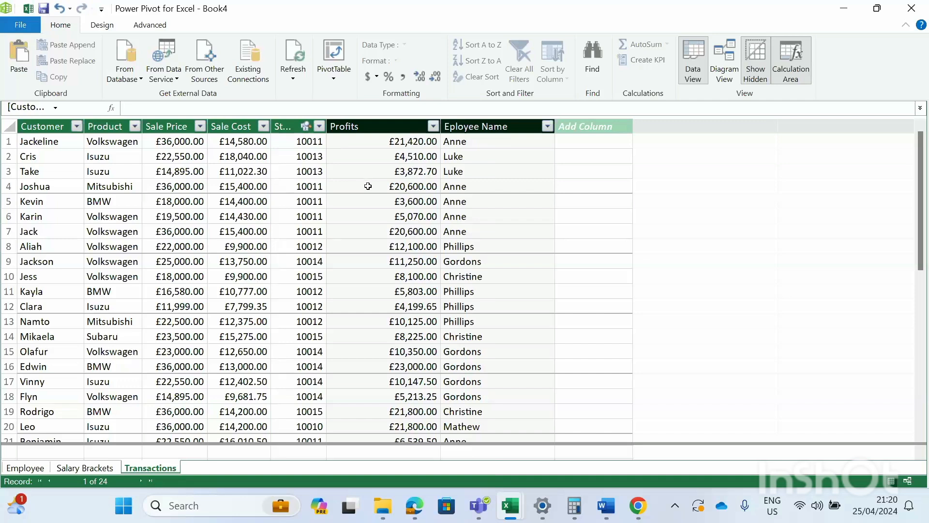
- Scroll down through the Transactions table rows with their employee names
scroll(368, 186, down, 1)
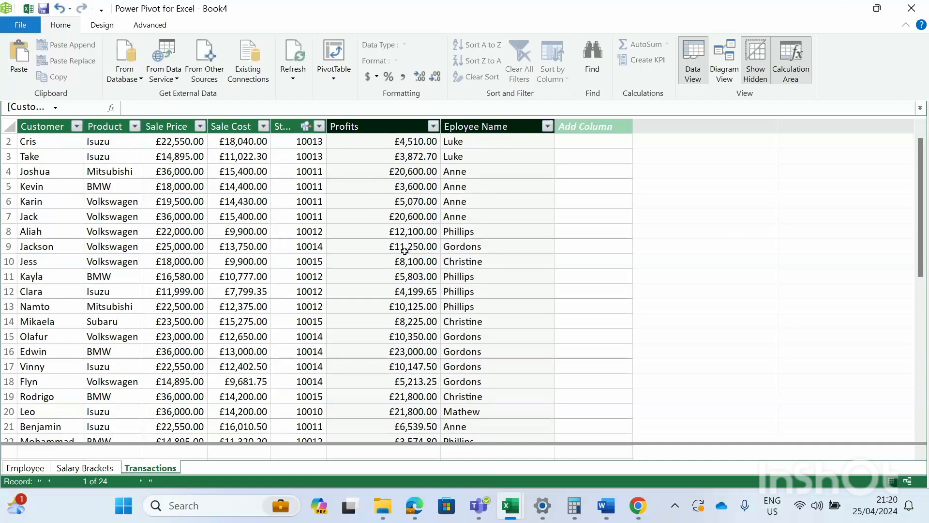
- Enlarge the Calculation Area below the Transactions table and select its first cell
drag(410, 443, 390, 393)
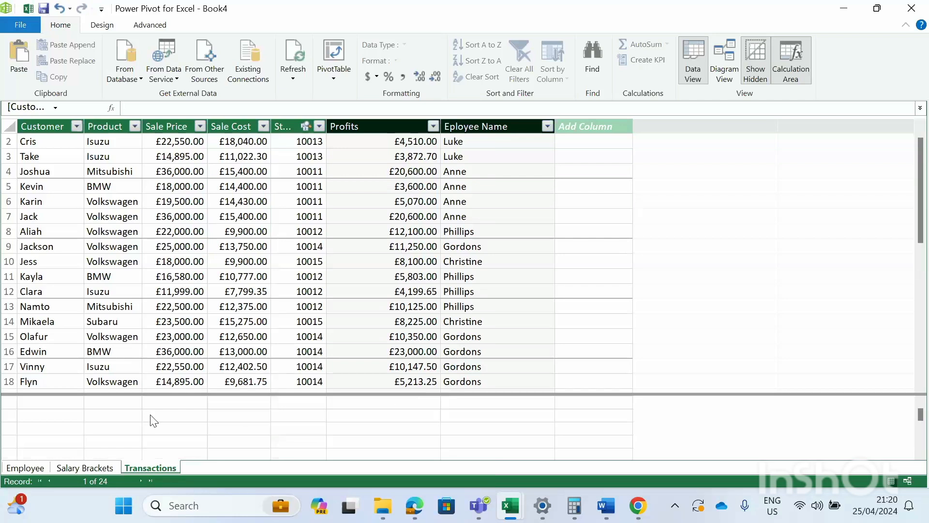
click(56, 417)
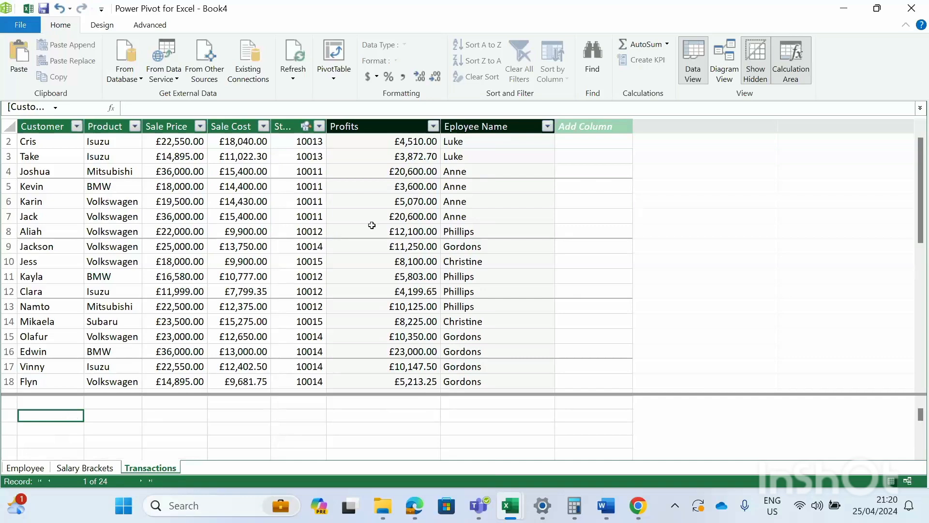
scroll(374, 218, up, 1)
scroll(377, 213, down, 5)
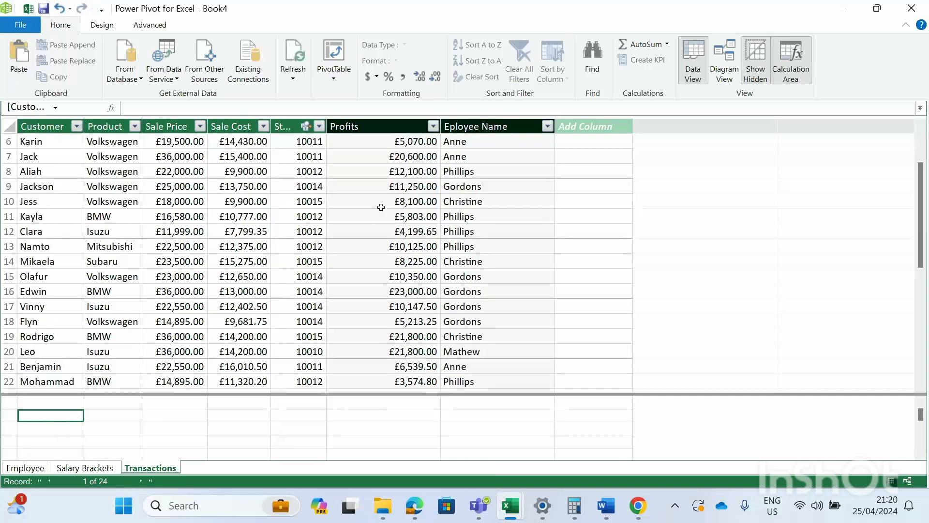
scroll(380, 210, down, 2)
scroll(378, 209, up, 5)
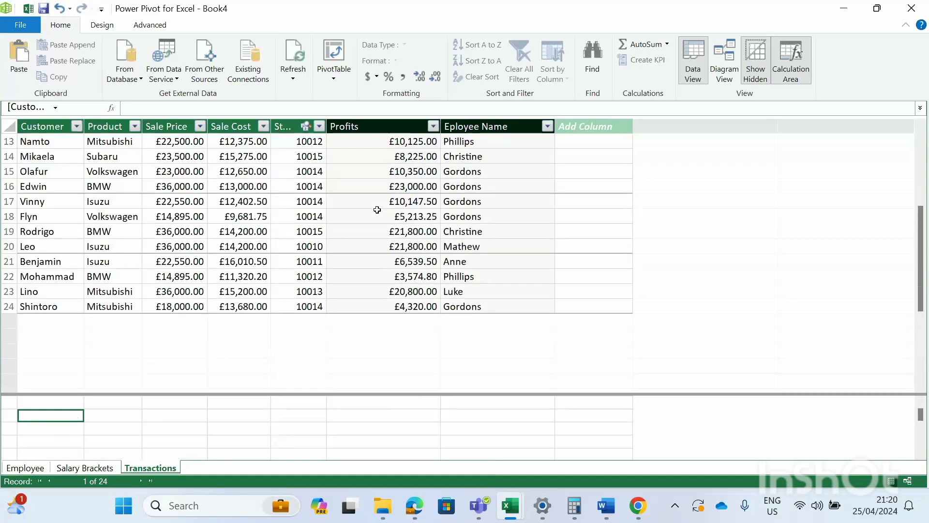
scroll(378, 209, up, 1)
scroll(378, 210, down, 3)
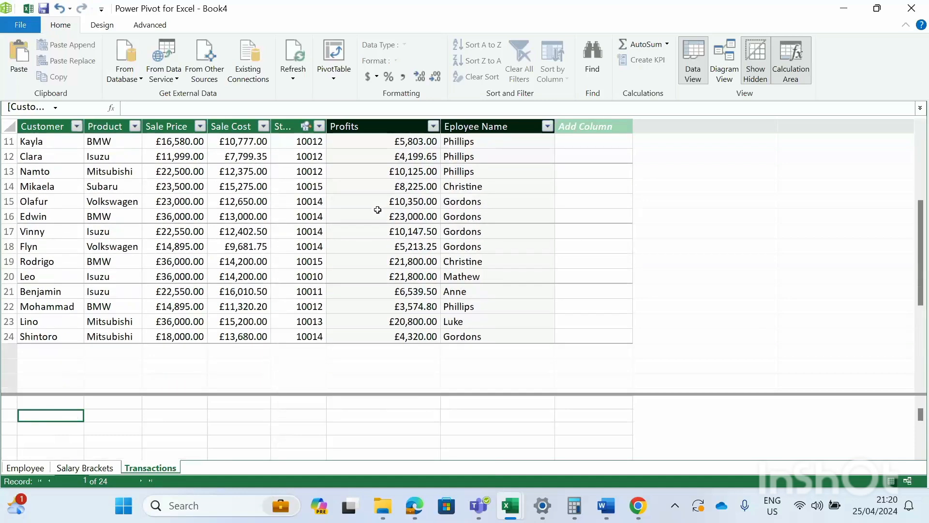
scroll(377, 210, up, 1)
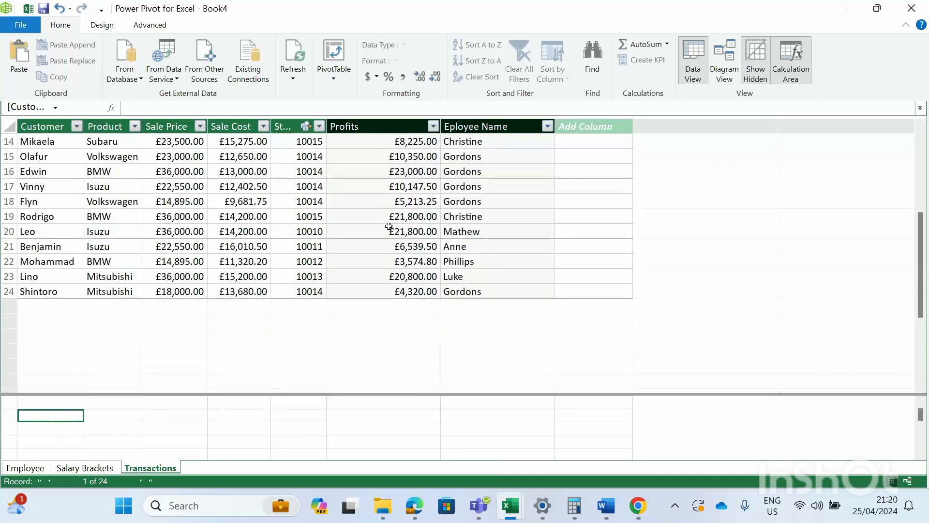
scroll(392, 227, up, 2)
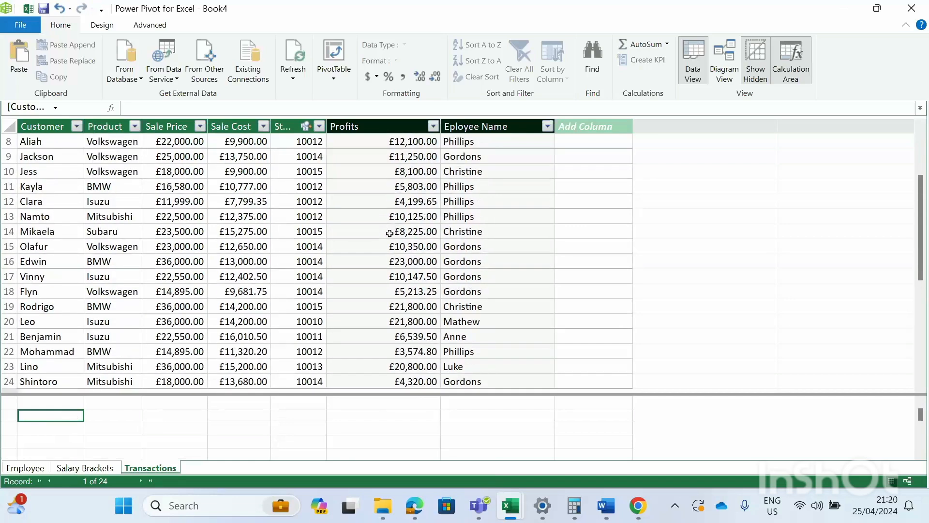
scroll(389, 230, up, 1)
scroll(385, 234, down, 2)
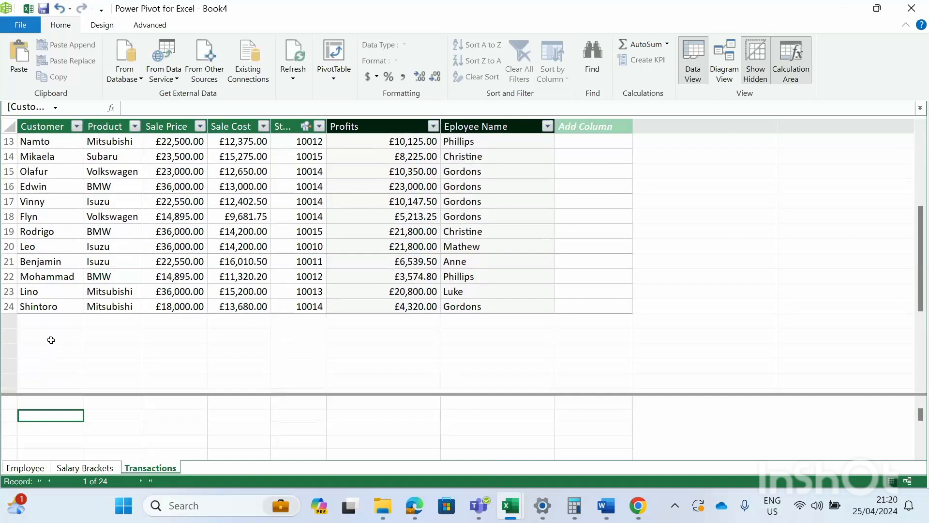
scroll(97, 334, up, 3)
scroll(97, 334, up, 2)
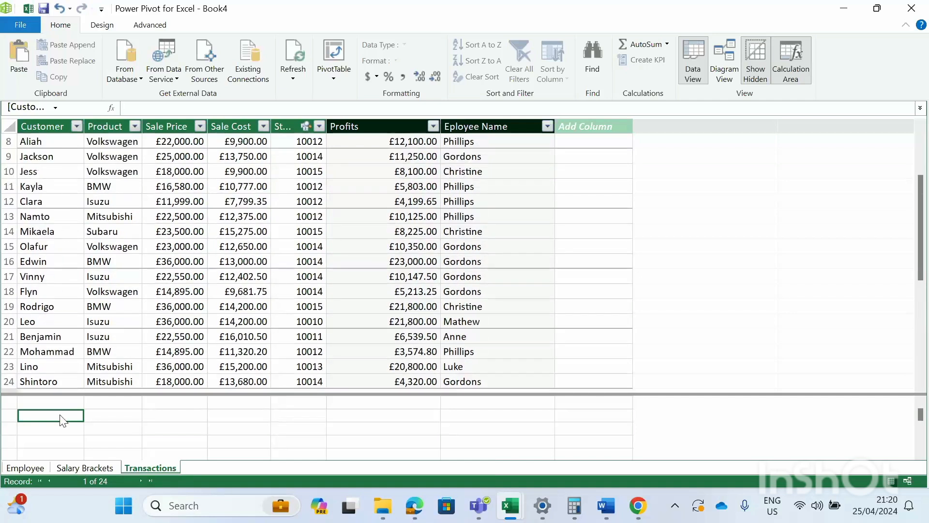
- Create the measure Measure 1:=SUM([Profits]) in the first calculation area cell
text(:)
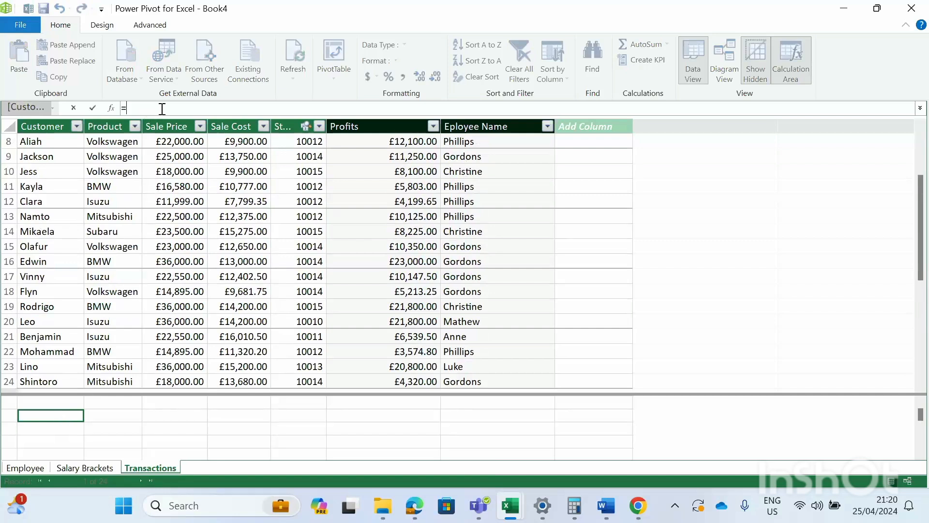
text(sum)
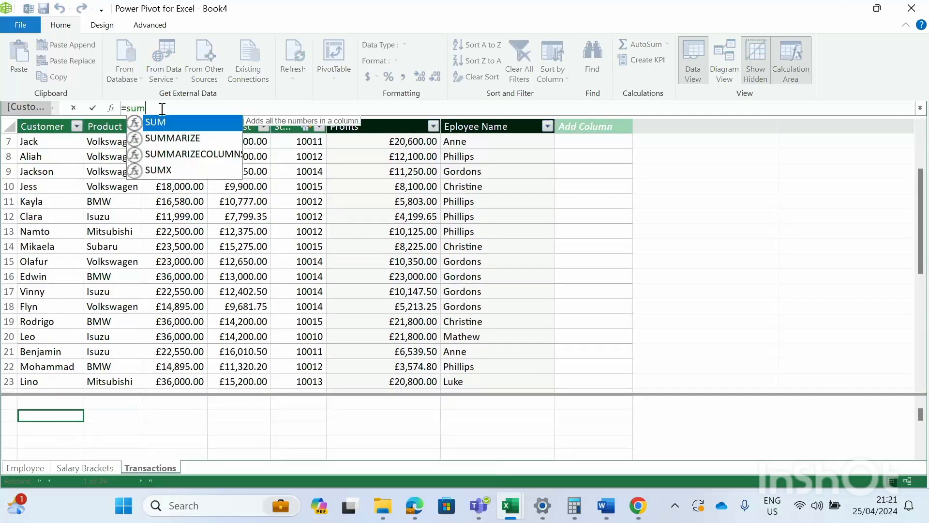
key(Tab)
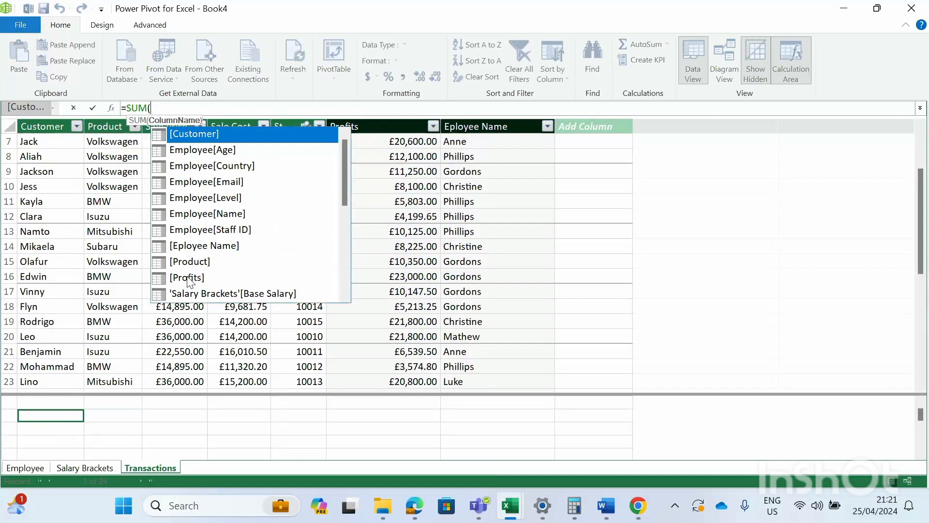
scroll(188, 282, down, 1)
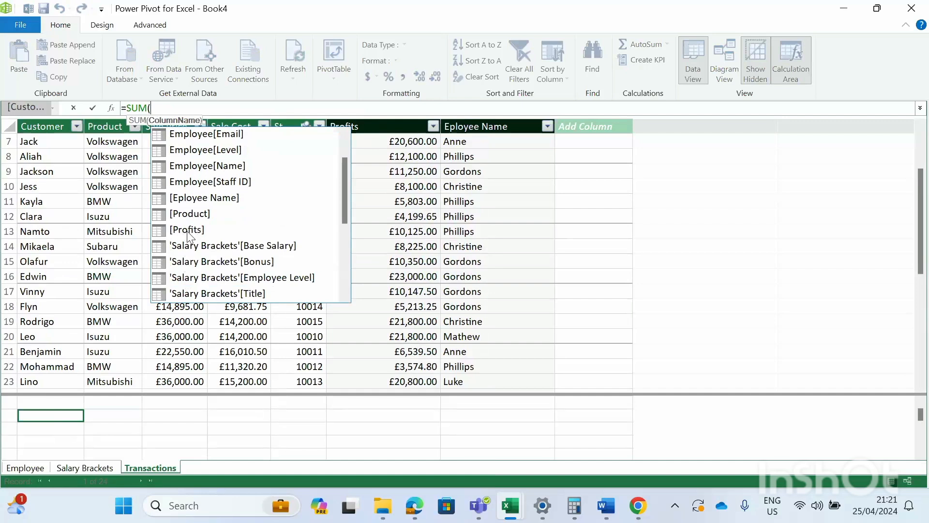
click(187, 231)
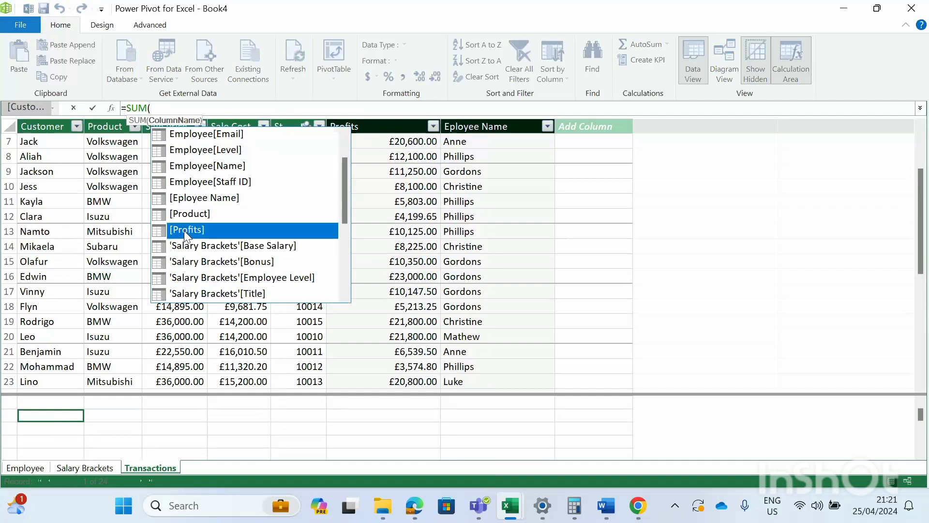
double_click(184, 231)
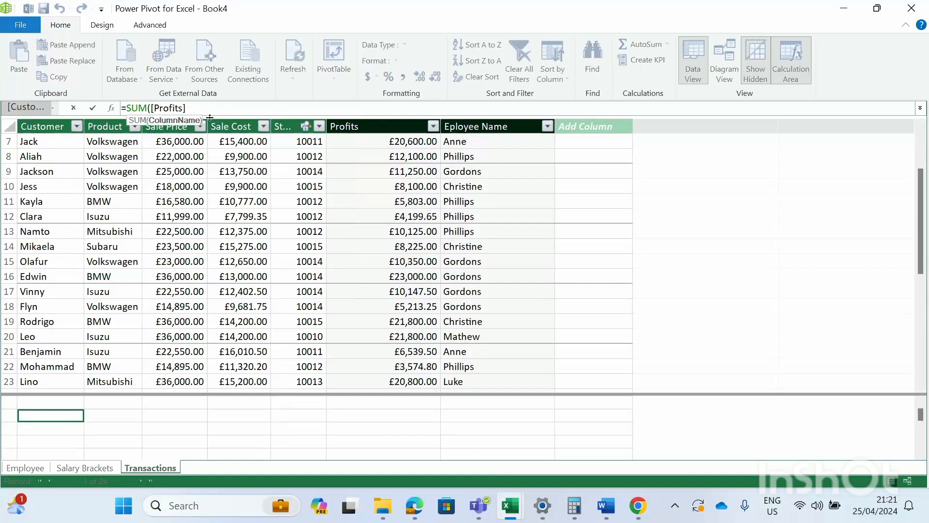
text())
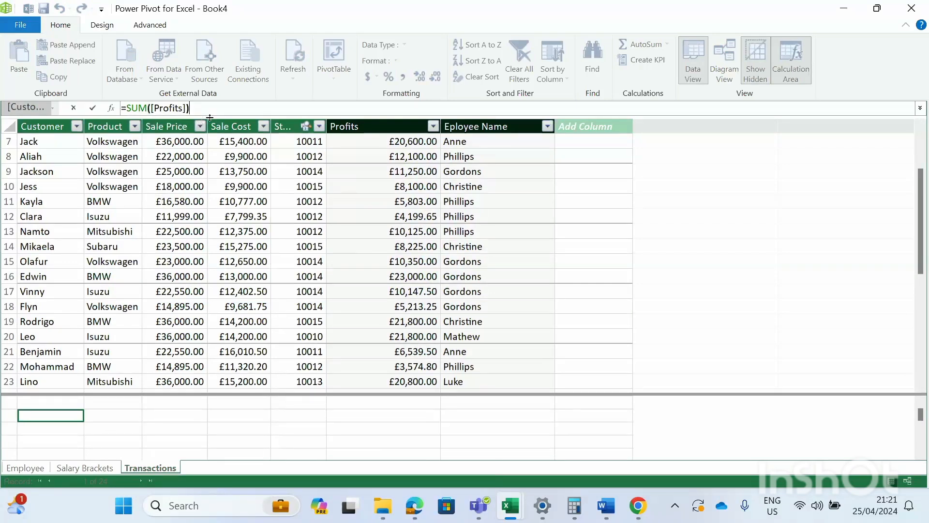
key(Return)
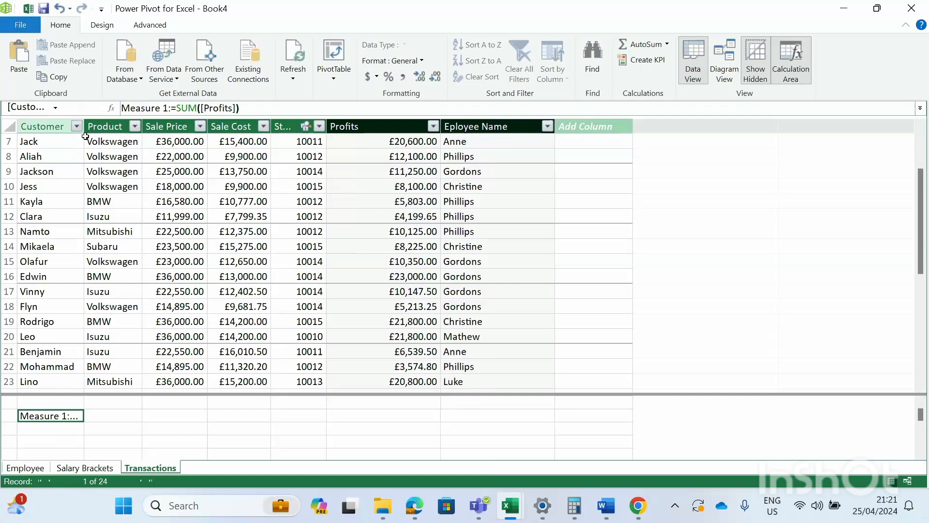
- Widen the Customer column and rename the measure to Total Profit, showing 267020.4
drag(82, 132, 128, 140)
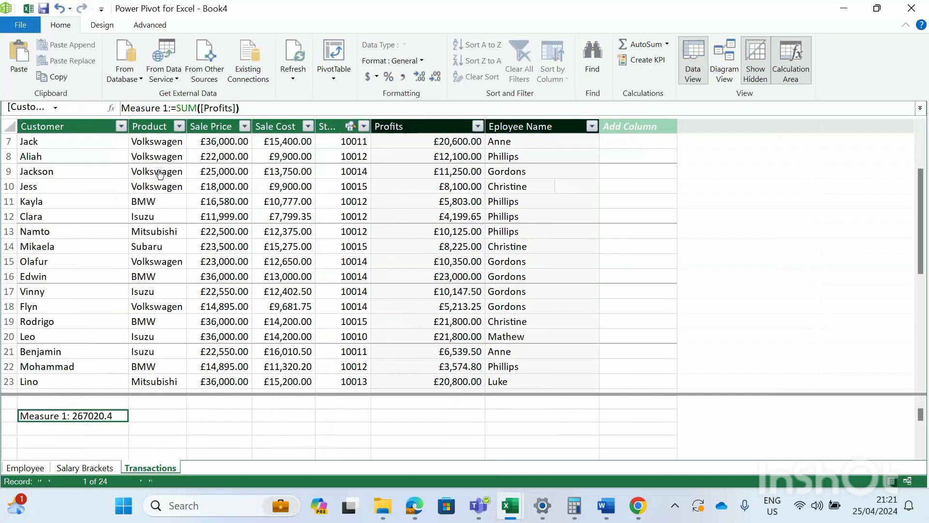
click(169, 108)
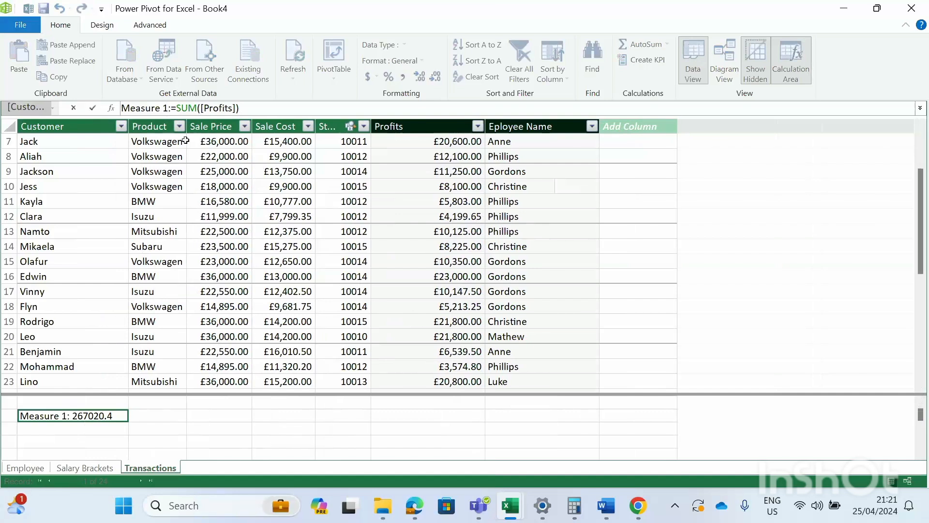
key(BackSpace)
key(BackSpace)
key(BackSpace)
key(BackSpace)
key(BackSpace)
key(BackSpace)
key(BackSpace)
key(BackSpace)
key(BackSpace)
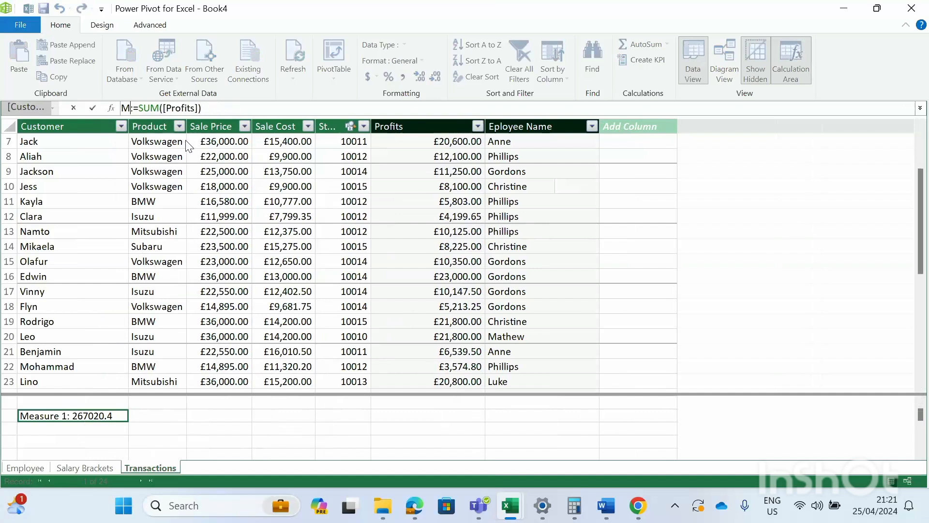
text(Total)
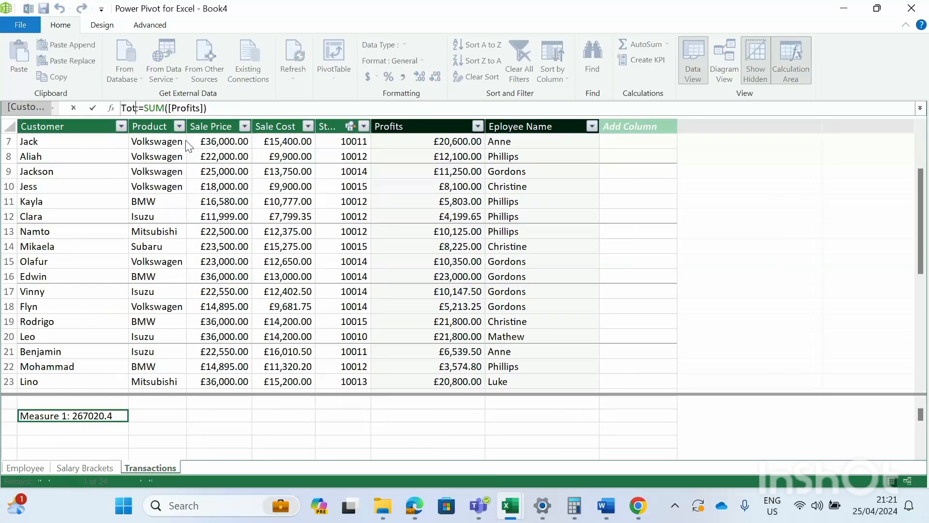
text( Pr)
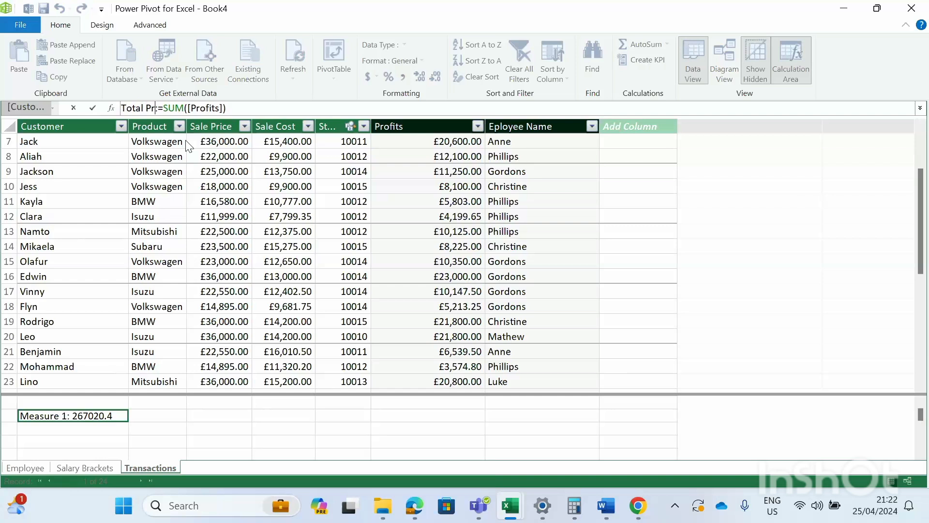
text(ofit)
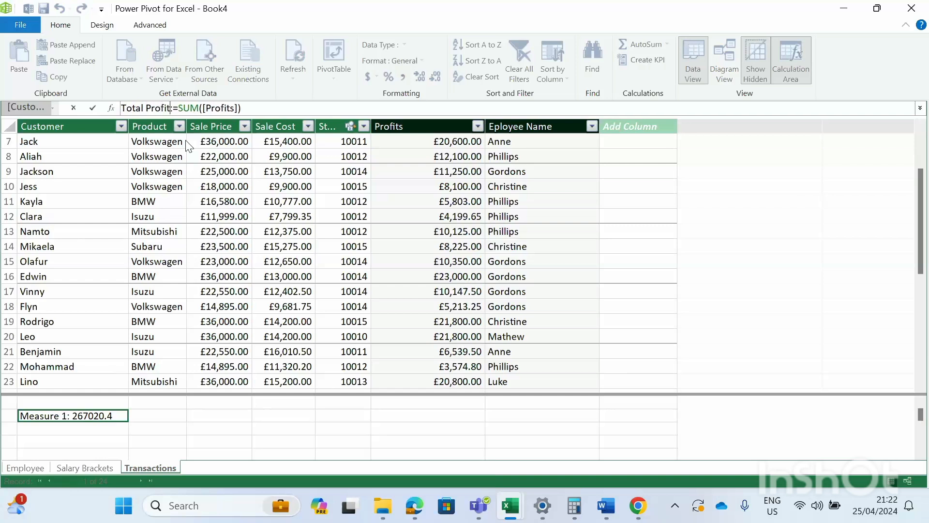
key(Return)
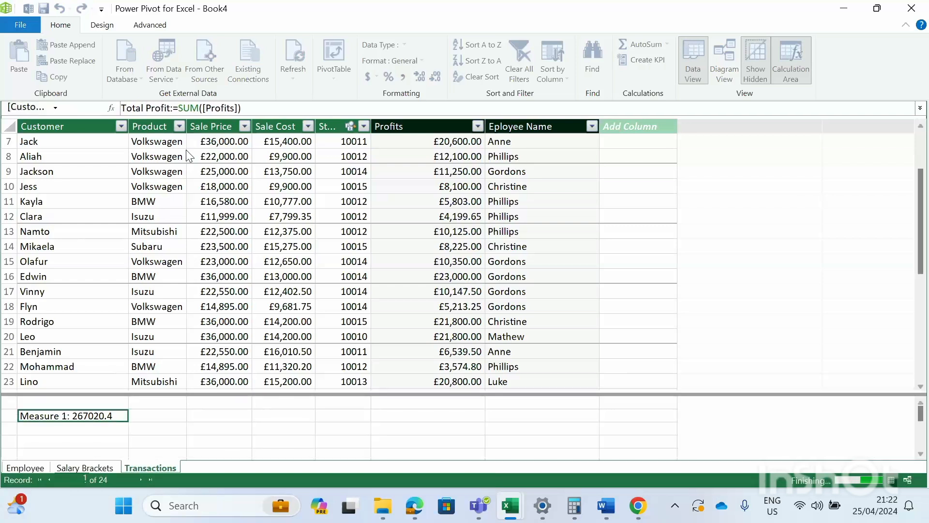
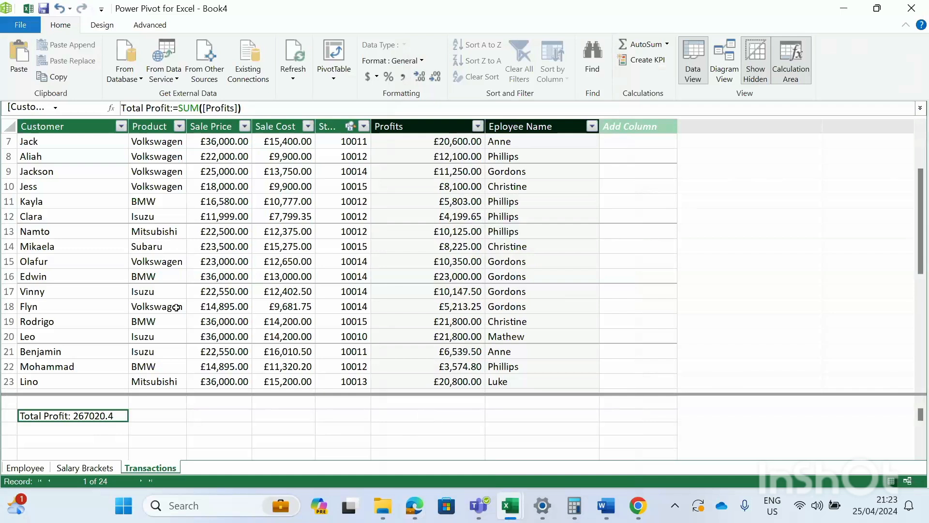
- Create a PivotTable from the Power Pivot data on the existing worksheet at 'Sheet1'!$A$1
click(278, 262)
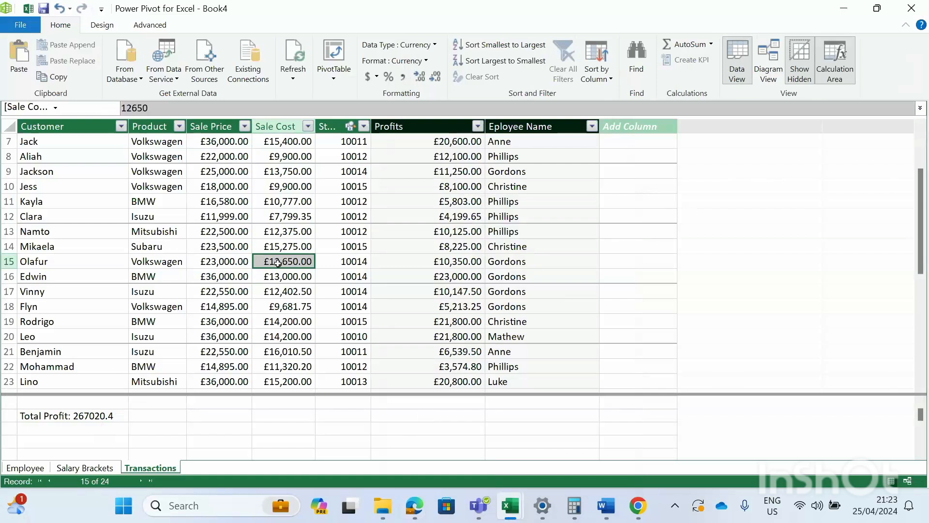
click(330, 55)
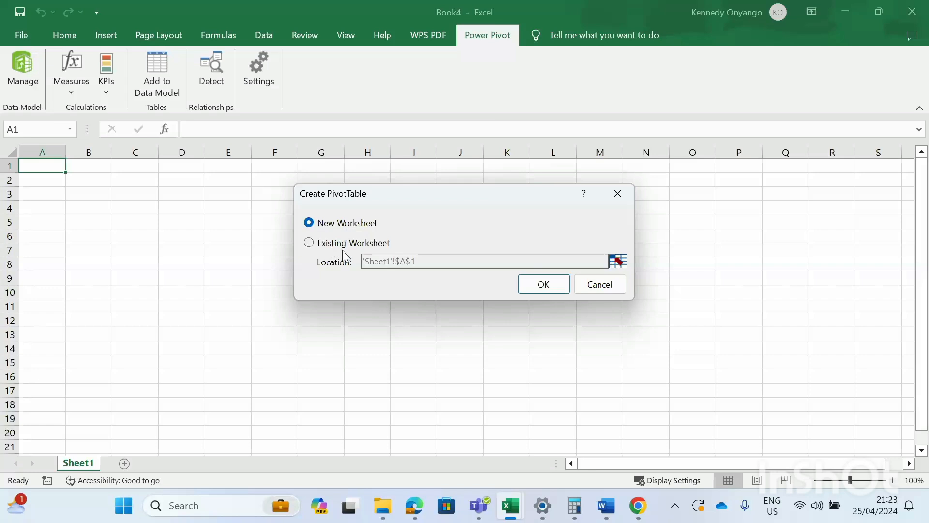
click(309, 244)
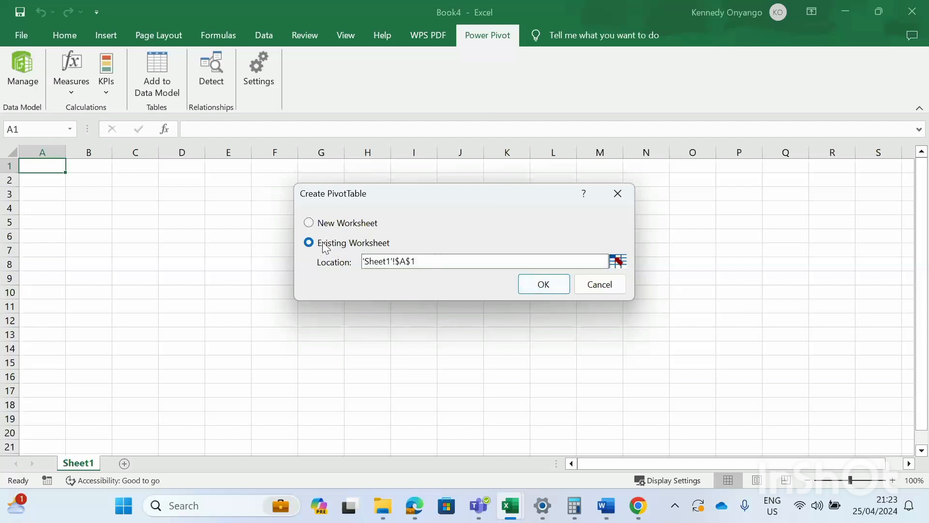
click(534, 284)
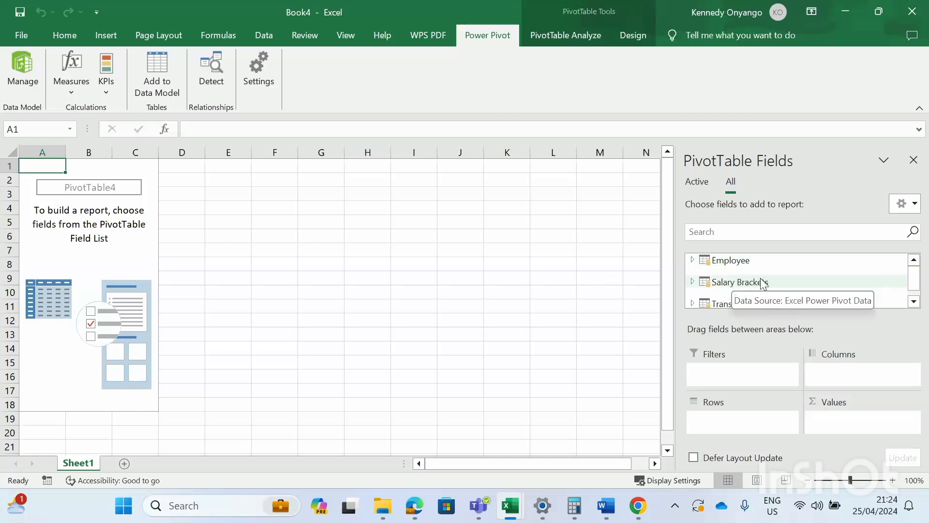
- Expand the Employee table in the field list to show Staff ID, Name, Email and Country
scroll(726, 288, down, 1)
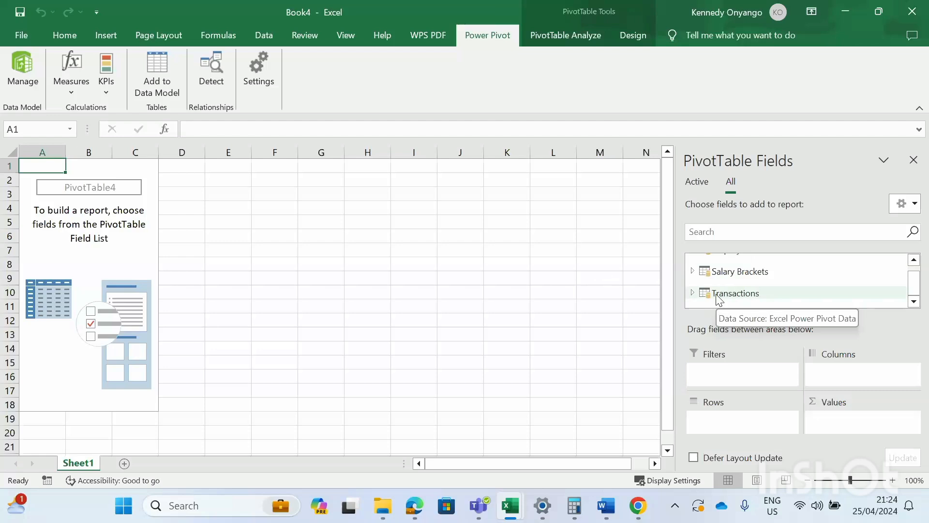
scroll(718, 276, up, 1)
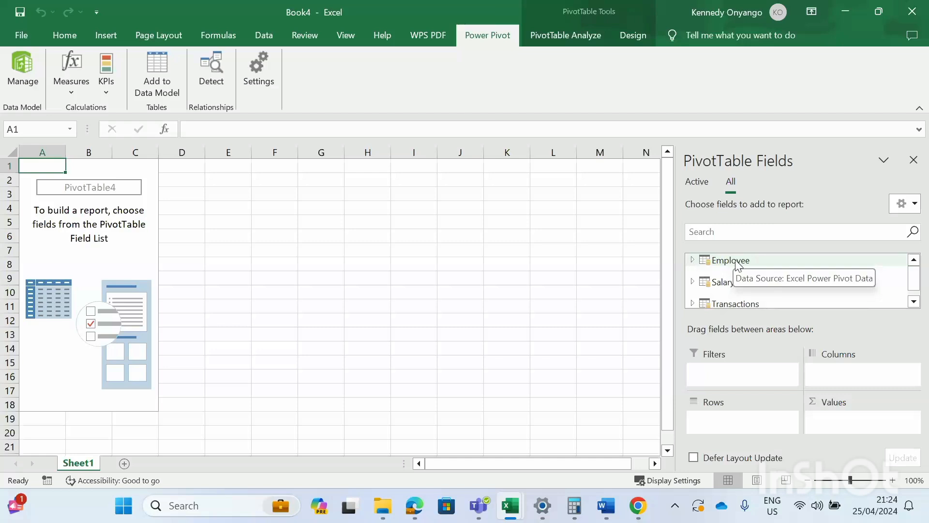
click(693, 260)
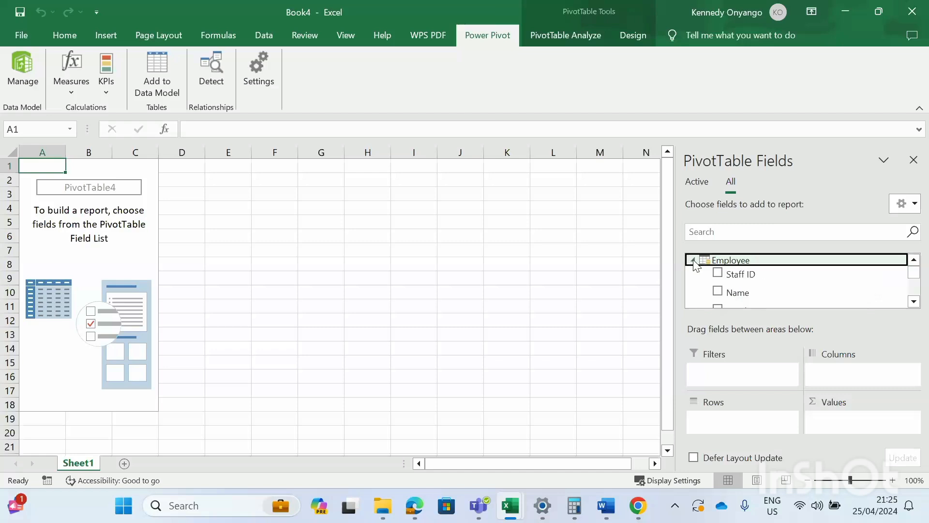
scroll(735, 289, down, 1)
scroll(741, 291, up, 1)
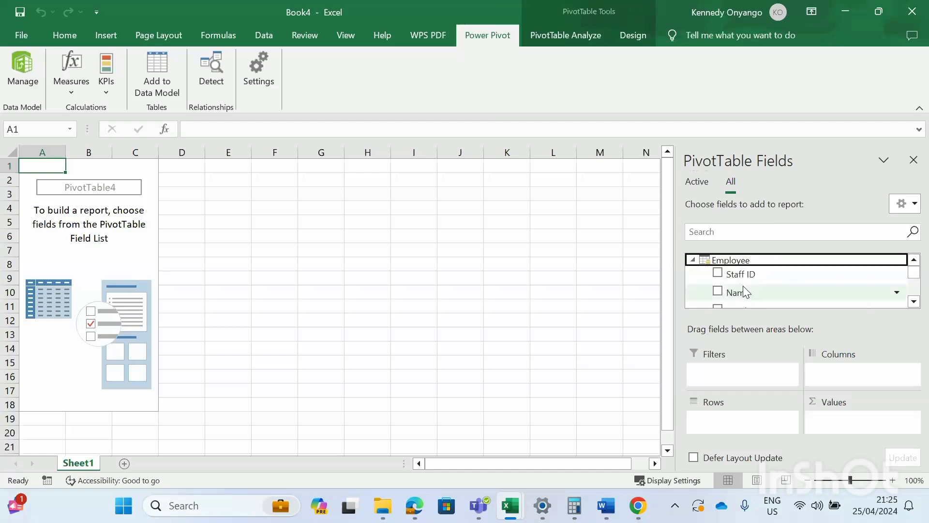
scroll(743, 290, down, 1)
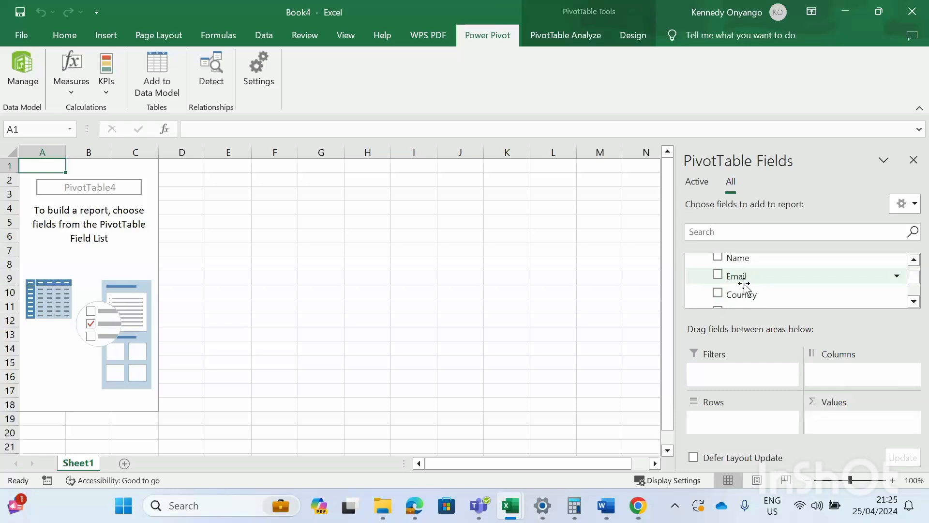
scroll(745, 288, up, 1)
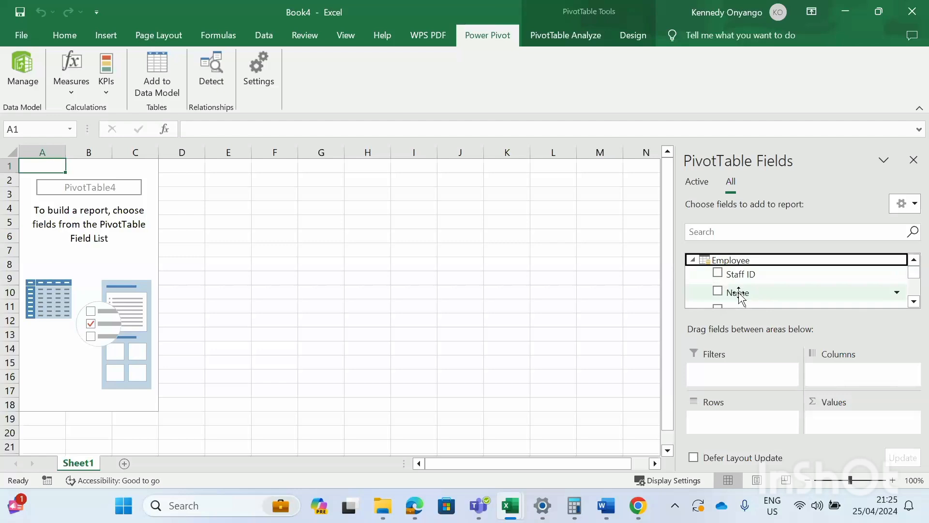
- Put the Employee Name field in Rows, listing six employees plus a Grand Total
mouse_move(738, 293)
mouse_down()
mouse_move(746, 439)
mouse_move(728, 435)
mouse_up()
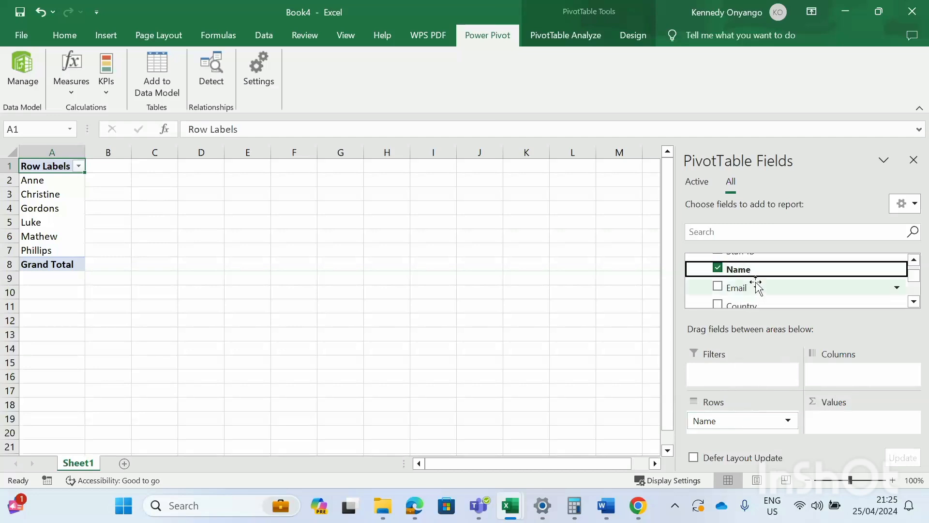
scroll(755, 288, up, 2)
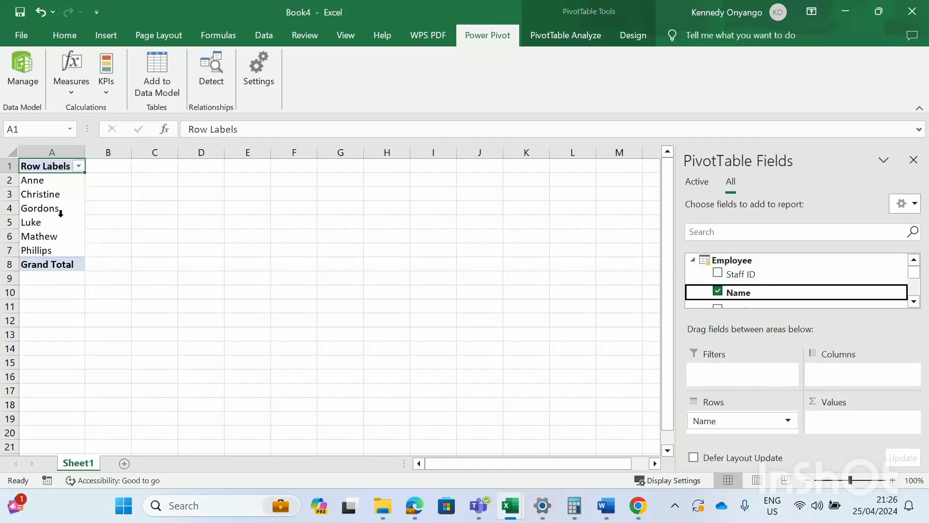
- Collapse Employee, expand Transactions and add Profits to Values, totalling £267,020.40
click(692, 262)
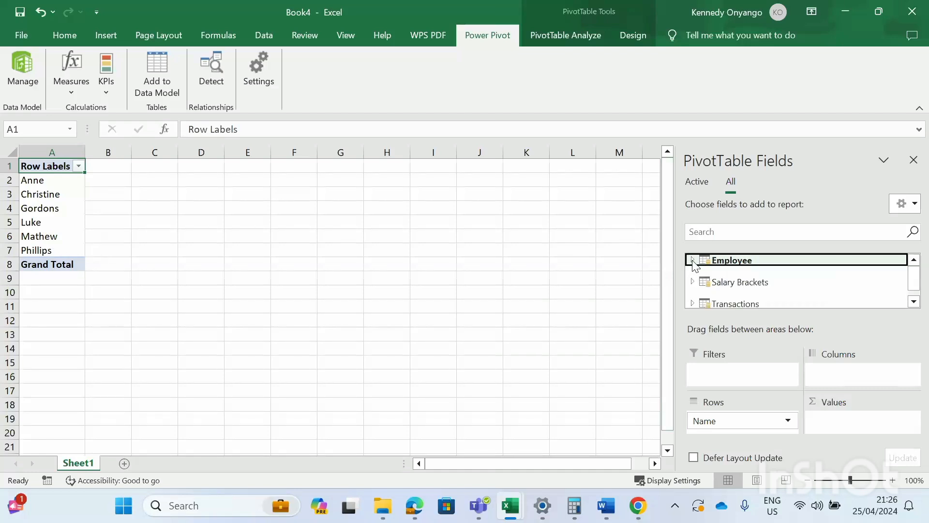
scroll(707, 281, down, 1)
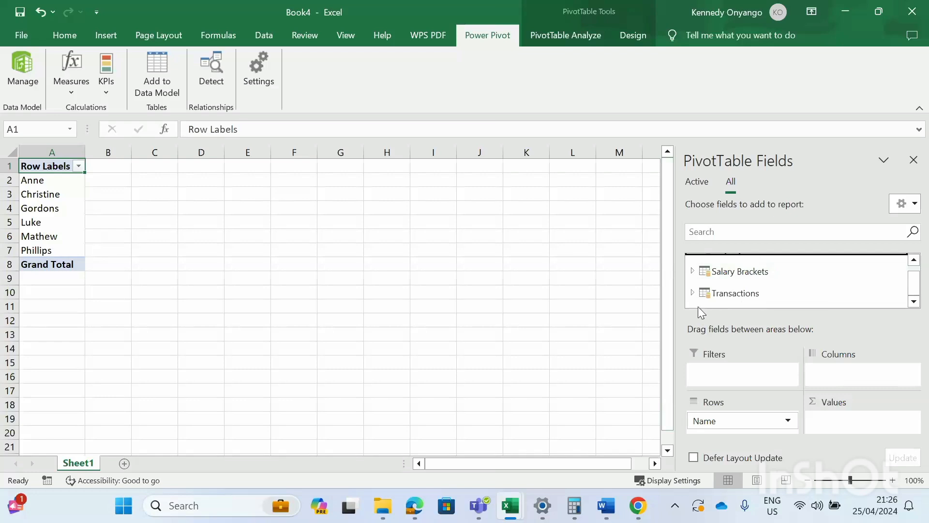
click(691, 295)
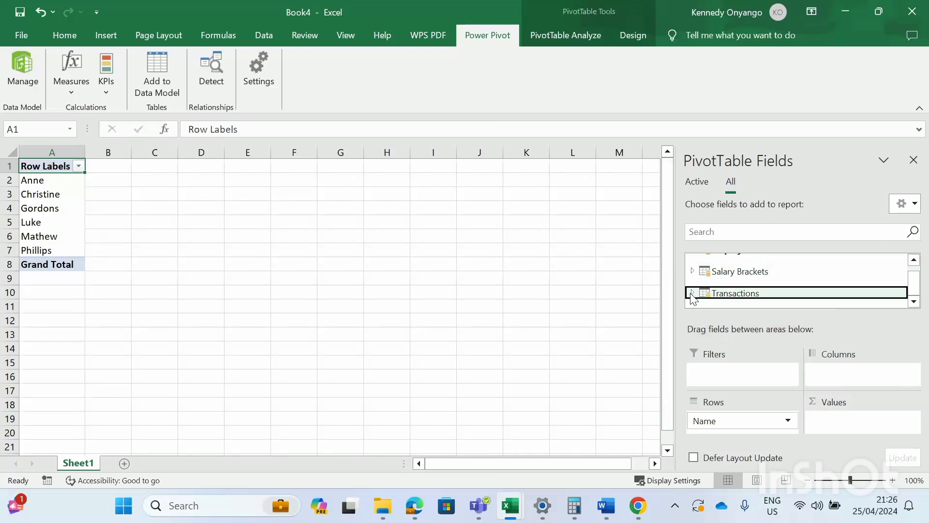
click(693, 294)
scroll(738, 291, down, 3)
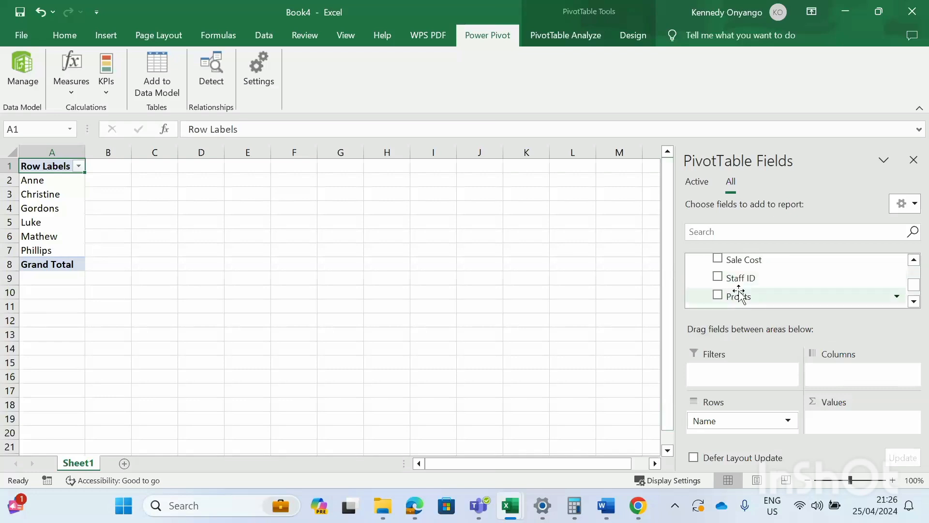
scroll(739, 294, down, 2)
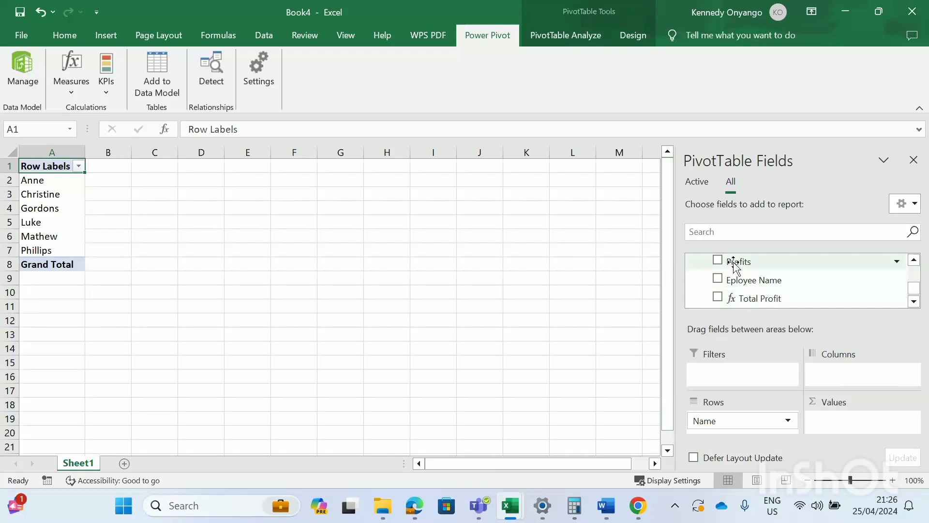
drag(736, 264, 829, 416)
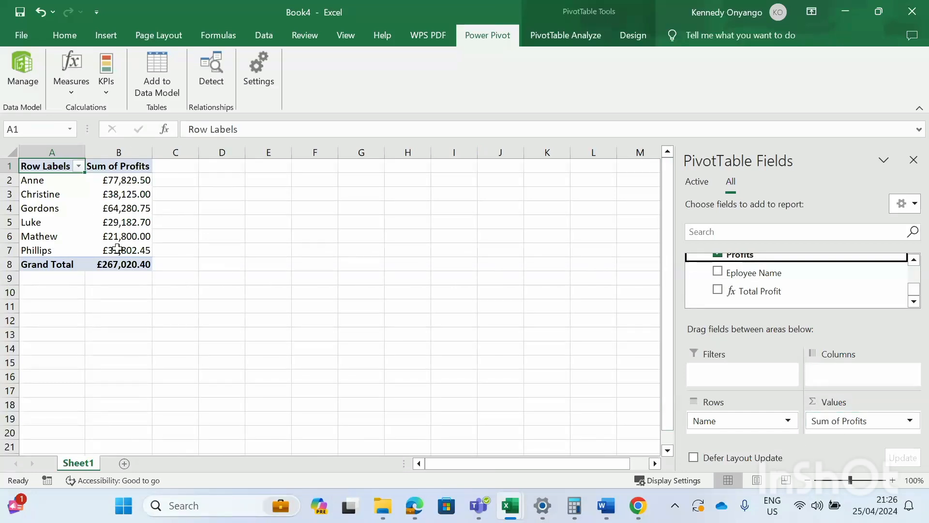
- Collapse the Transactions fields and re-expand the Employee table to review its fields
mouse_move(116, 221)
mouse_move(118, 184)
scroll(746, 273, up, 2)
scroll(747, 277, up, 2)
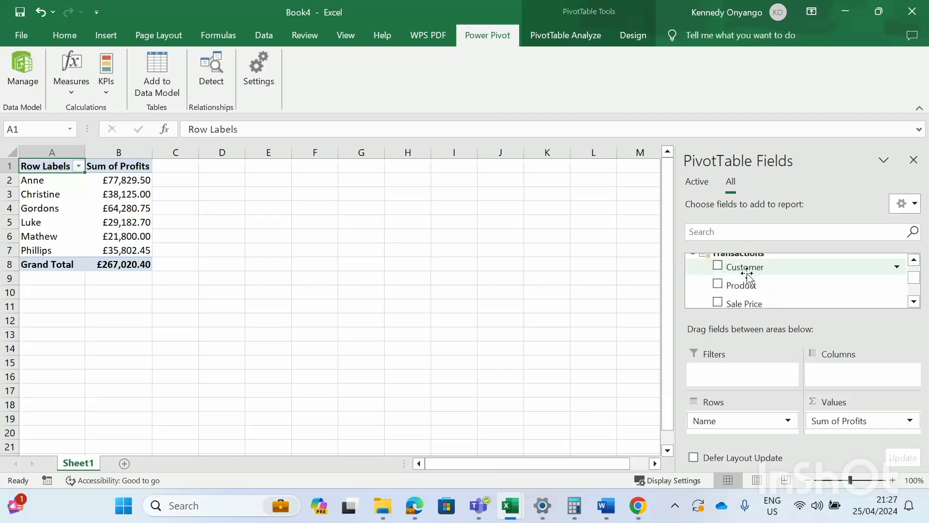
scroll(744, 293, down, 4)
scroll(745, 293, up, 4)
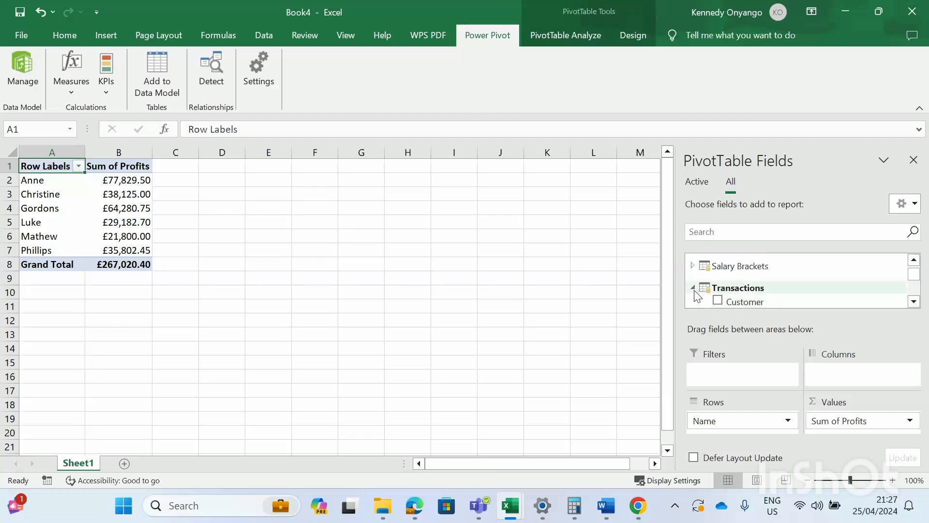
click(693, 287)
scroll(697, 281, up, 1)
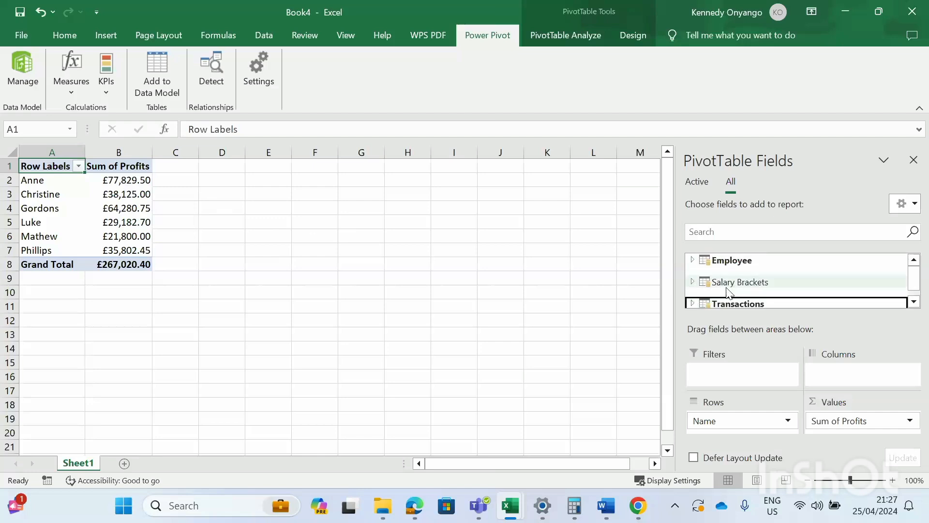
click(693, 261)
scroll(730, 273, down, 2)
scroll(730, 275, down, 1)
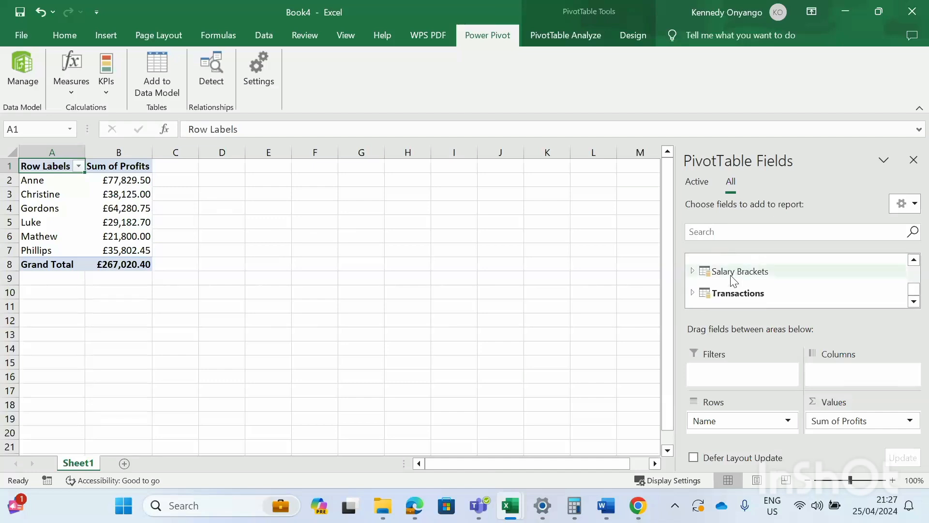
scroll(731, 276, up, 5)
scroll(731, 278, down, 1)
scroll(730, 280, down, 1)
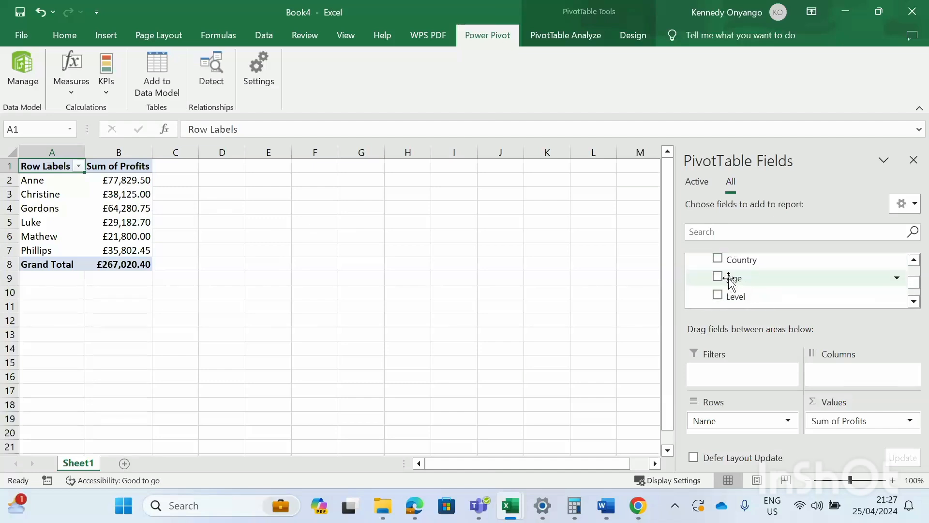
scroll(730, 281, down, 2)
scroll(729, 281, up, 5)
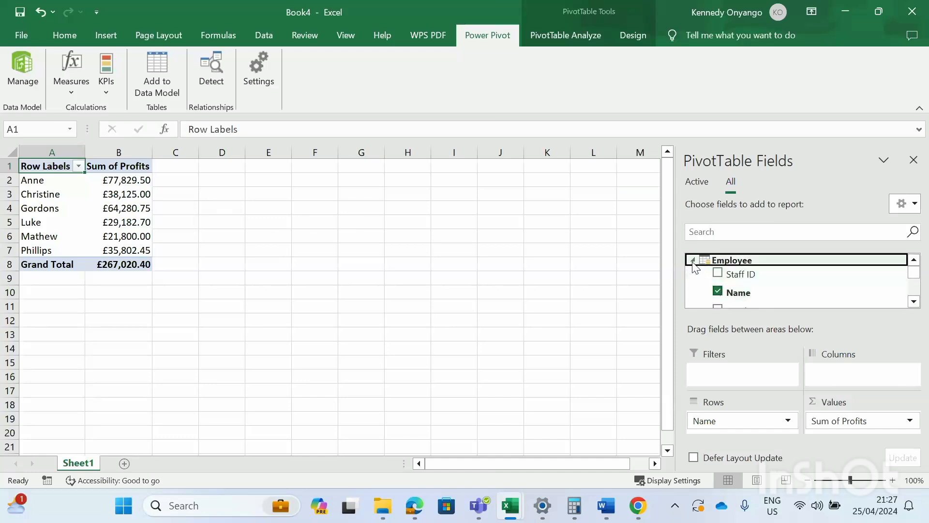
- Collapse Employee and expand Salary Brackets to show Title, Years of Experience and Base Salary
click(692, 260)
scroll(693, 273, down, 1)
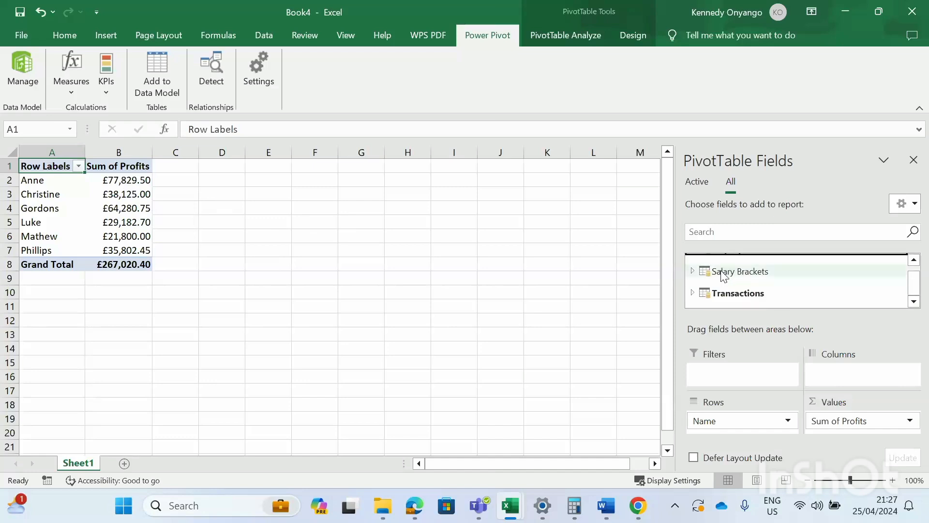
click(693, 271)
scroll(727, 282, down, 1)
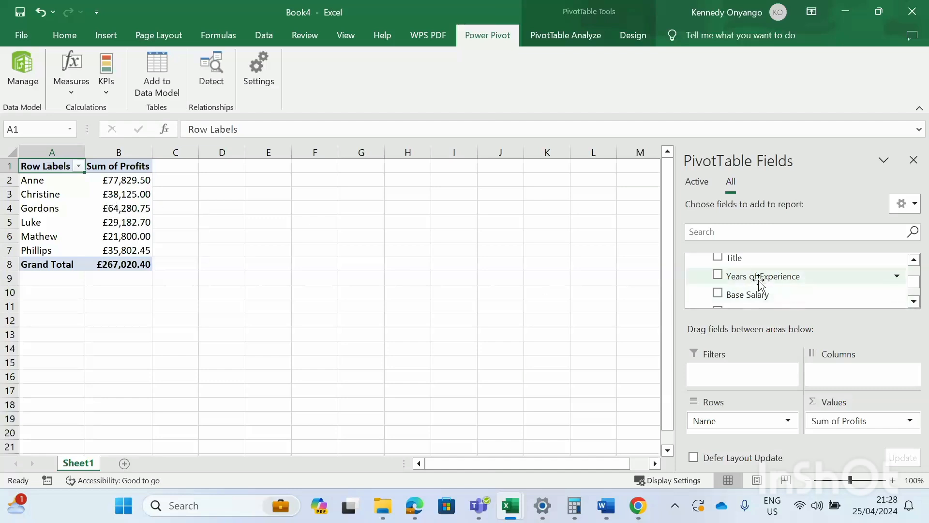
- Add Years of Experience to Columns, splitting profits into 0, 2, 4 and 6
drag(756, 279, 852, 380)
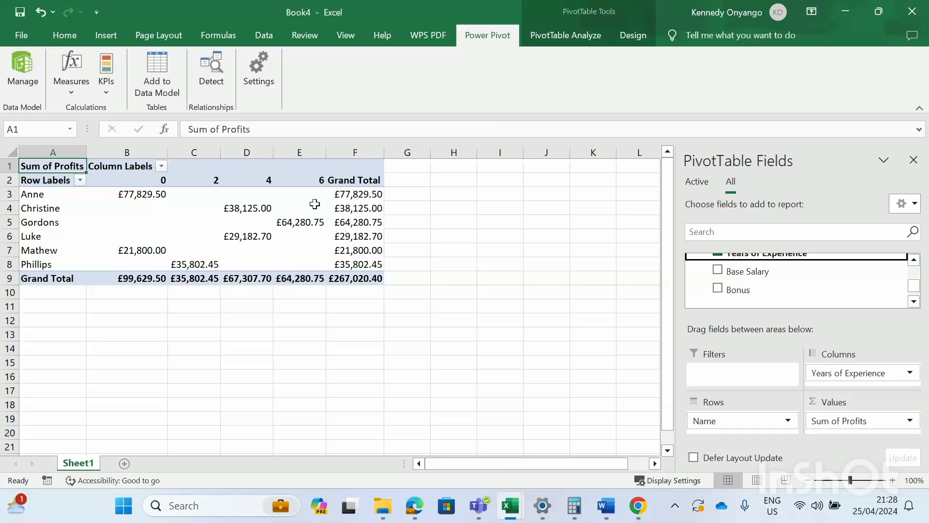
mouse_move(319, 224)
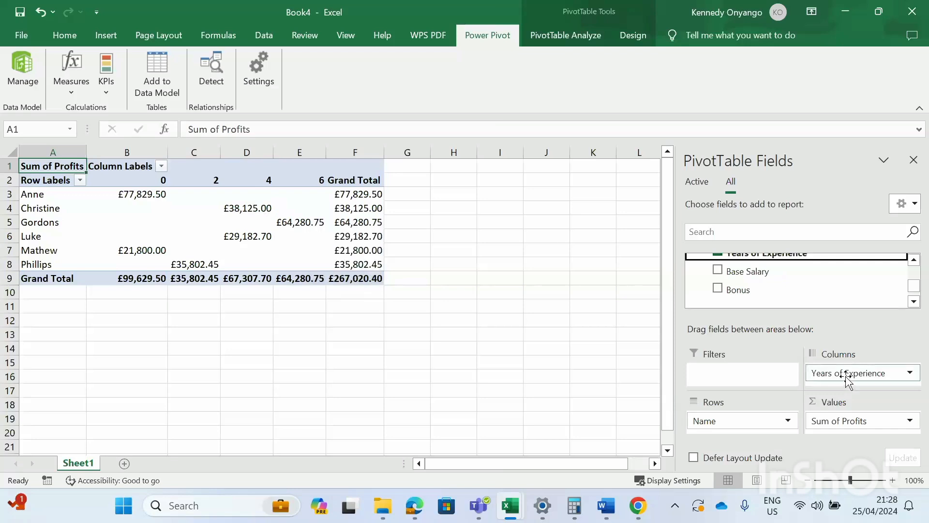
- Drag Years of Experience out of Columns so only Sum of Profits per Name remains
drag(847, 380, 614, 344)
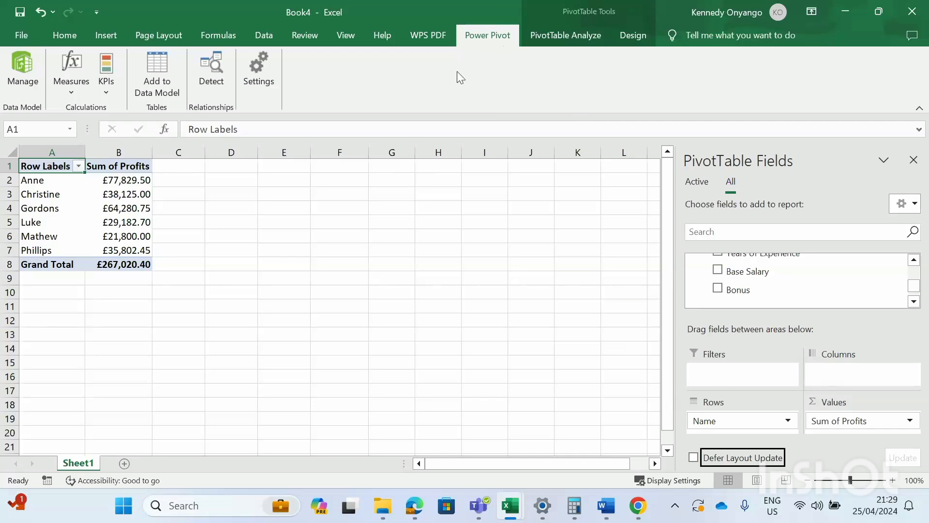
click(72, 88)
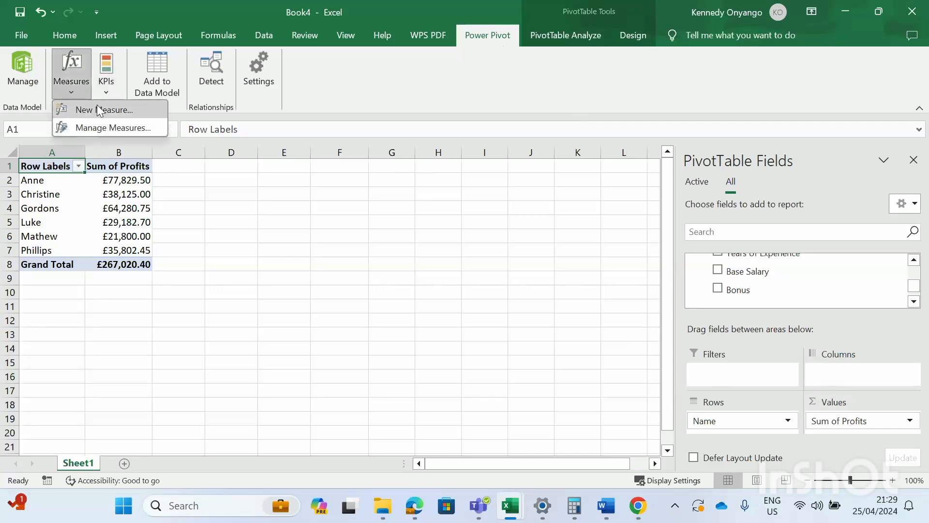
- Open the Power Pivot New KPI dialog, with Total Profit as the base field
click(108, 69)
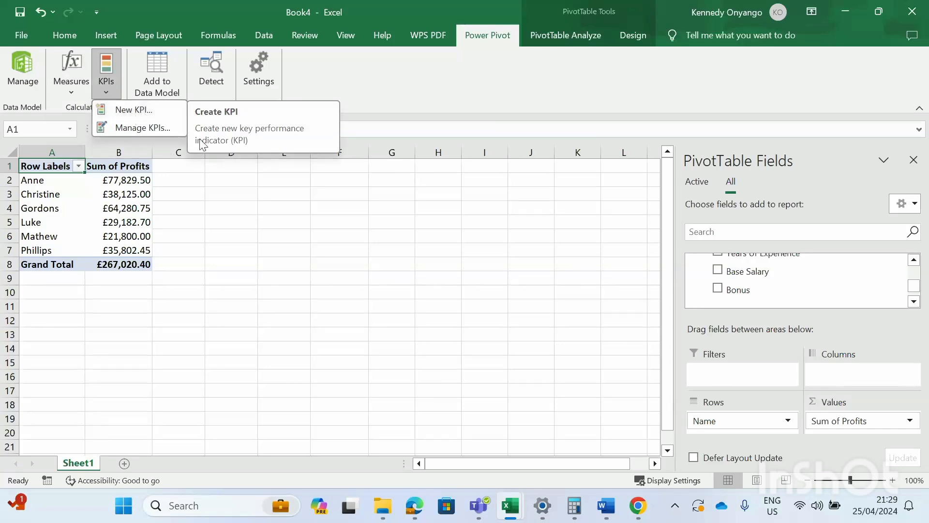
click(140, 110)
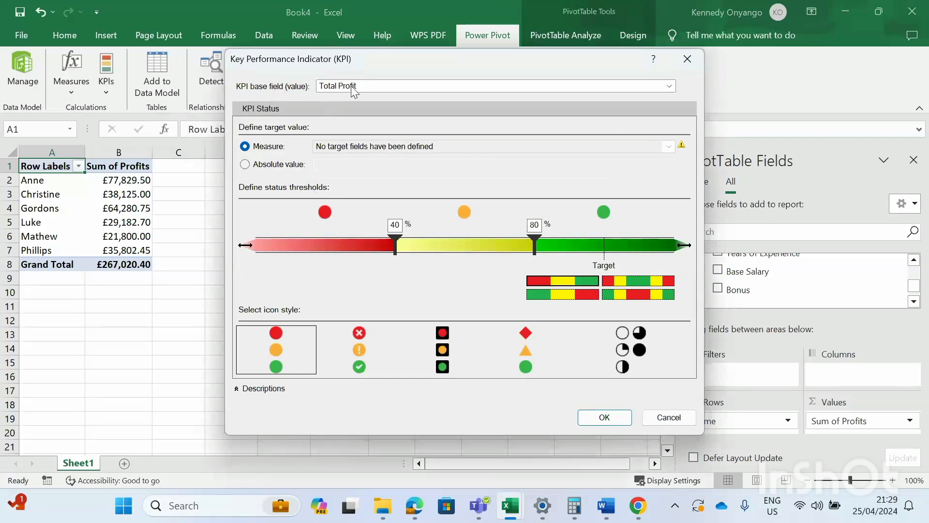
- Choose Total Profit as the KPI base field and replace the 100 target with absolute value 30000
click(667, 86)
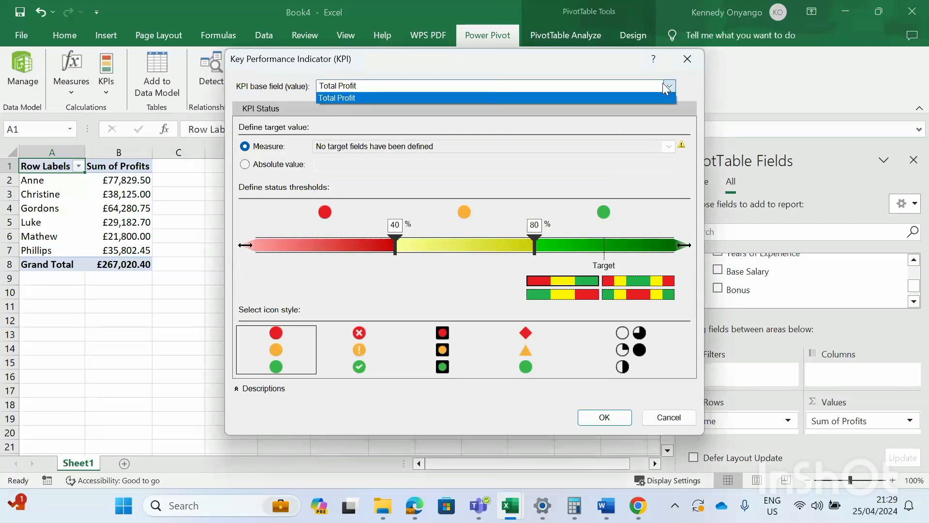
click(352, 97)
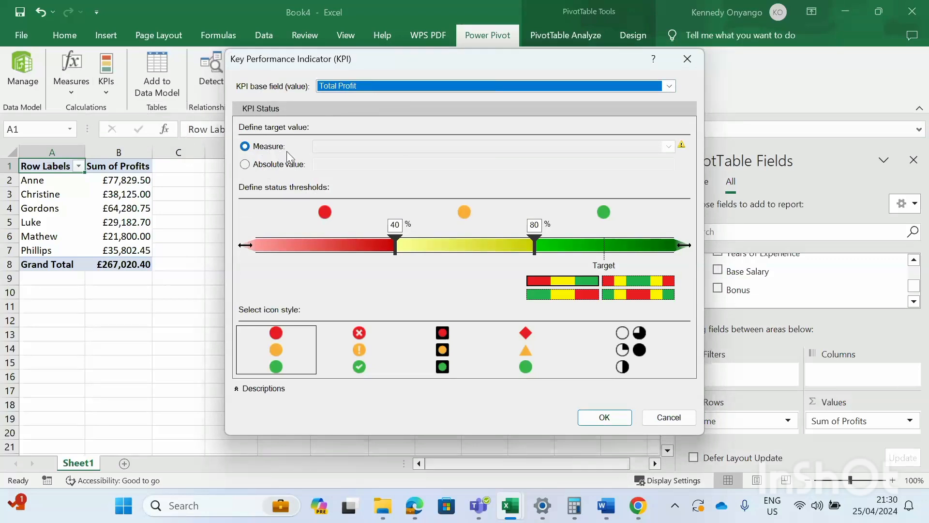
click(245, 164)
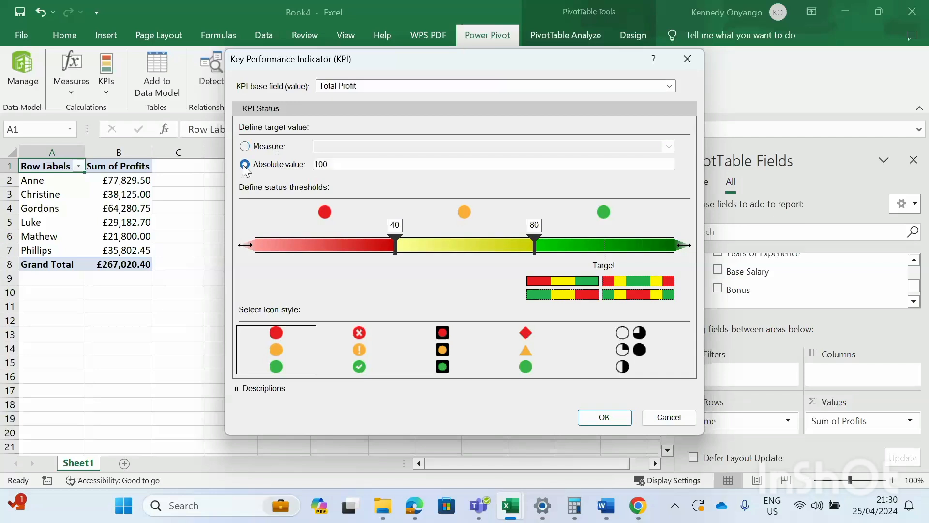
double_click(325, 165)
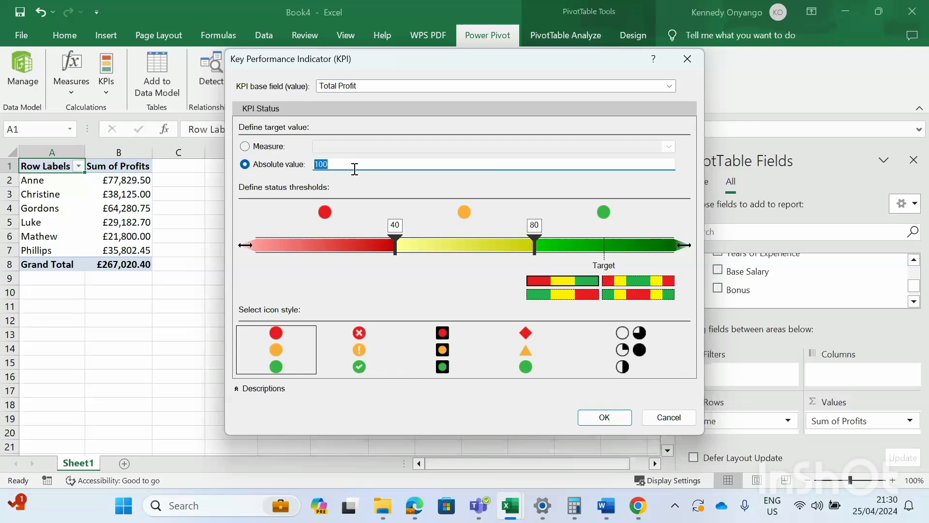
text(30000)
- Move the KPI thresholds to 15000 and 25000 and pick the cross/exclamation/check icons
click(354, 169)
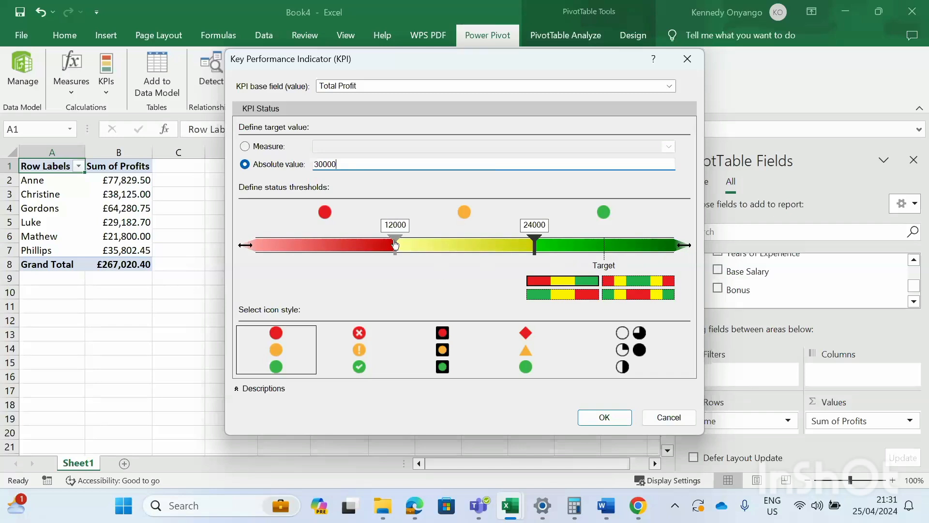
drag(395, 244, 432, 251)
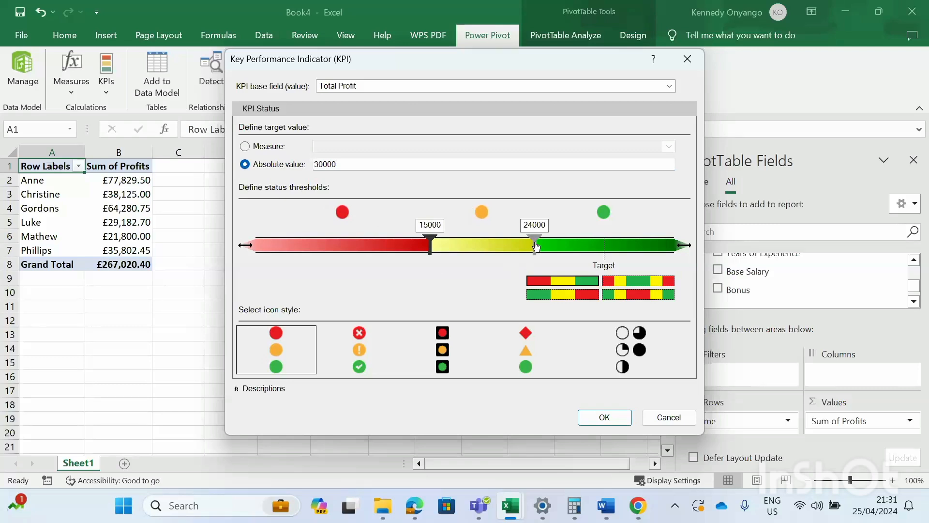
drag(536, 246, 549, 254)
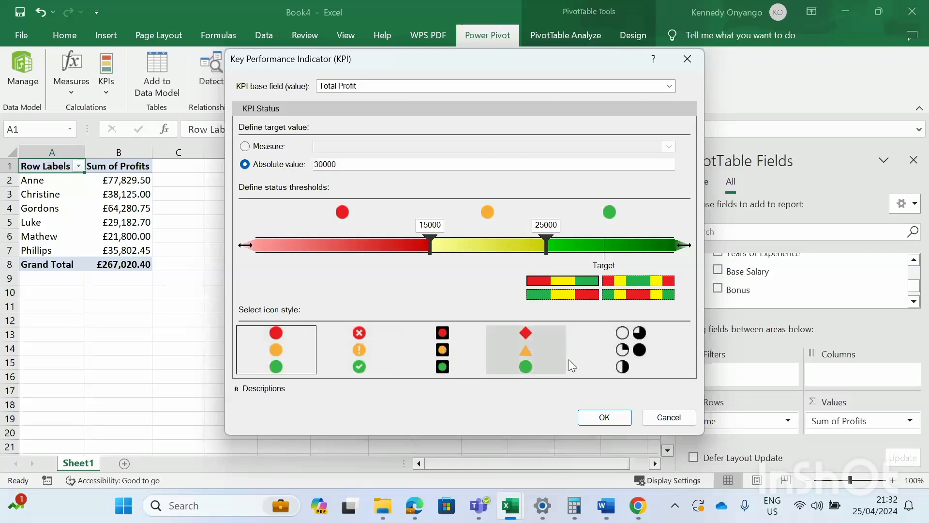
click(359, 342)
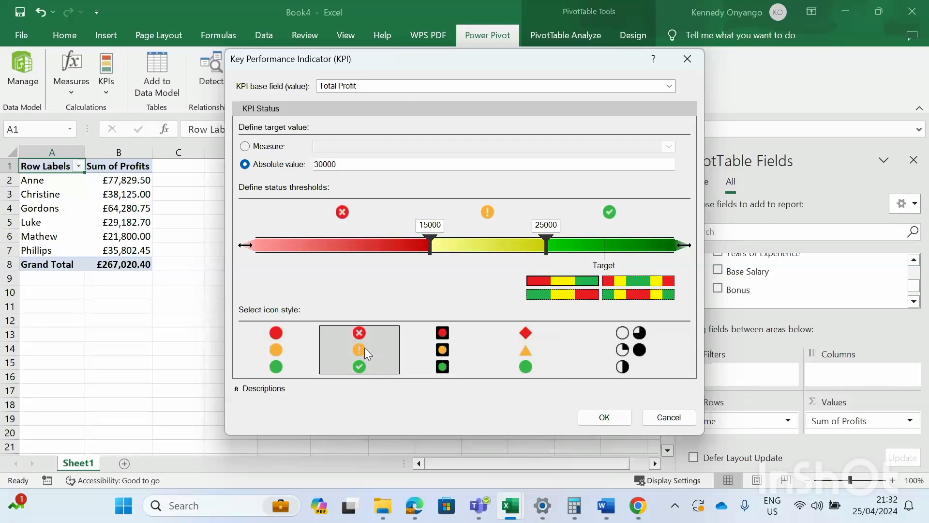
- Create the Total Profit KPI, then remove Values so the pivot lists only employee names
click(604, 417)
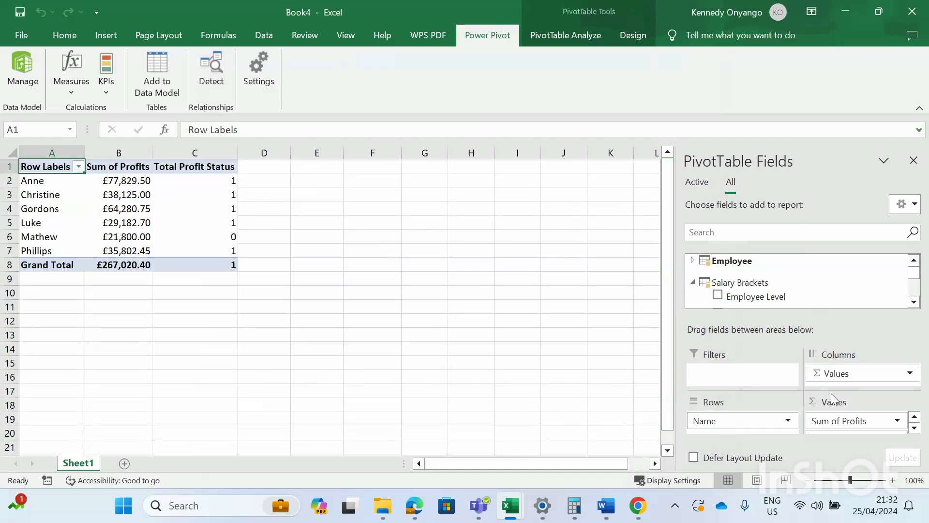
drag(844, 373, 624, 355)
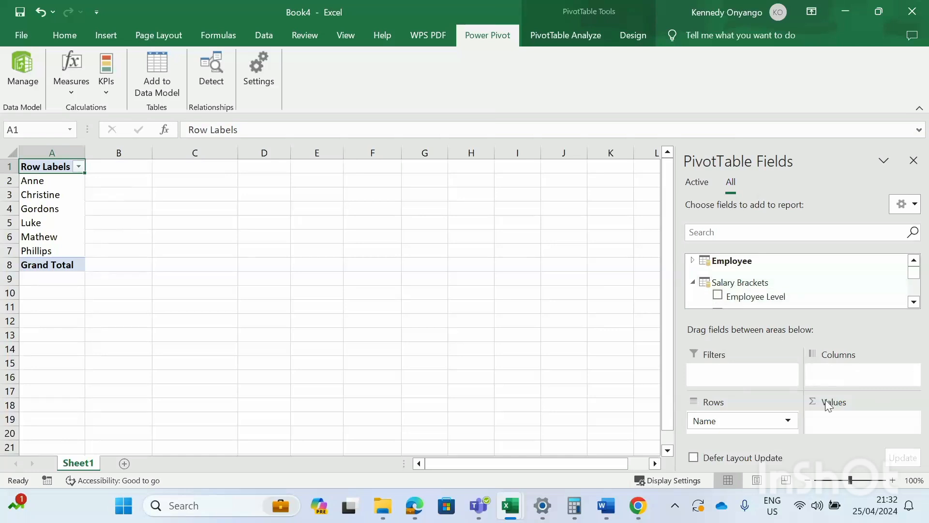
- Collapse the Salary Brackets fields and expand the Transactions table in the field list
scroll(773, 283, down, 3)
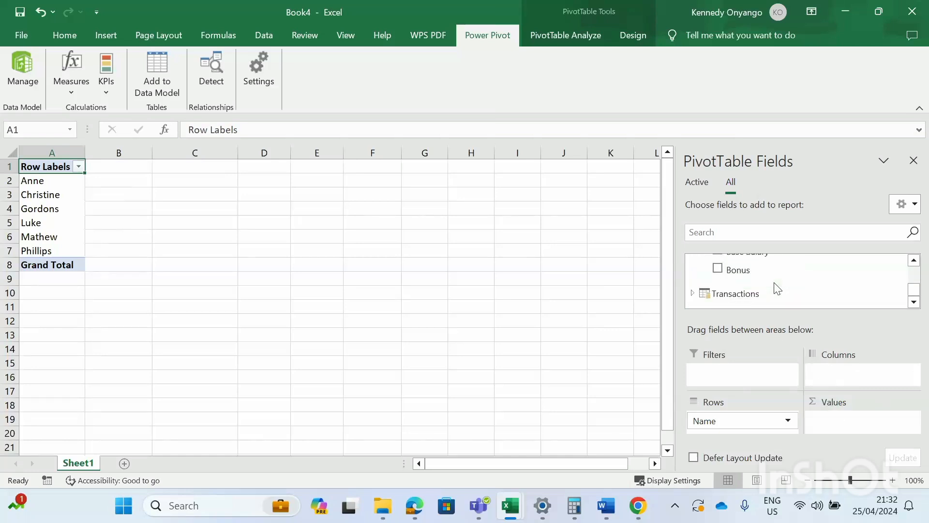
scroll(774, 282, up, 1)
scroll(774, 283, down, 2)
scroll(774, 283, up, 4)
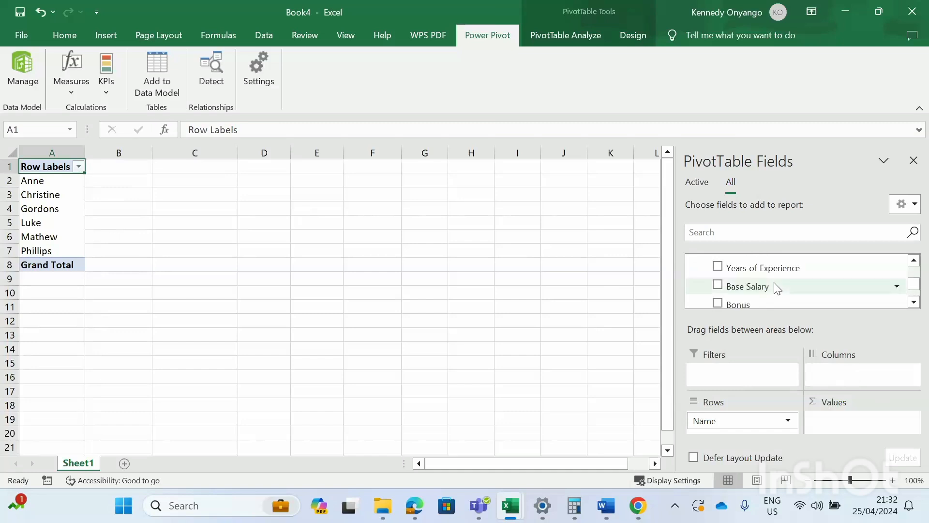
scroll(774, 283, up, 2)
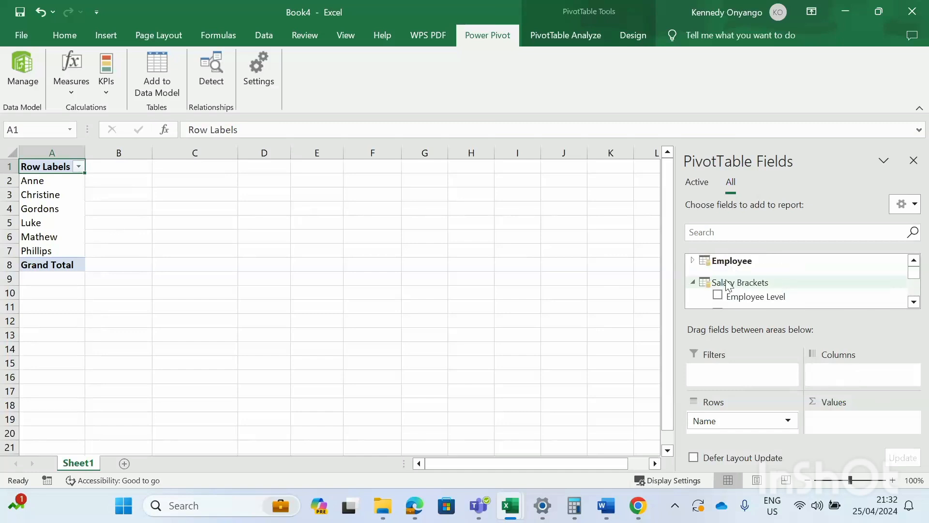
click(693, 282)
scroll(746, 286, down, 1)
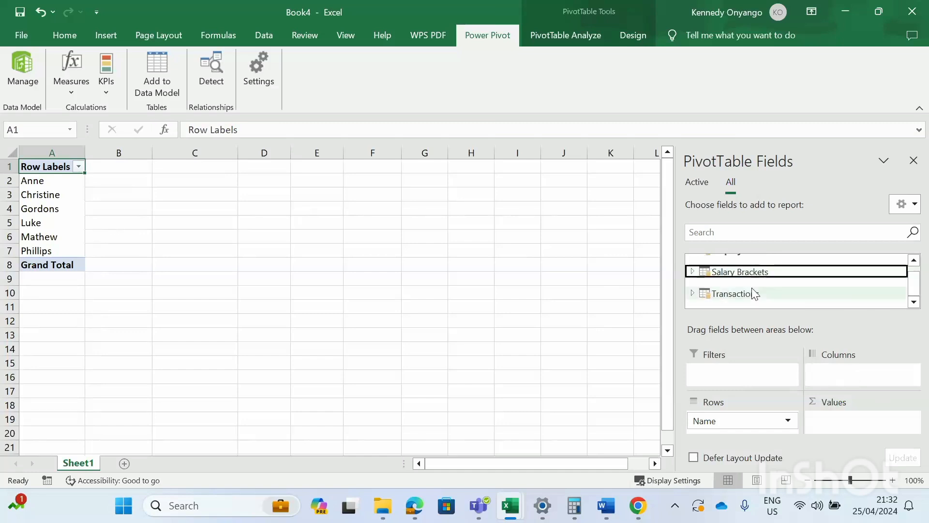
click(693, 294)
scroll(754, 292, down, 2)
scroll(756, 292, down, 1)
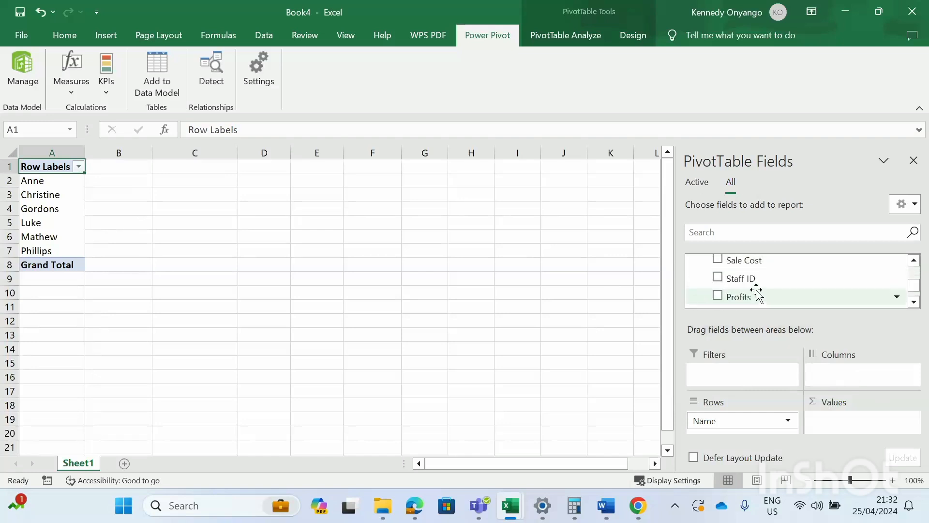
- Add the Transactions Profits field as Sum of Profits per employee, totalling £267,020.40
drag(736, 304, 835, 423)
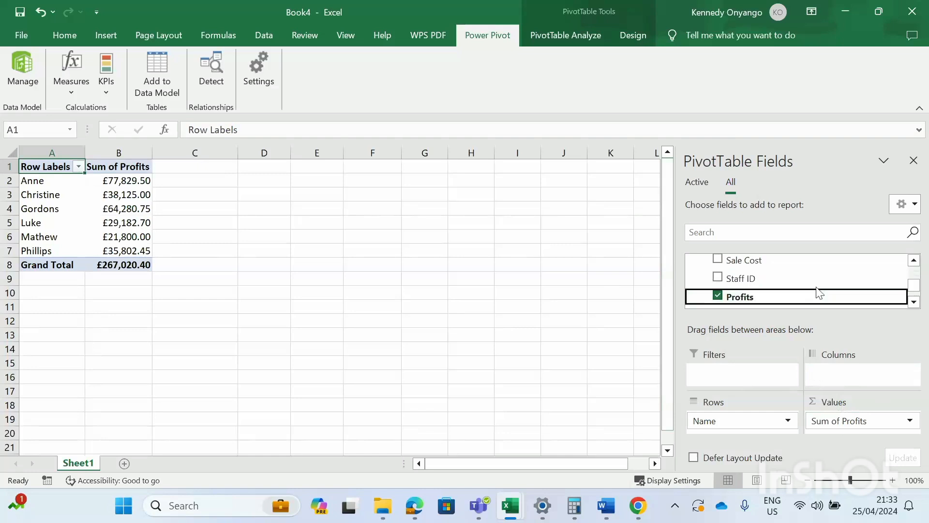
scroll(803, 288, down, 1)
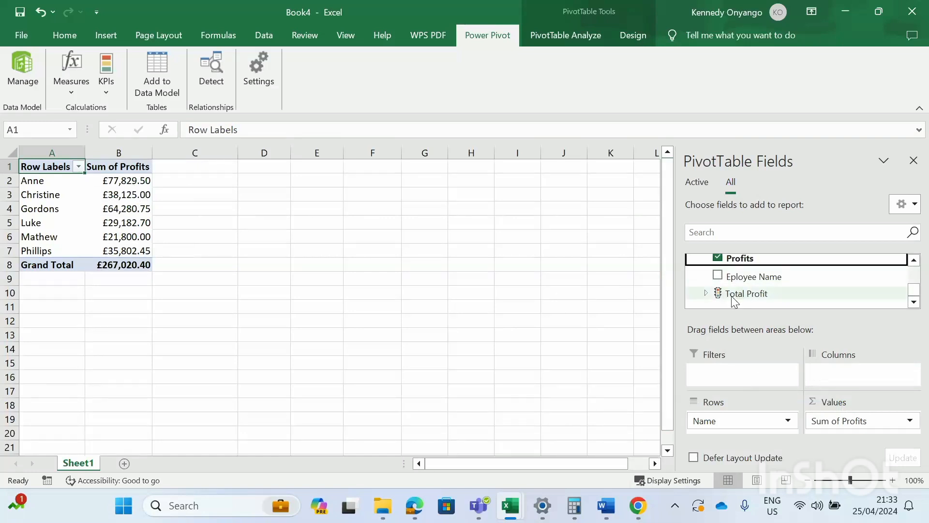
- Add only the Total Profit Status icon column beside Sum of Profits, leaving out Value and Goal
click(707, 295)
scroll(742, 293, up, 1)
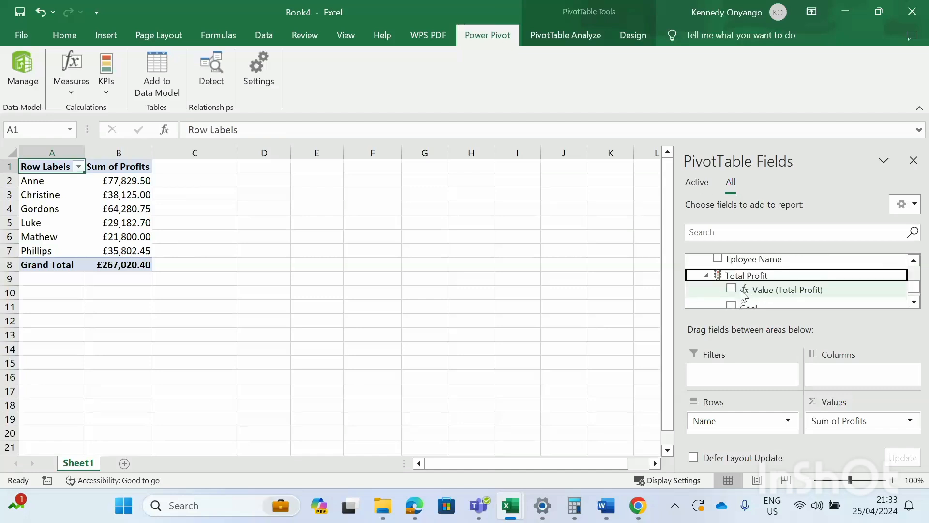
click(732, 289)
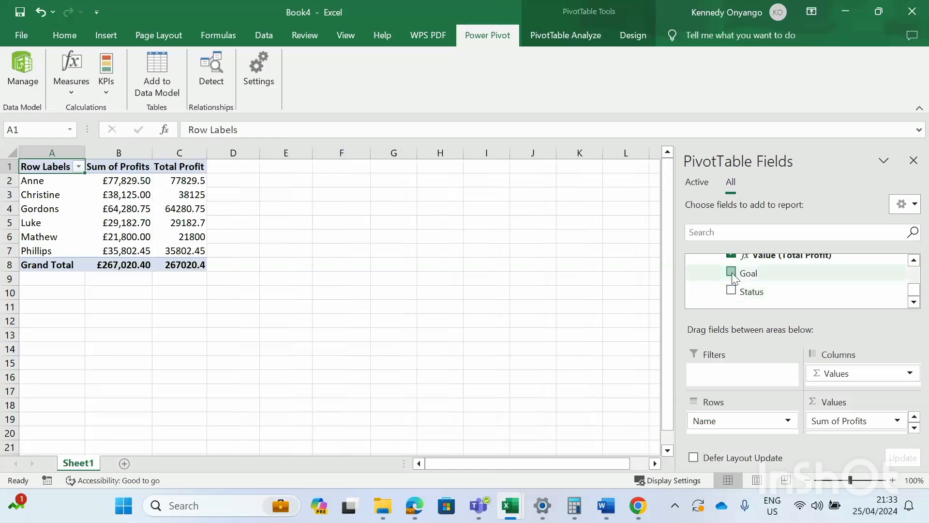
click(731, 273)
click(735, 291)
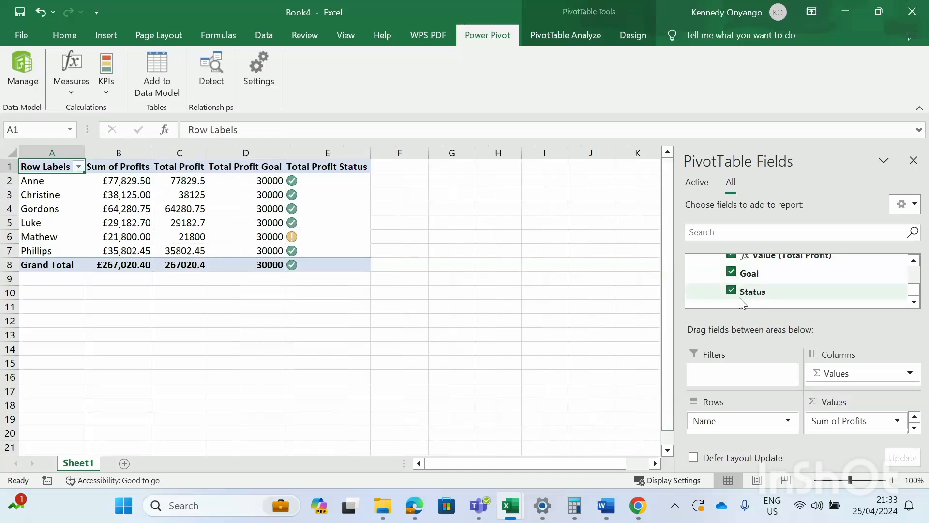
click(731, 273)
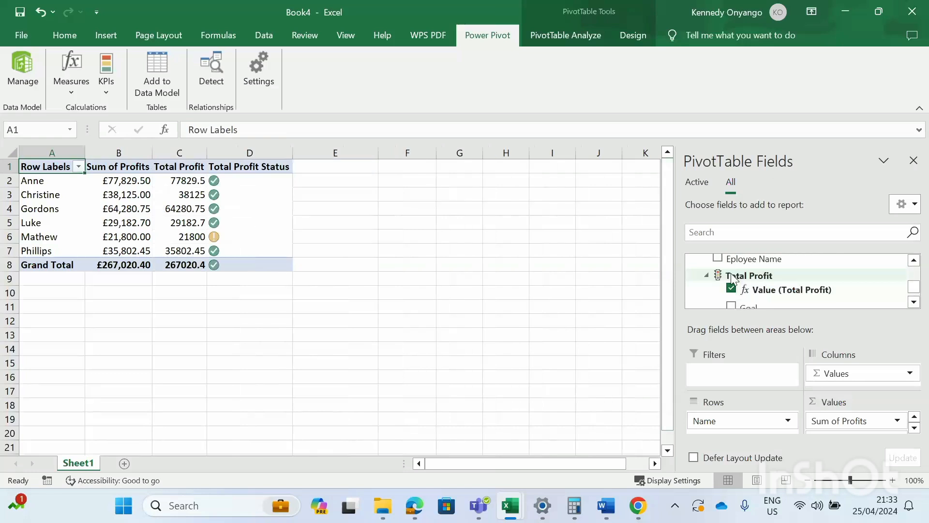
click(731, 287)
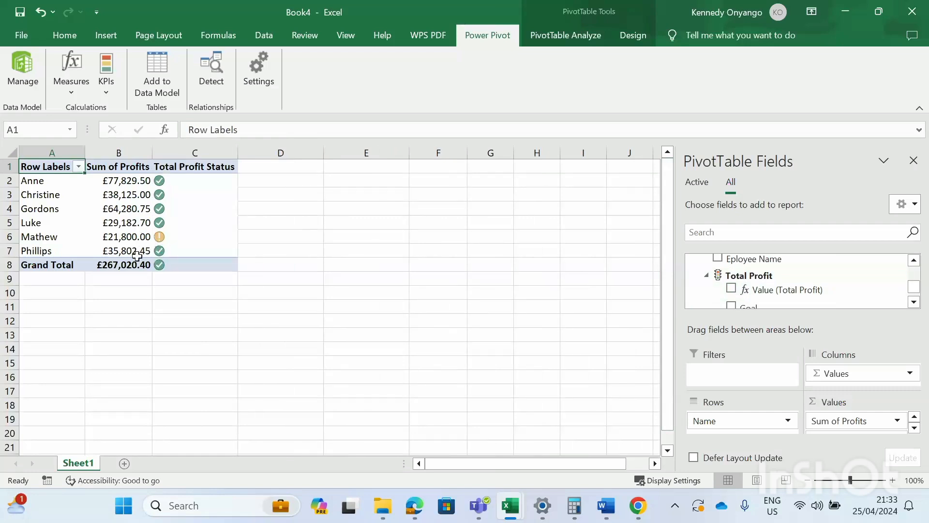
mouse_move(161, 240)
mouse_move(117, 241)
mouse_move(156, 269)
mouse_move(169, 223)
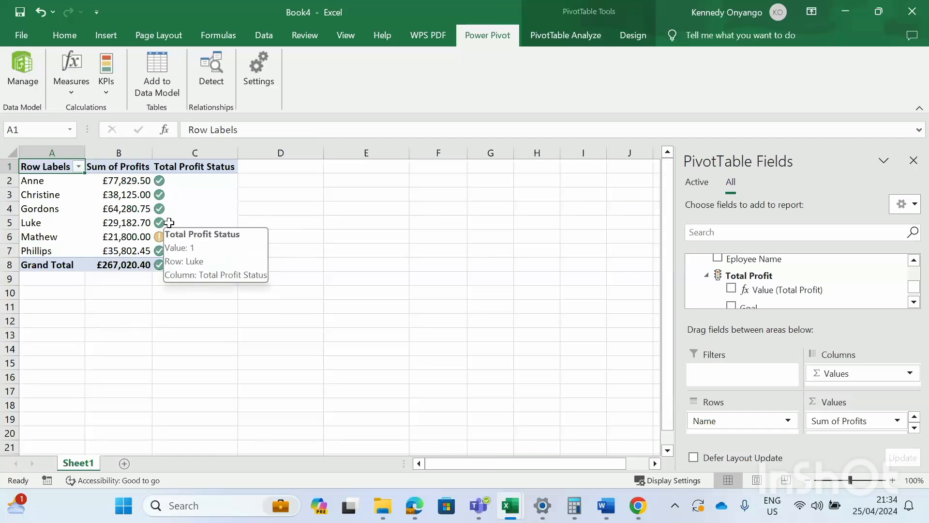